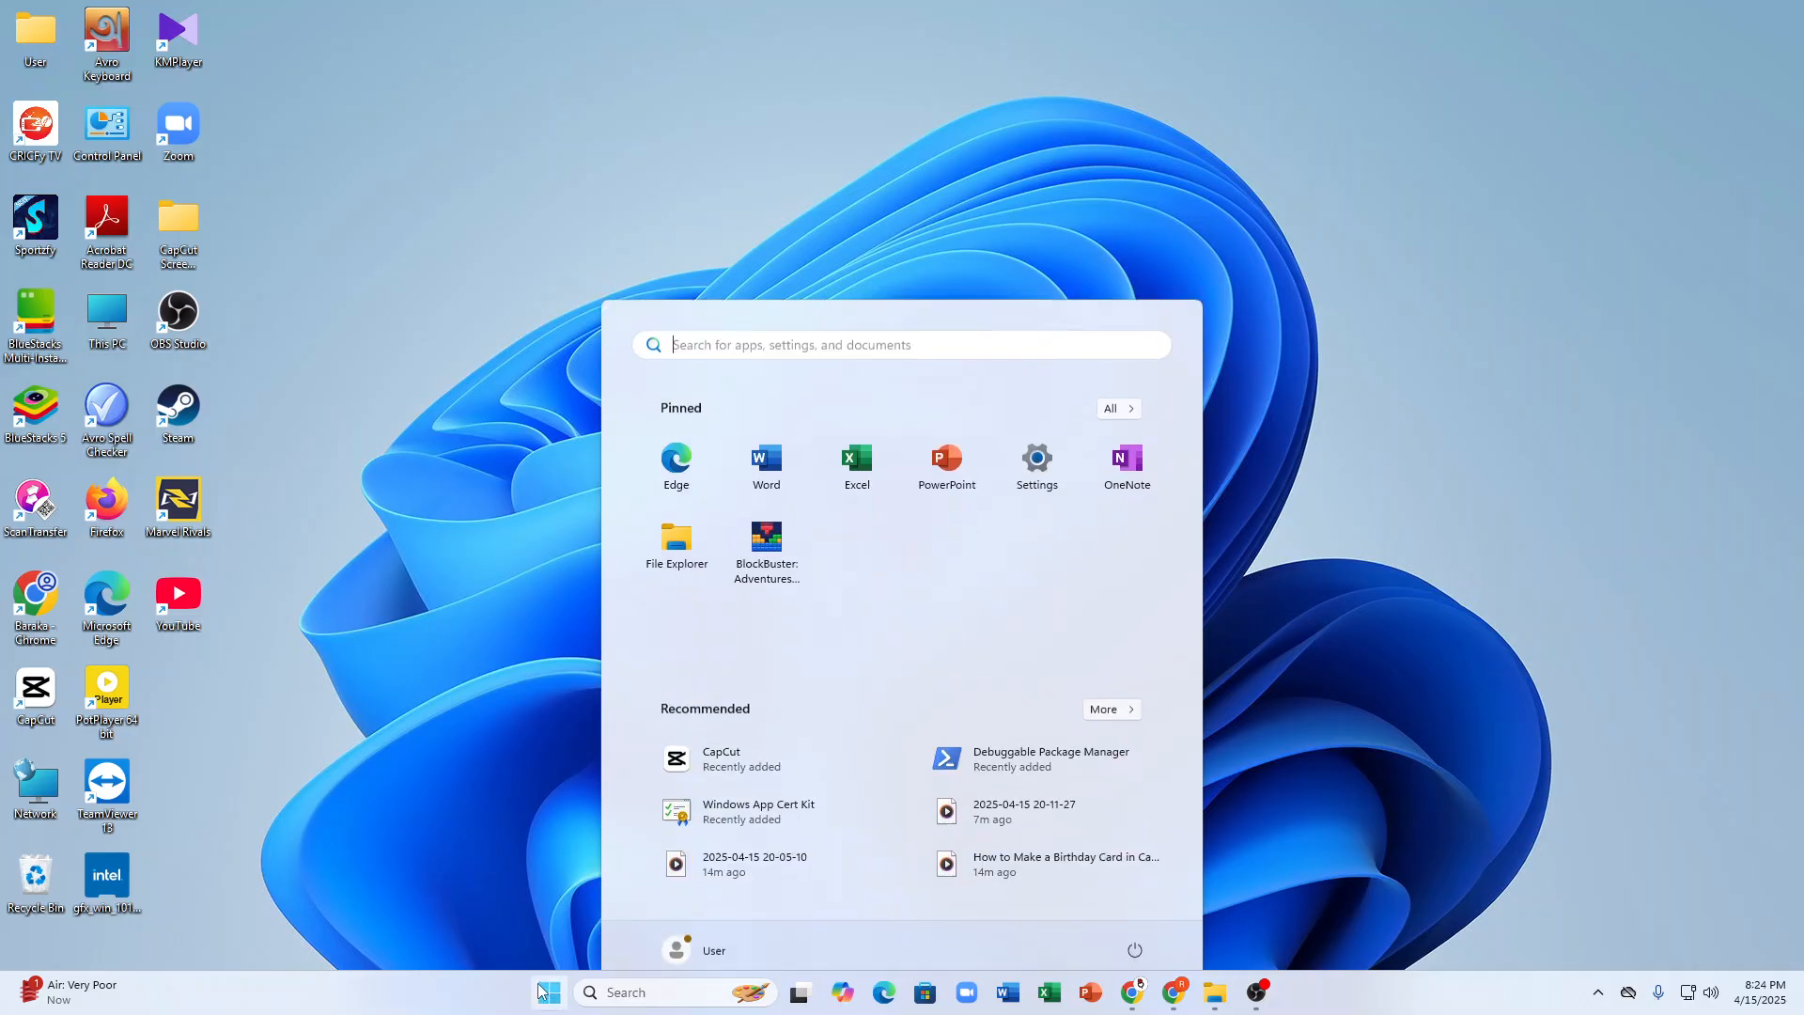
Search Windows for "change the mouse" and open the mouse pointer display or speed settings, showing the button settings.
{"action": "left_click", "coordinate": [726, 324]}
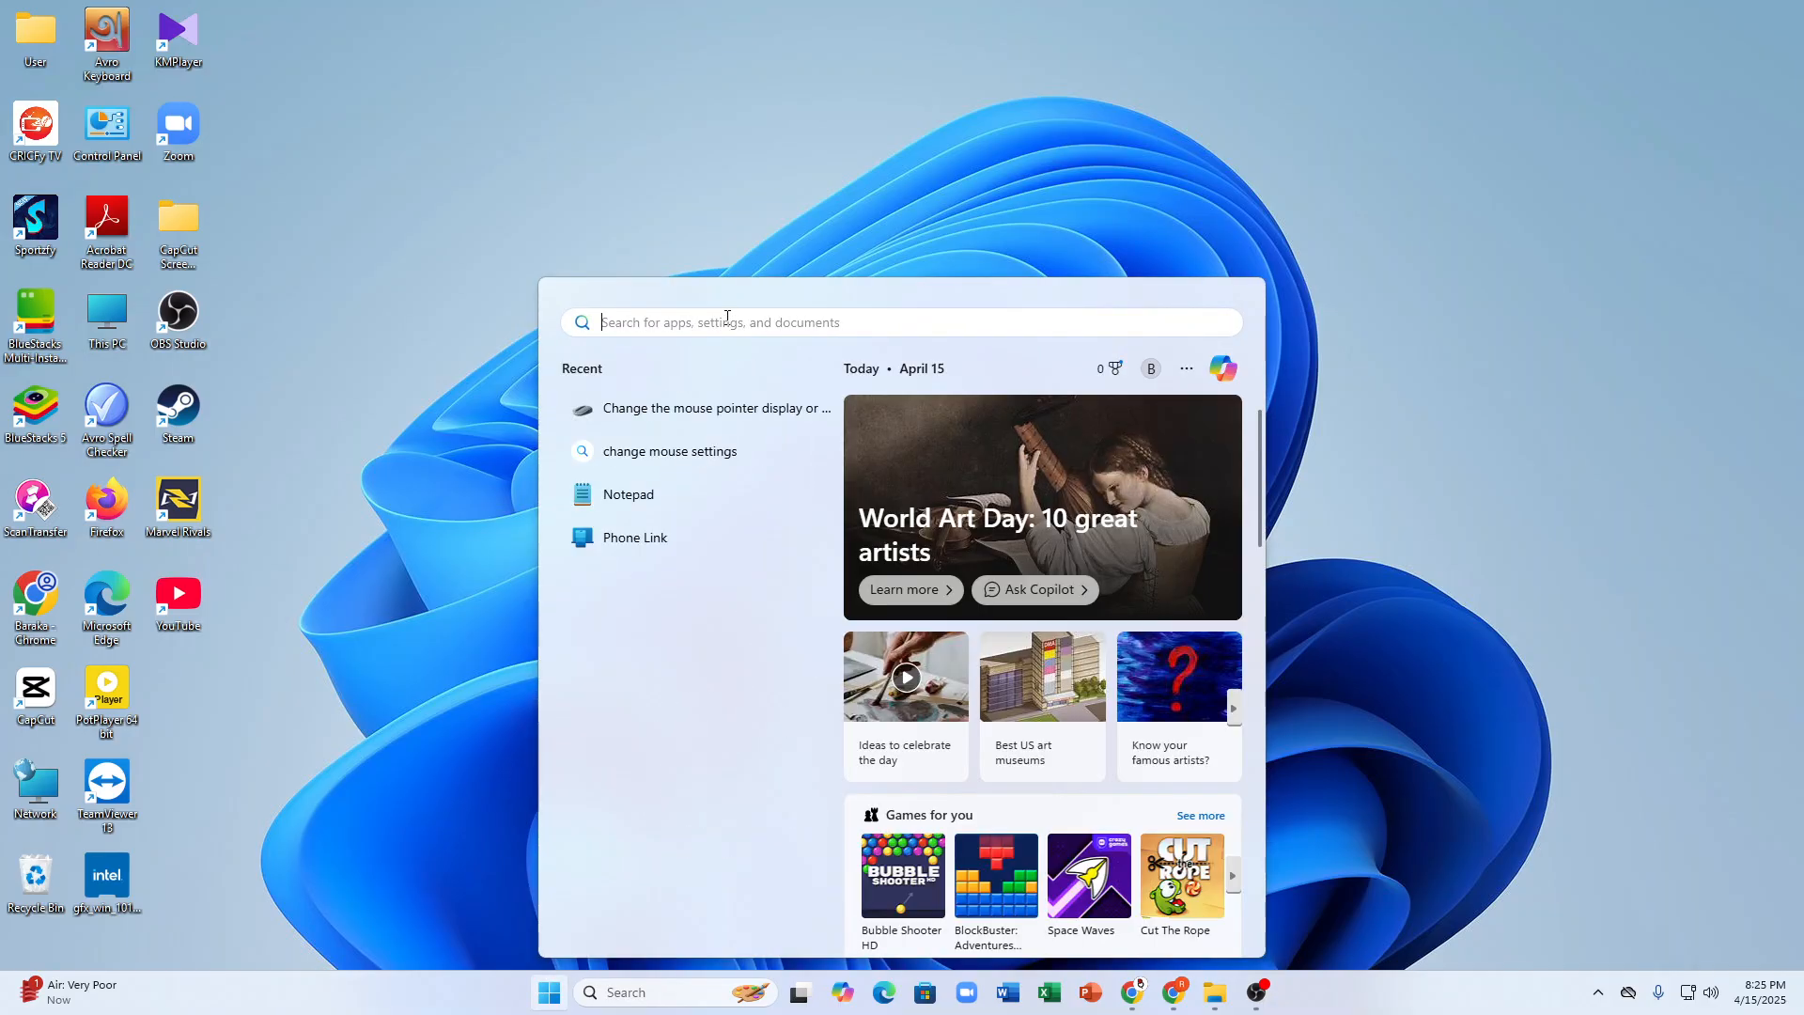
{"action": "type", "text": "c"}
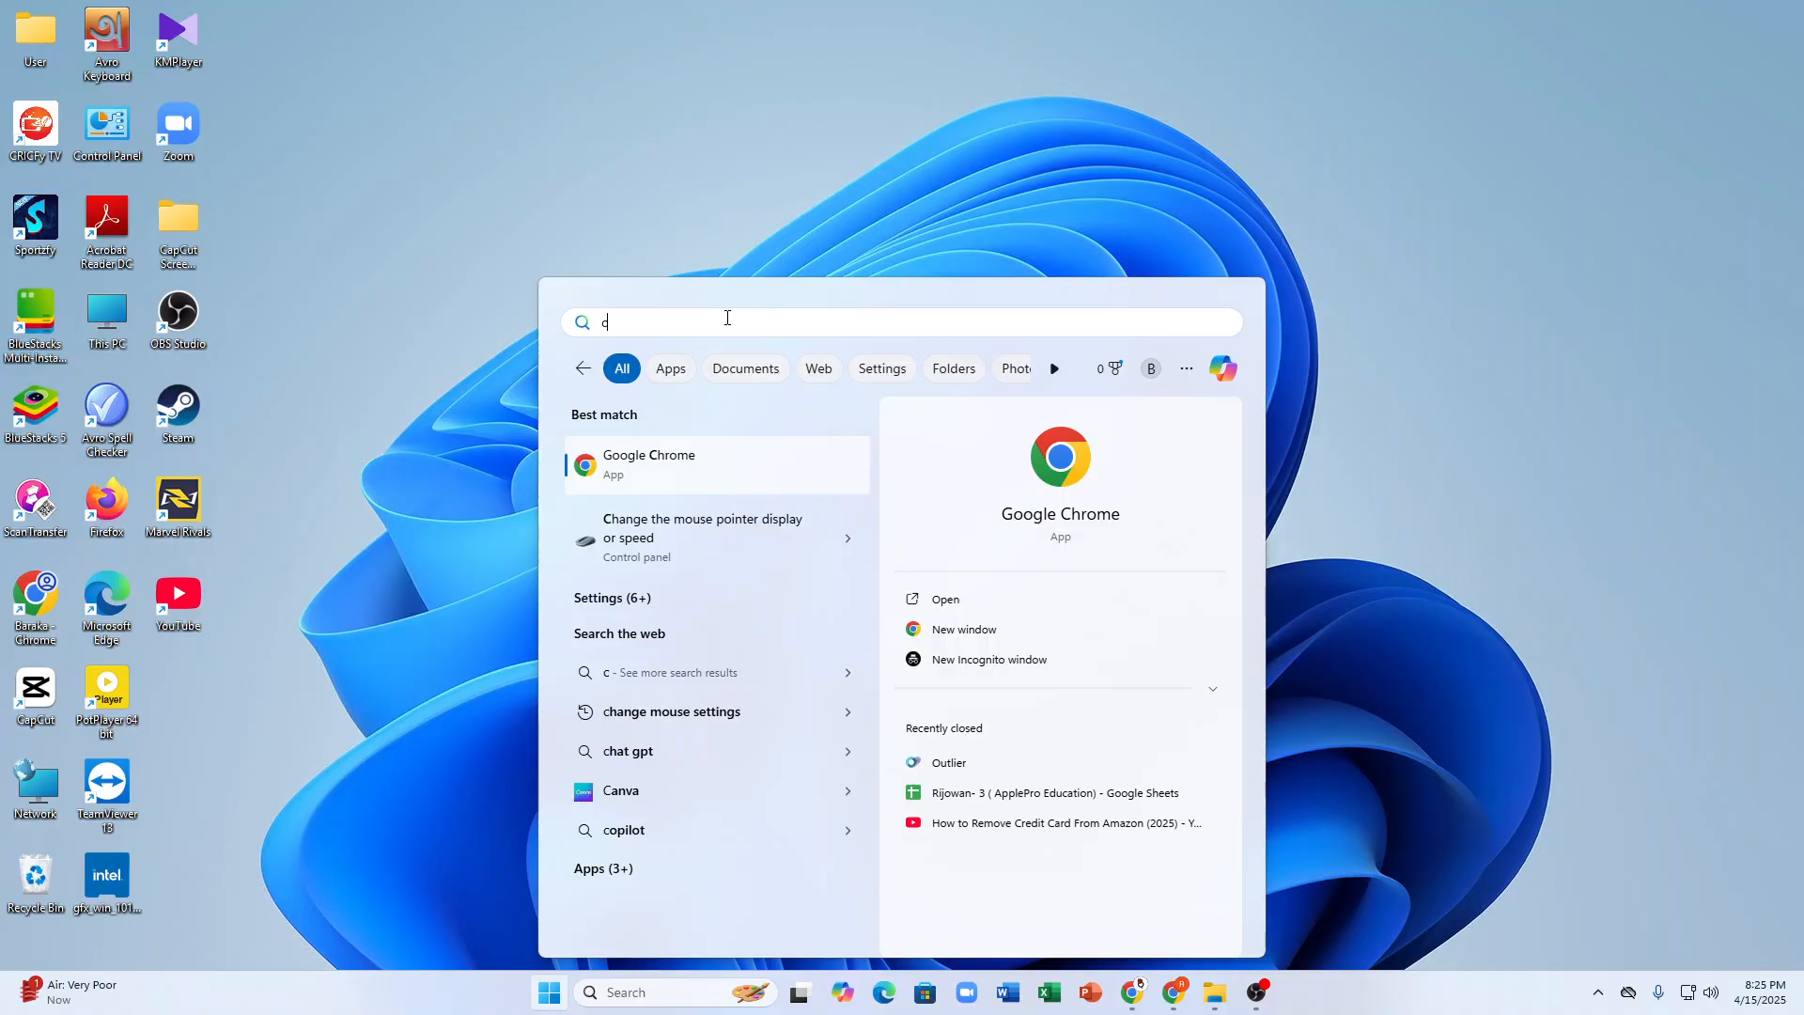
{"action": "type", "text": "hange"}
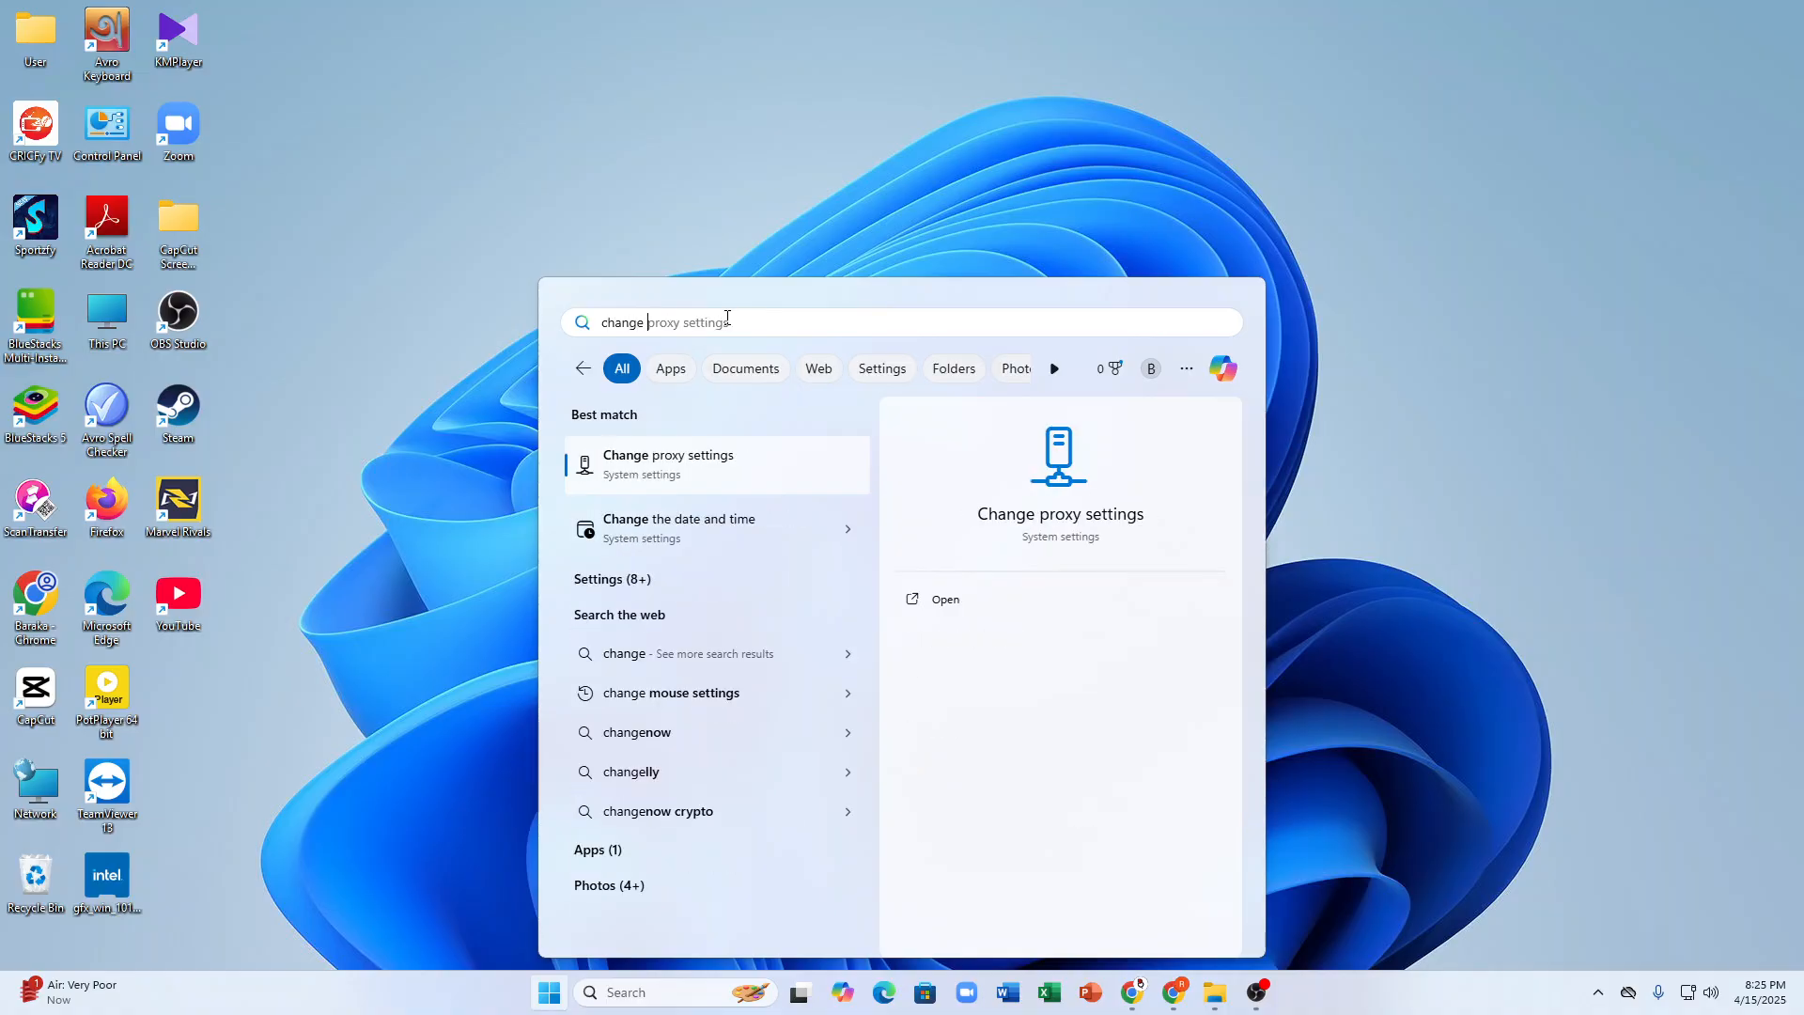
{"action": "type", "text": " the mou"}
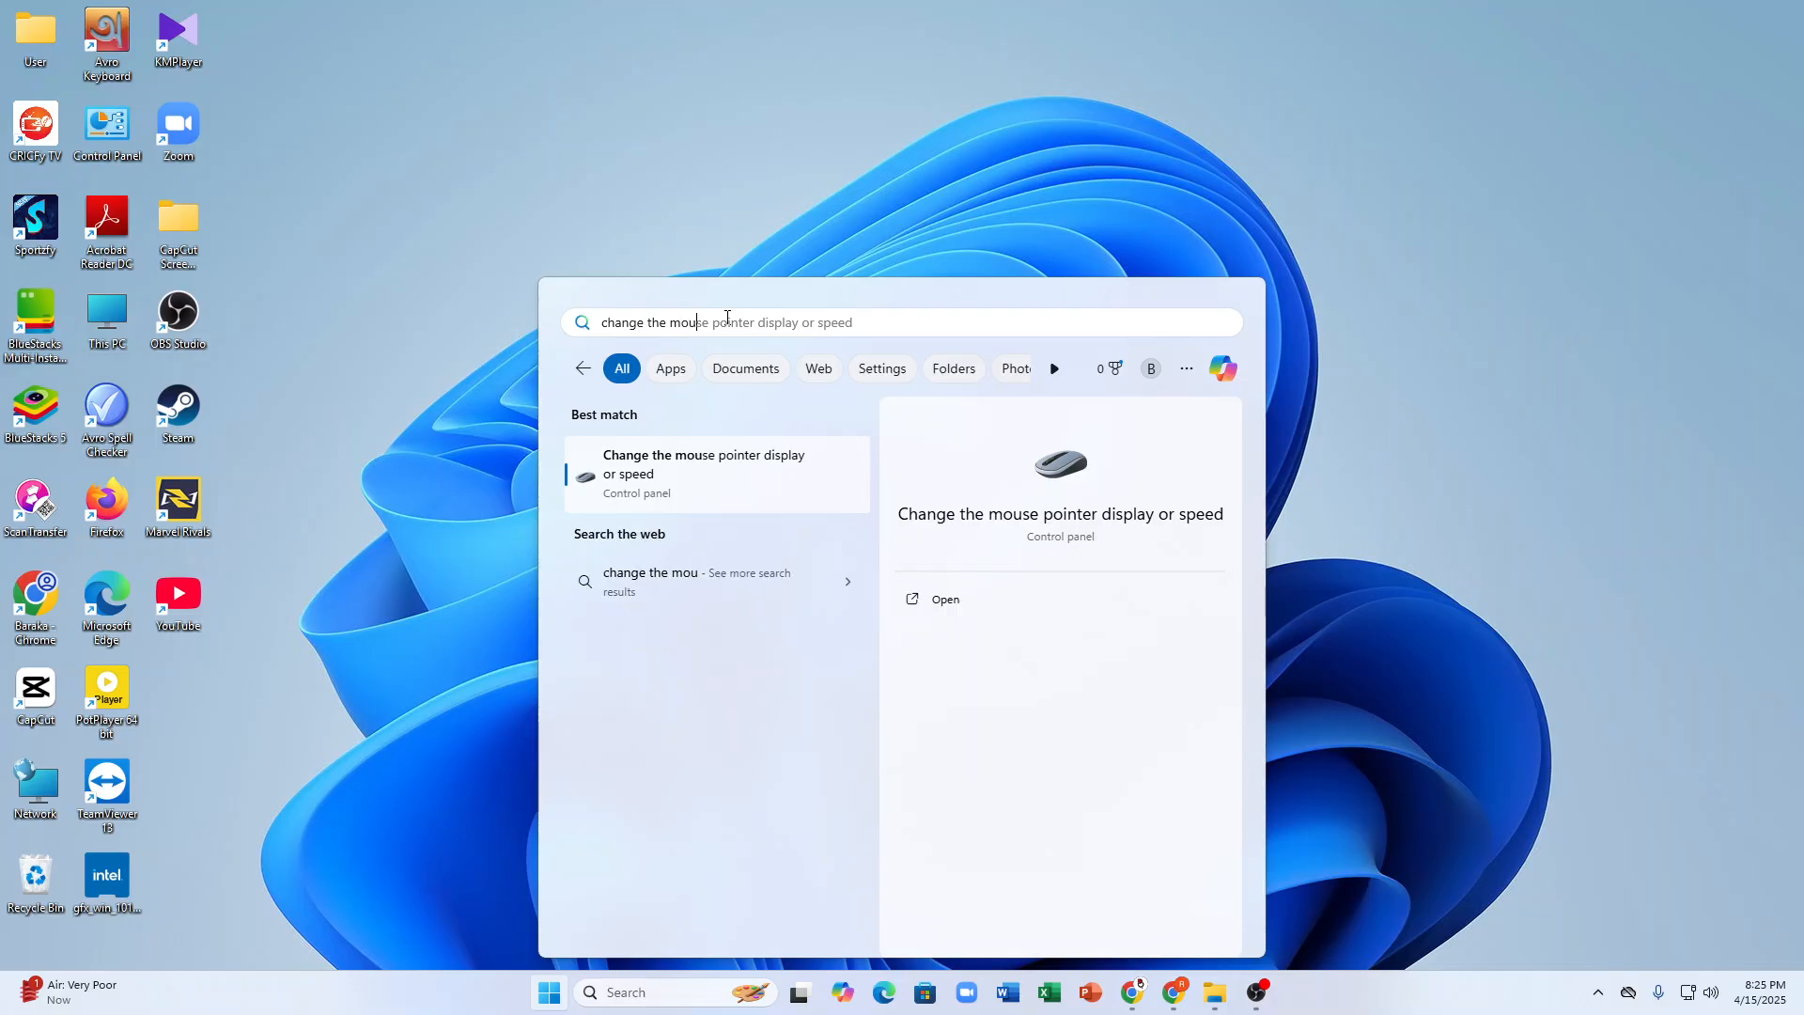
{"action": "left_click", "coordinate": [621, 484]}
{"action": "left_click_drag", "start_coordinate": [368, 193], "coordinate": [662, 190]}
{"action": "left_click", "coordinate": [522, 226]}
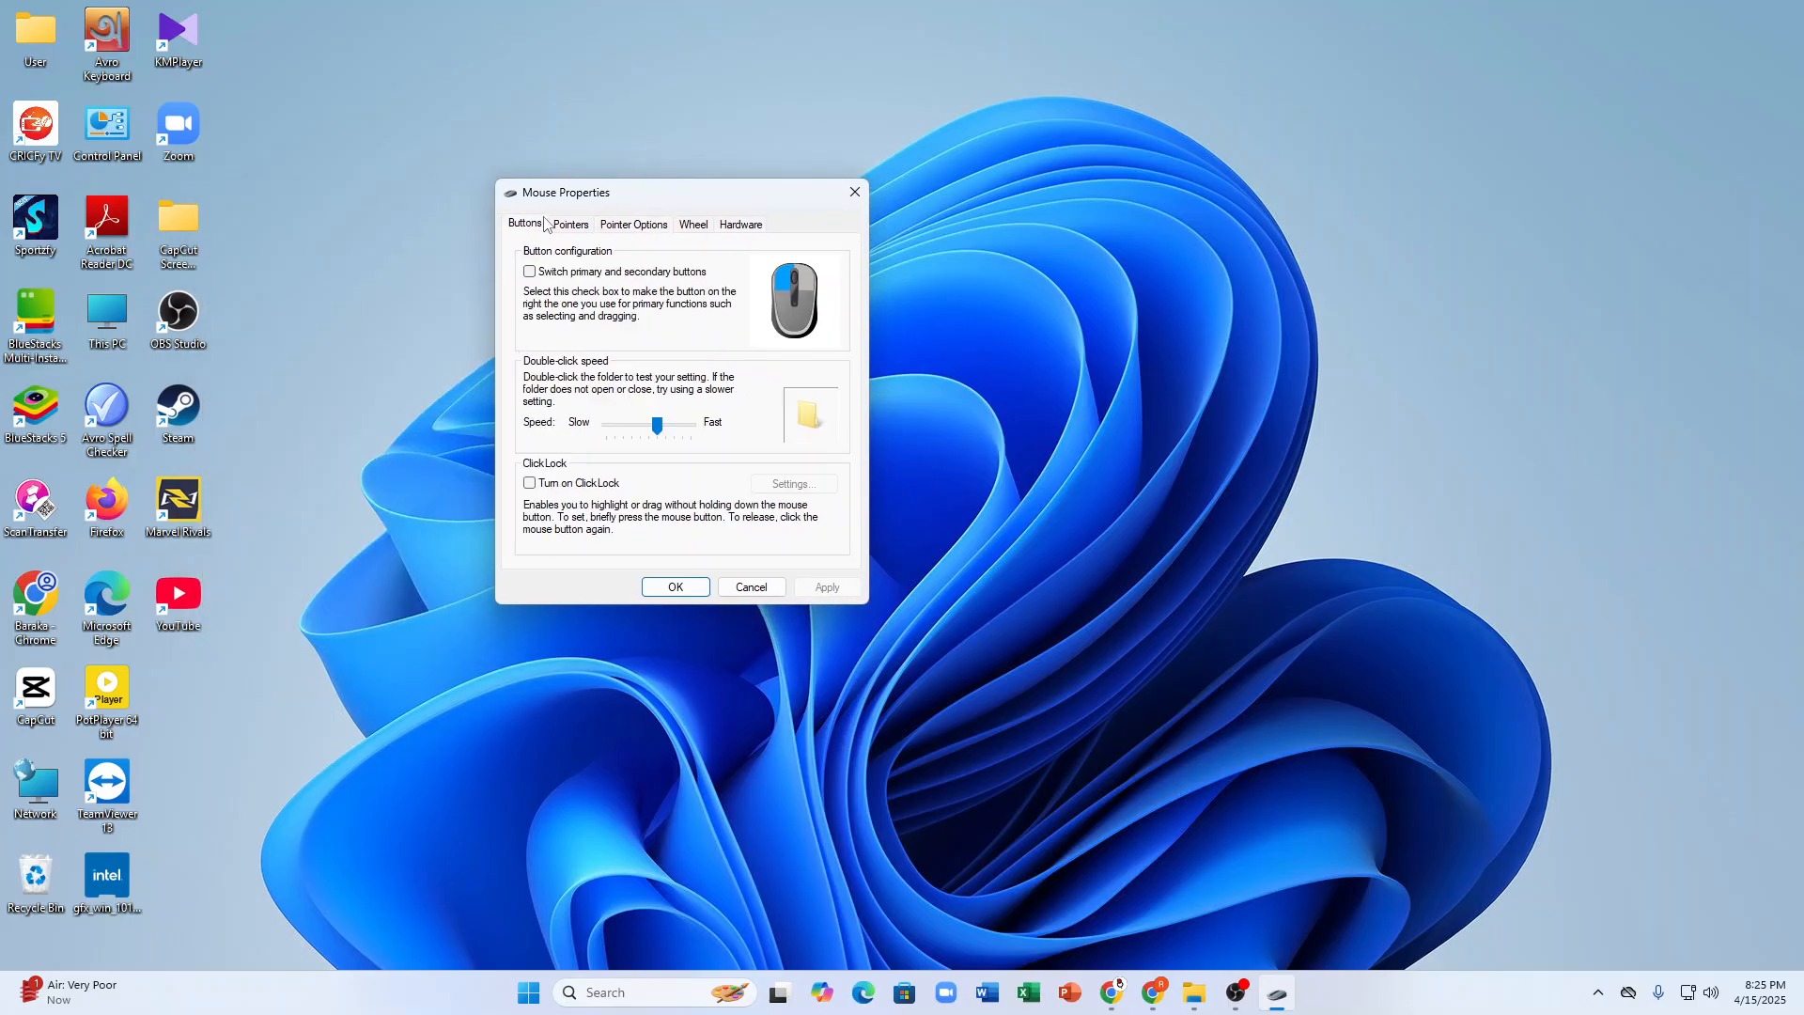
Examine the list of customizable pointers in the Windows Default scheme.
{"action": "left_click", "coordinate": [565, 226]}
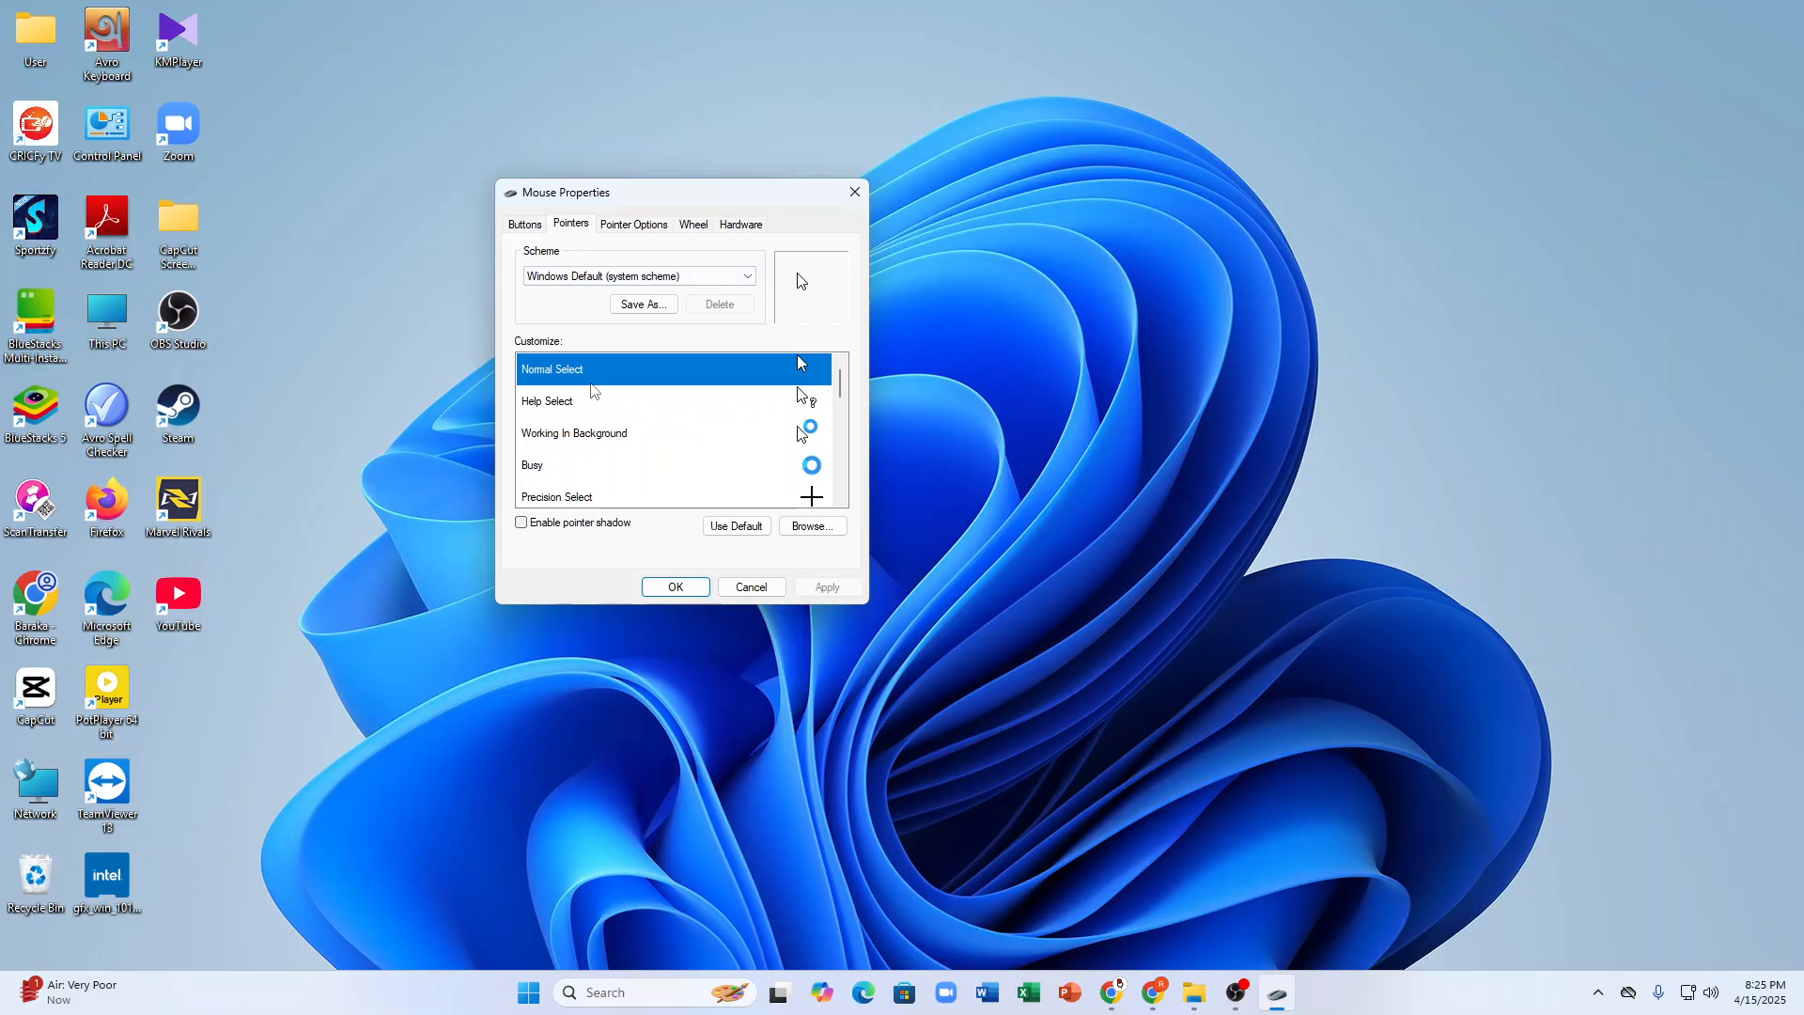
{"action": "scroll", "coordinate": [717, 417], "scroll_direction": "down", "scroll_amount": 5}
{"action": "scroll", "coordinate": [733, 449], "scroll_direction": "up", "scroll_amount": 5}
{"action": "scroll", "coordinate": [724, 418], "scroll_direction": "down", "scroll_amount": 5}
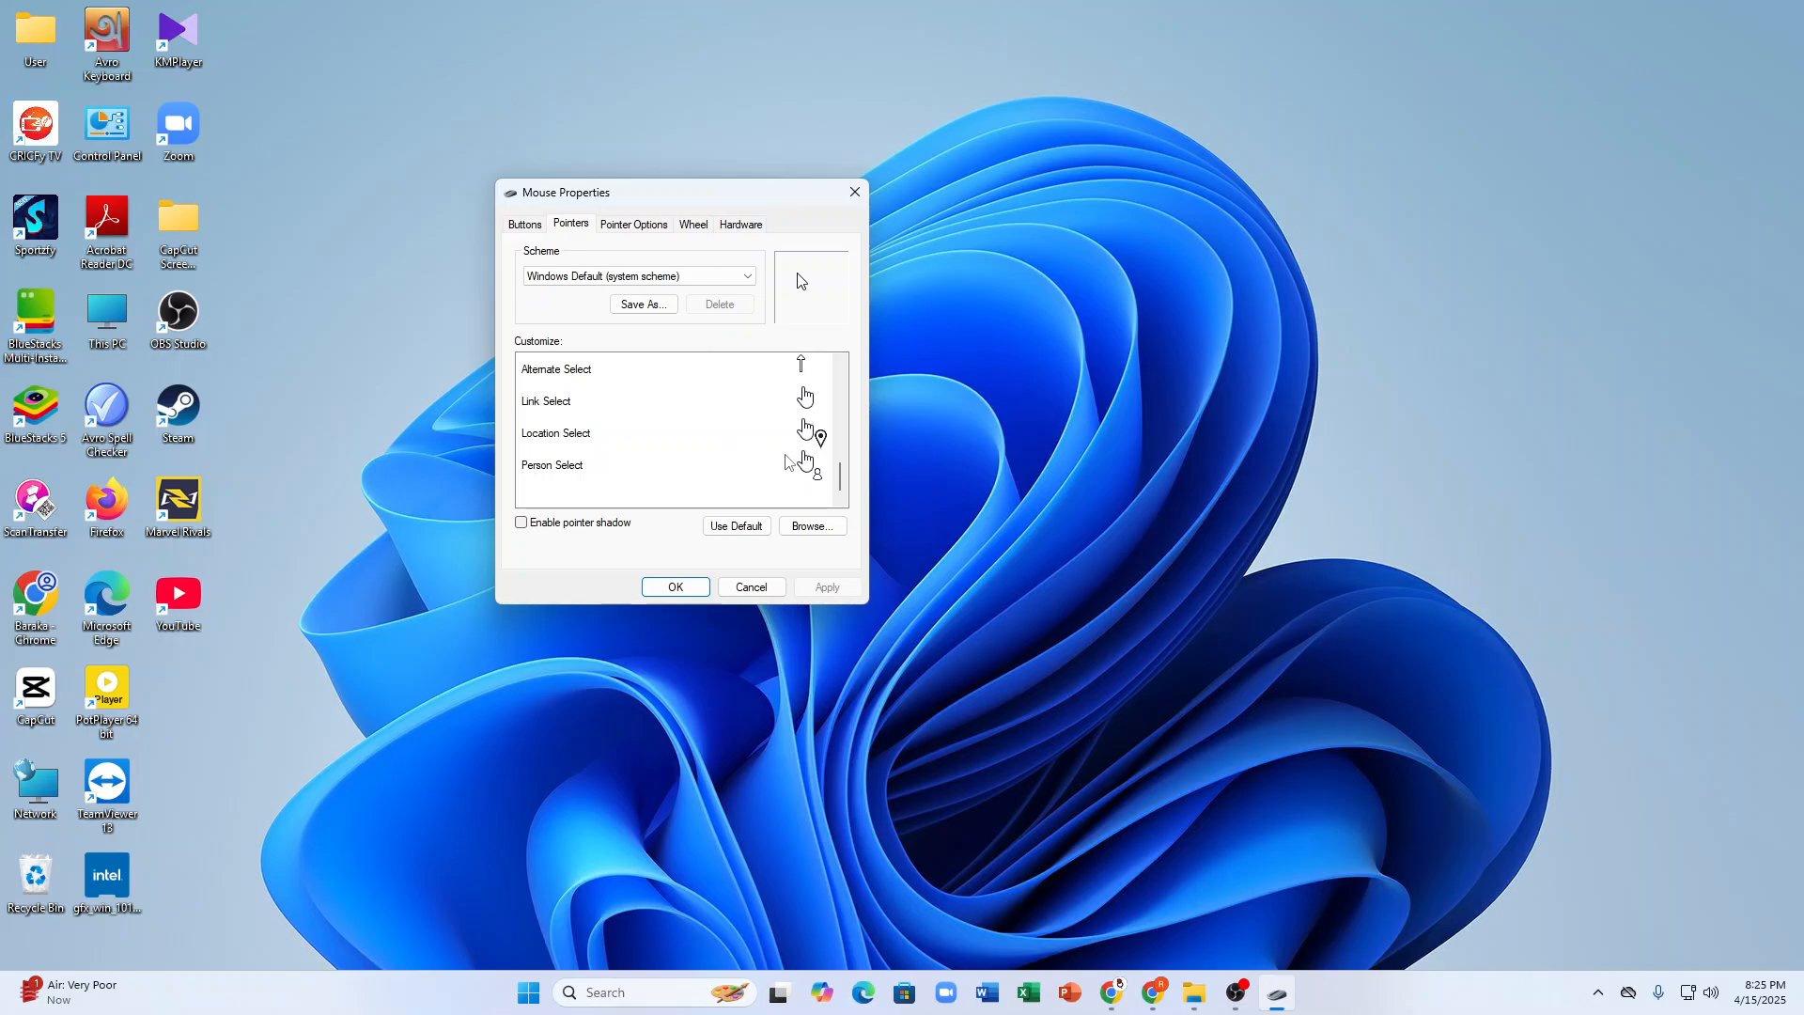
{"action": "scroll", "coordinate": [807, 371], "scroll_direction": "up", "scroll_amount": 4}
{"action": "scroll", "coordinate": [807, 371], "scroll_direction": "down", "scroll_amount": 1}
{"action": "scroll", "coordinate": [807, 371], "scroll_direction": "down", "scroll_amount": 3}
{"action": "scroll", "coordinate": [808, 428], "scroll_direction": "up", "scroll_amount": 5}
{"action": "scroll", "coordinate": [803, 404], "scroll_direction": "down", "scroll_amount": 2}
{"action": "scroll", "coordinate": [790, 432], "scroll_direction": "up", "scroll_amount": 2}
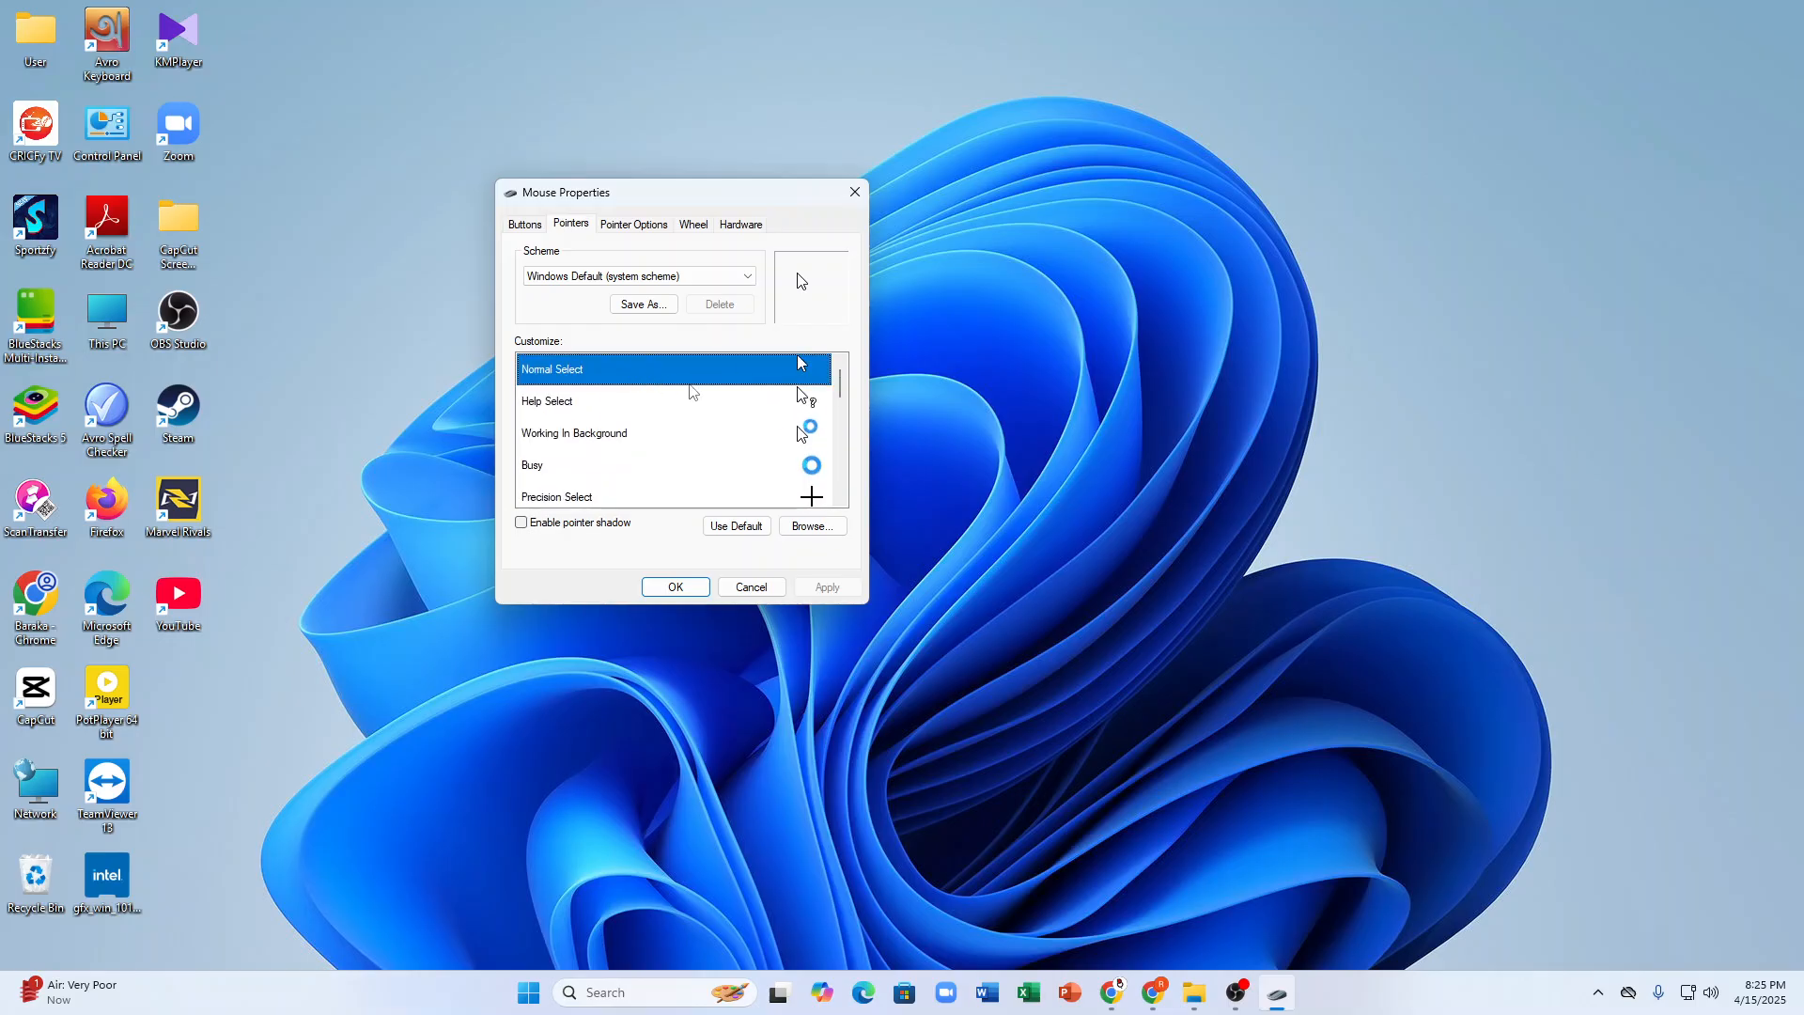
Look through the cursor files available for the Normal Select pointer, then close the mouse settings without changes.
{"action": "left_click", "coordinate": [810, 526]}
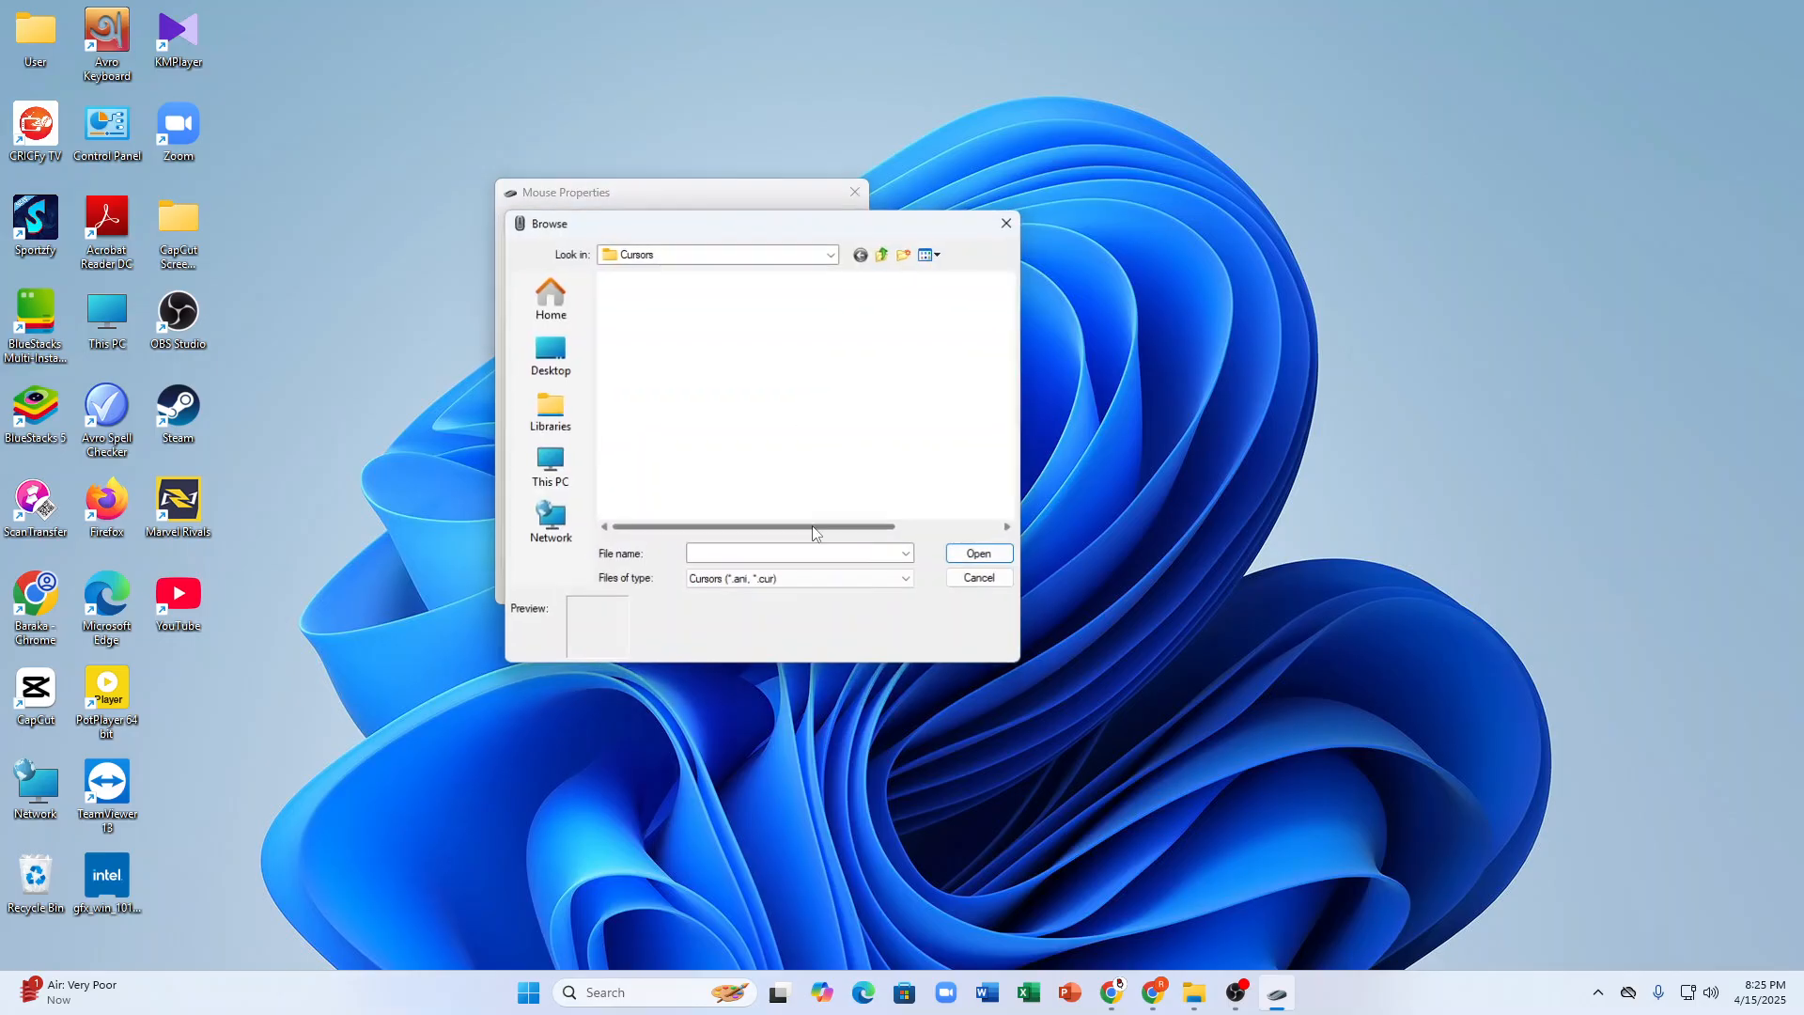
{"action": "scroll", "coordinate": [733, 410], "scroll_direction": "down", "scroll_amount": 5}
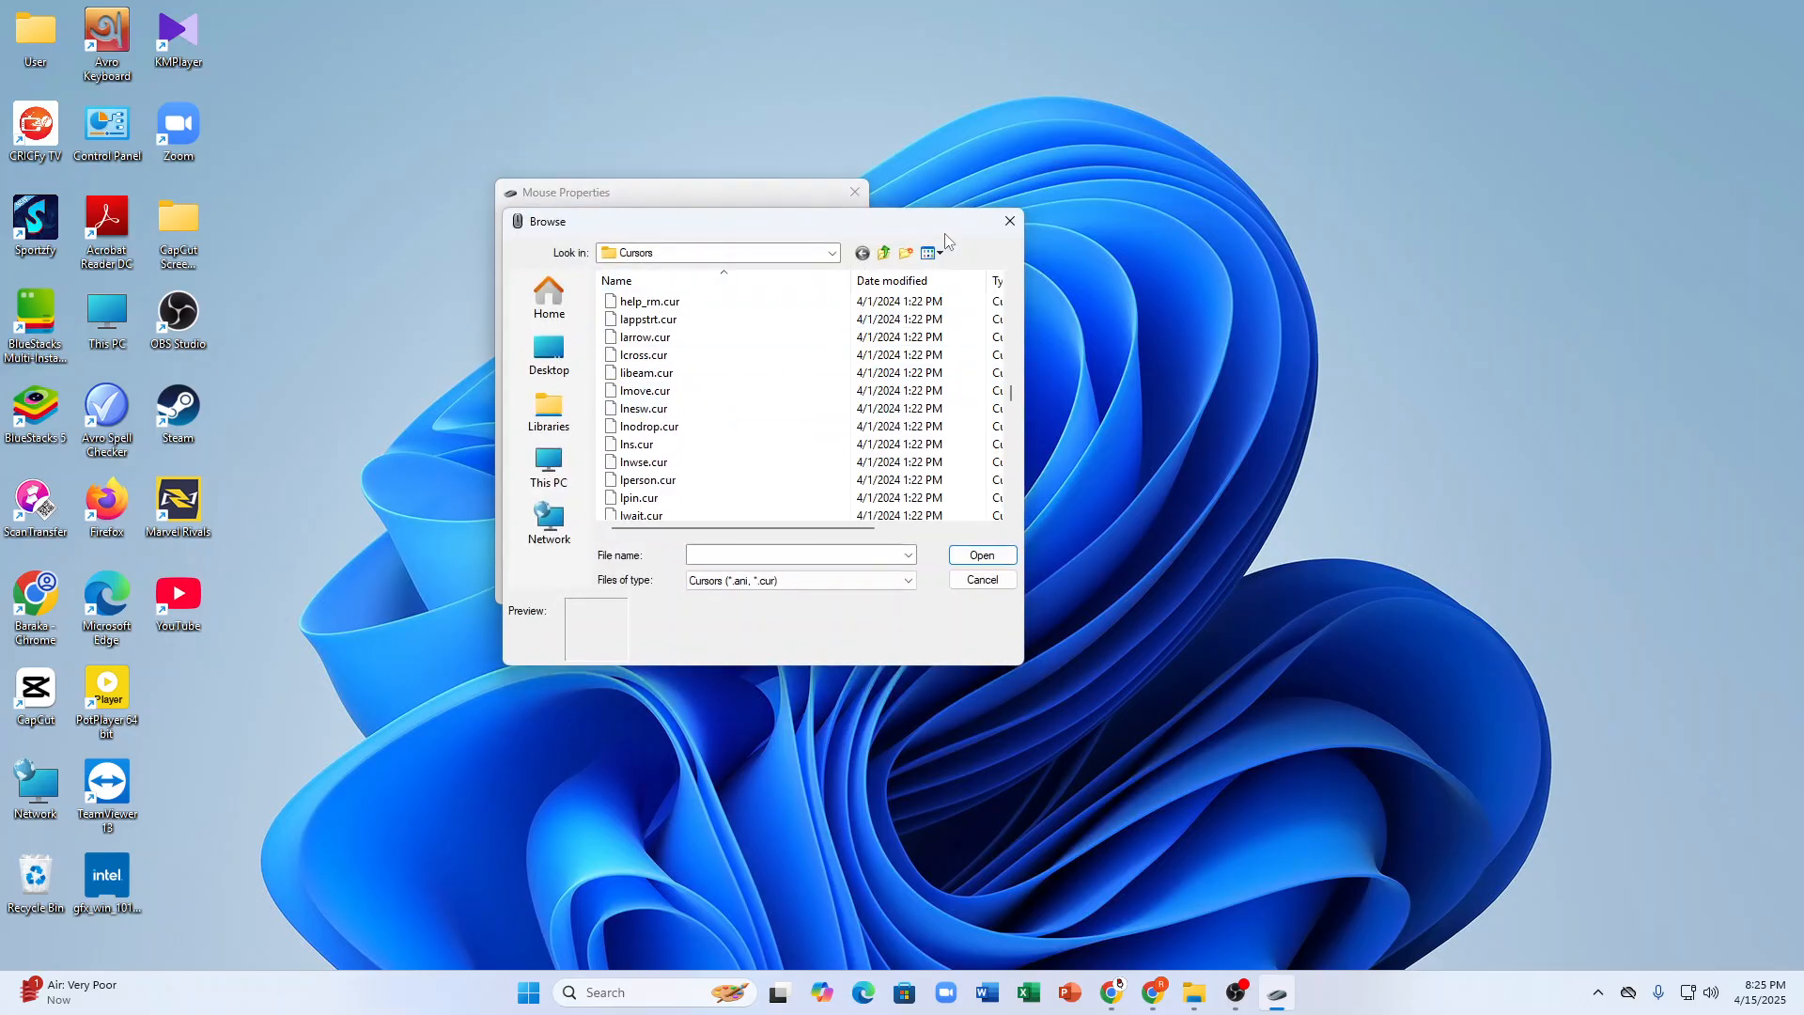
{"action": "left_click", "coordinate": [1010, 220]}
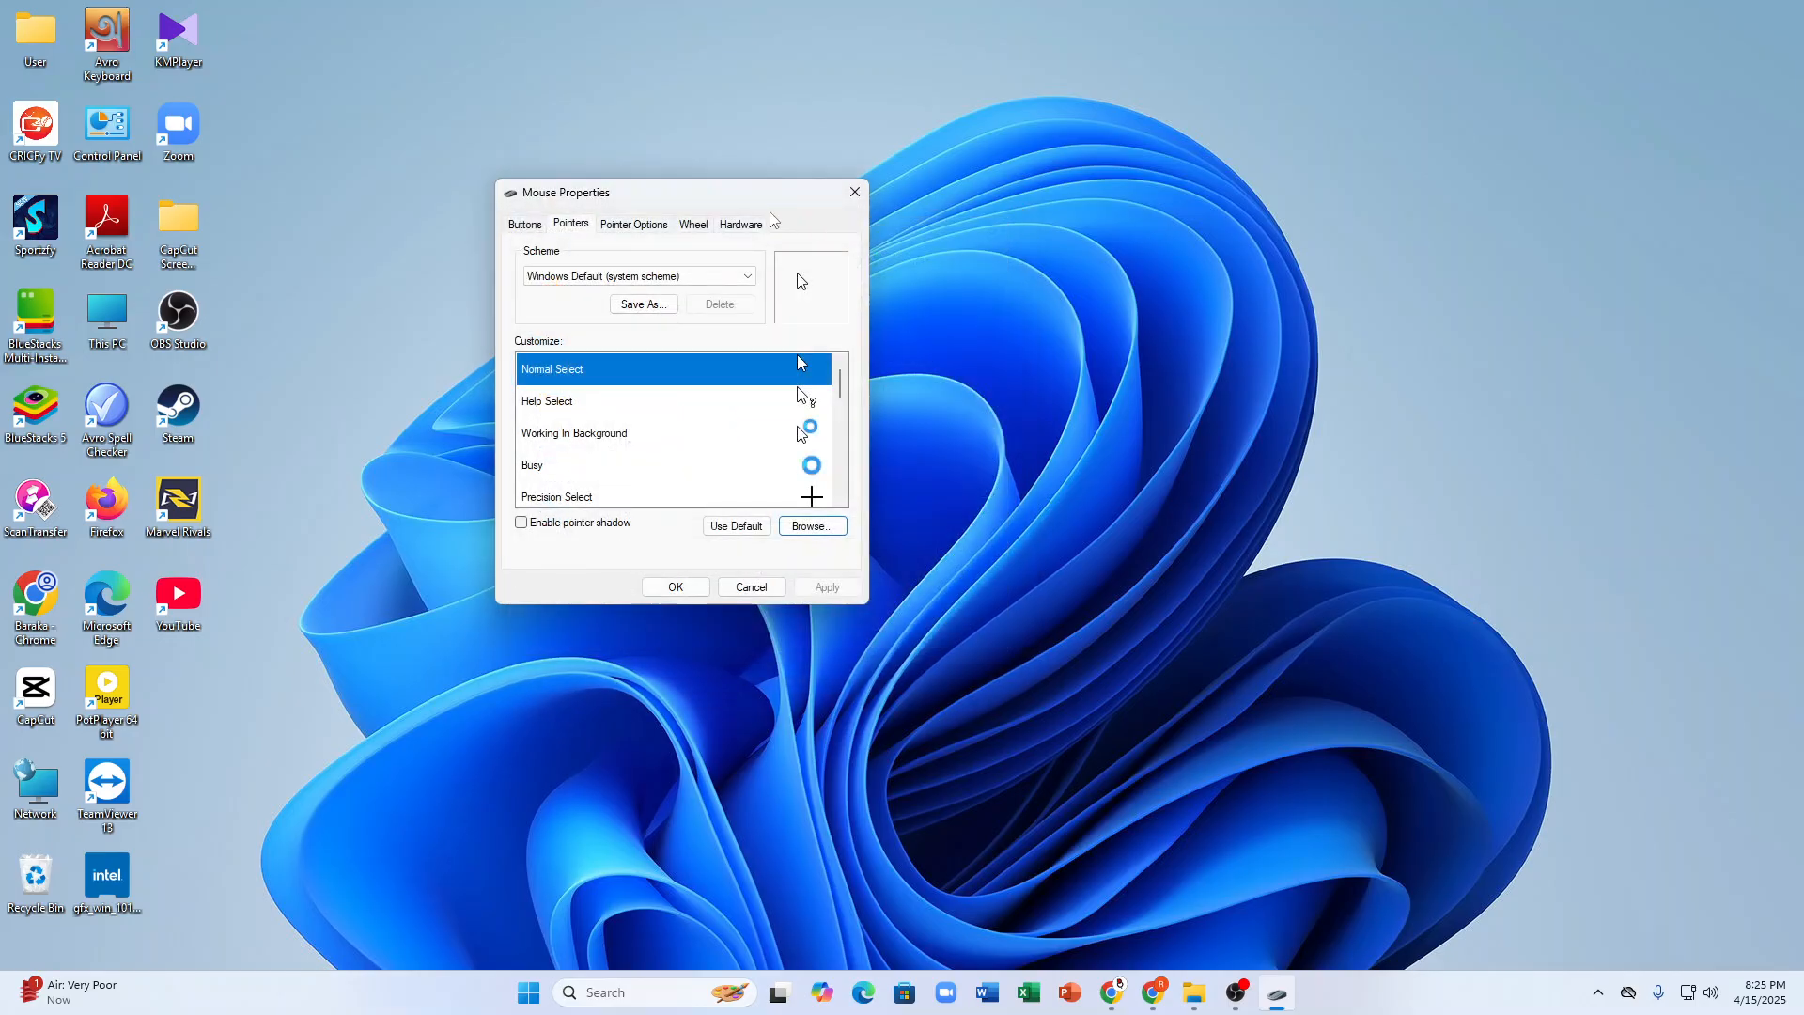
{"action": "left_click", "coordinate": [751, 587]}
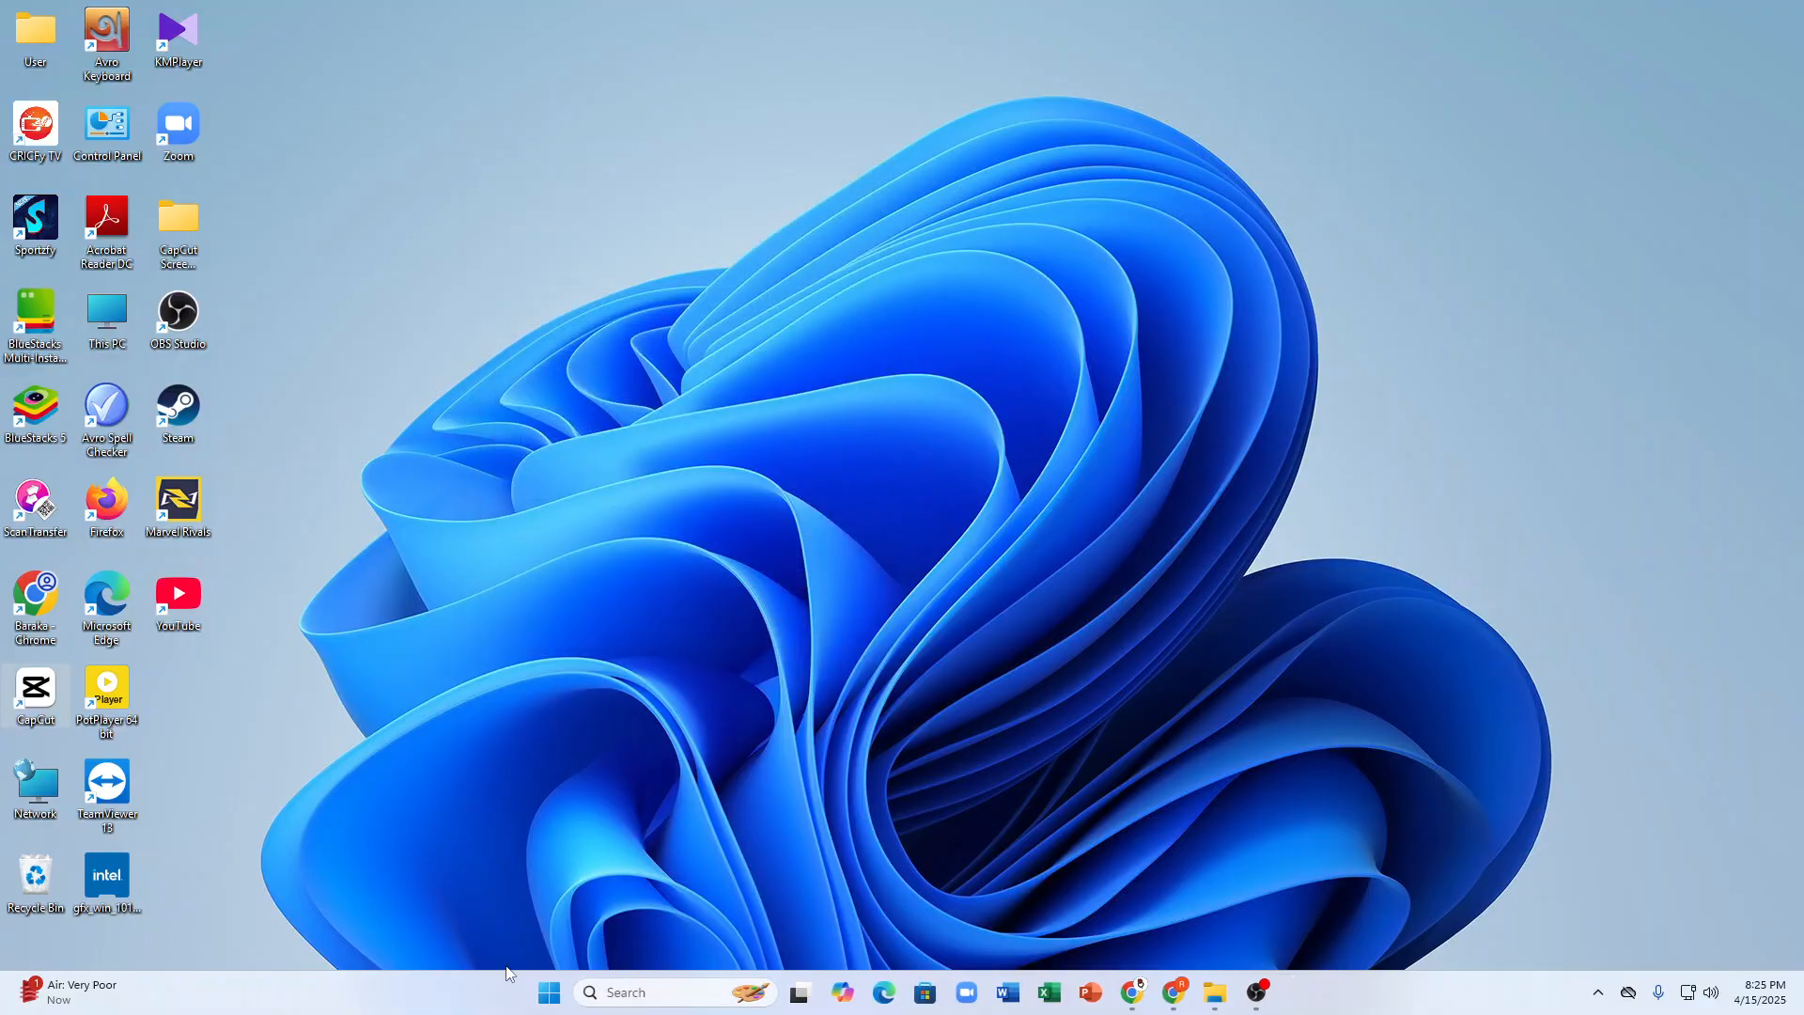
Reopen the mouse pointer display or speed settings and switch to the cursor.cc editor in Chrome.
{"action": "left_click", "coordinate": [550, 992]}
{"action": "left_click", "coordinate": [708, 320]}
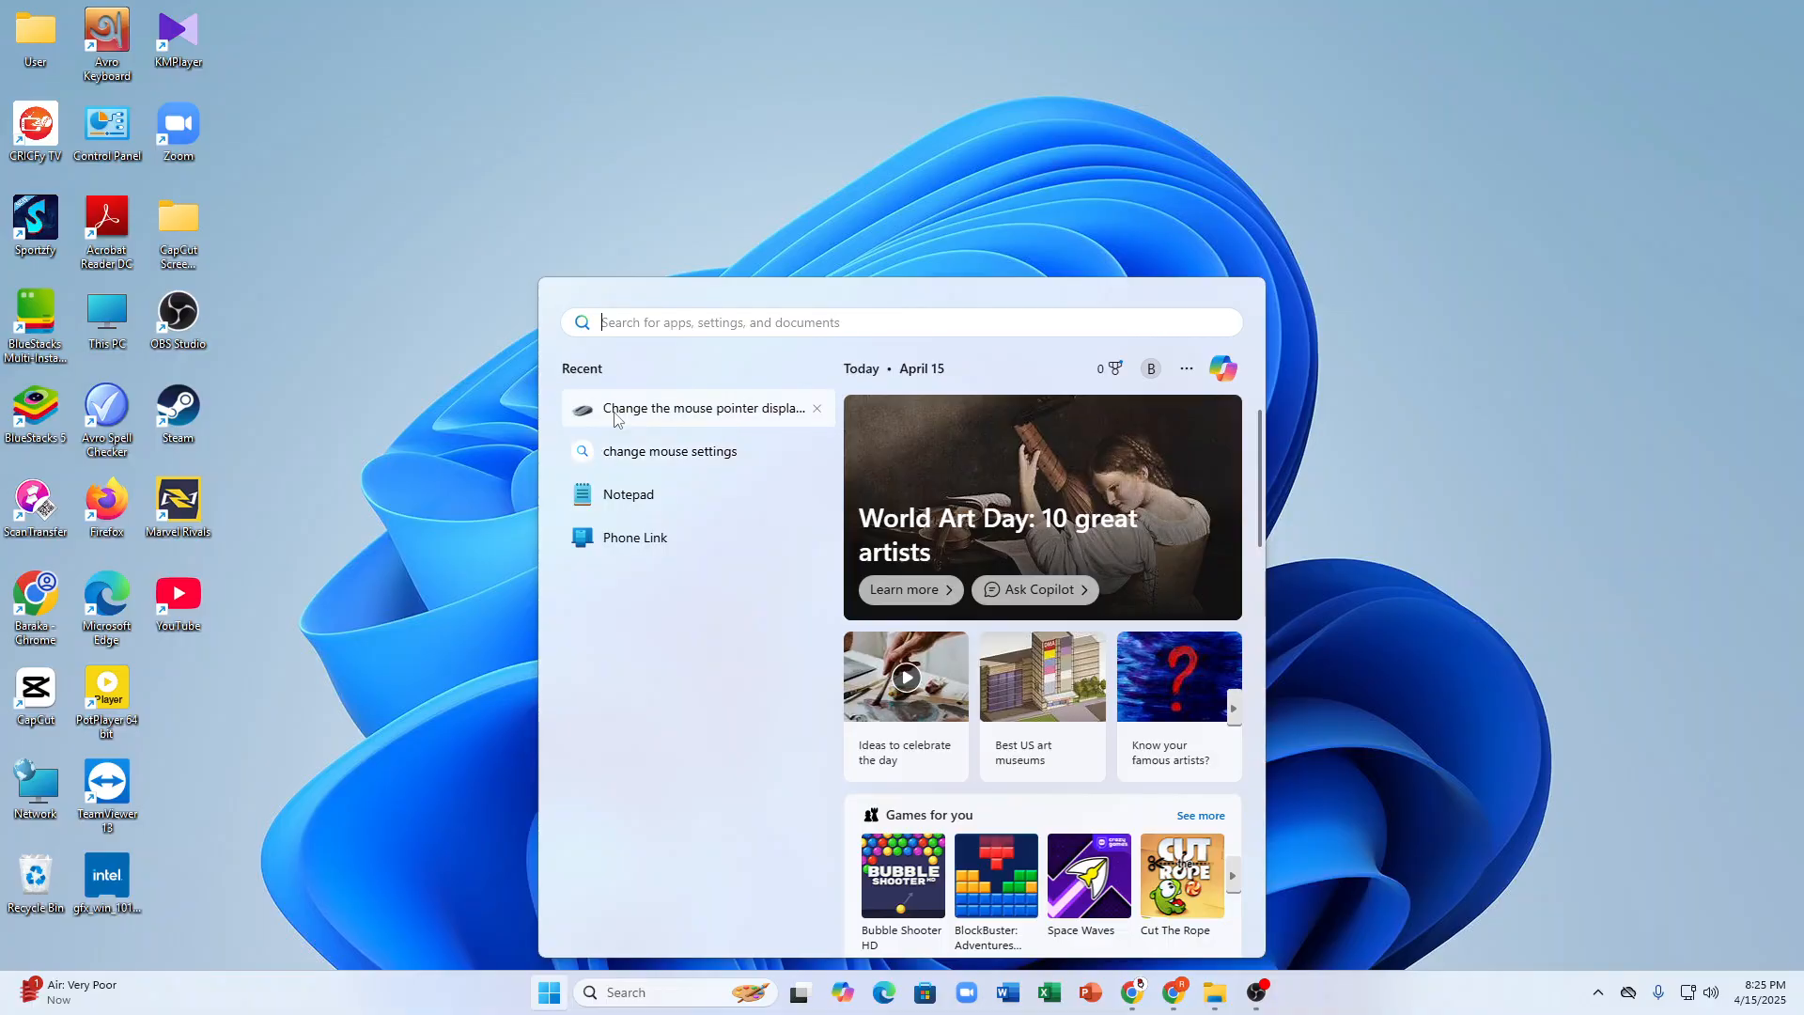
{"action": "left_click", "coordinate": [610, 408]}
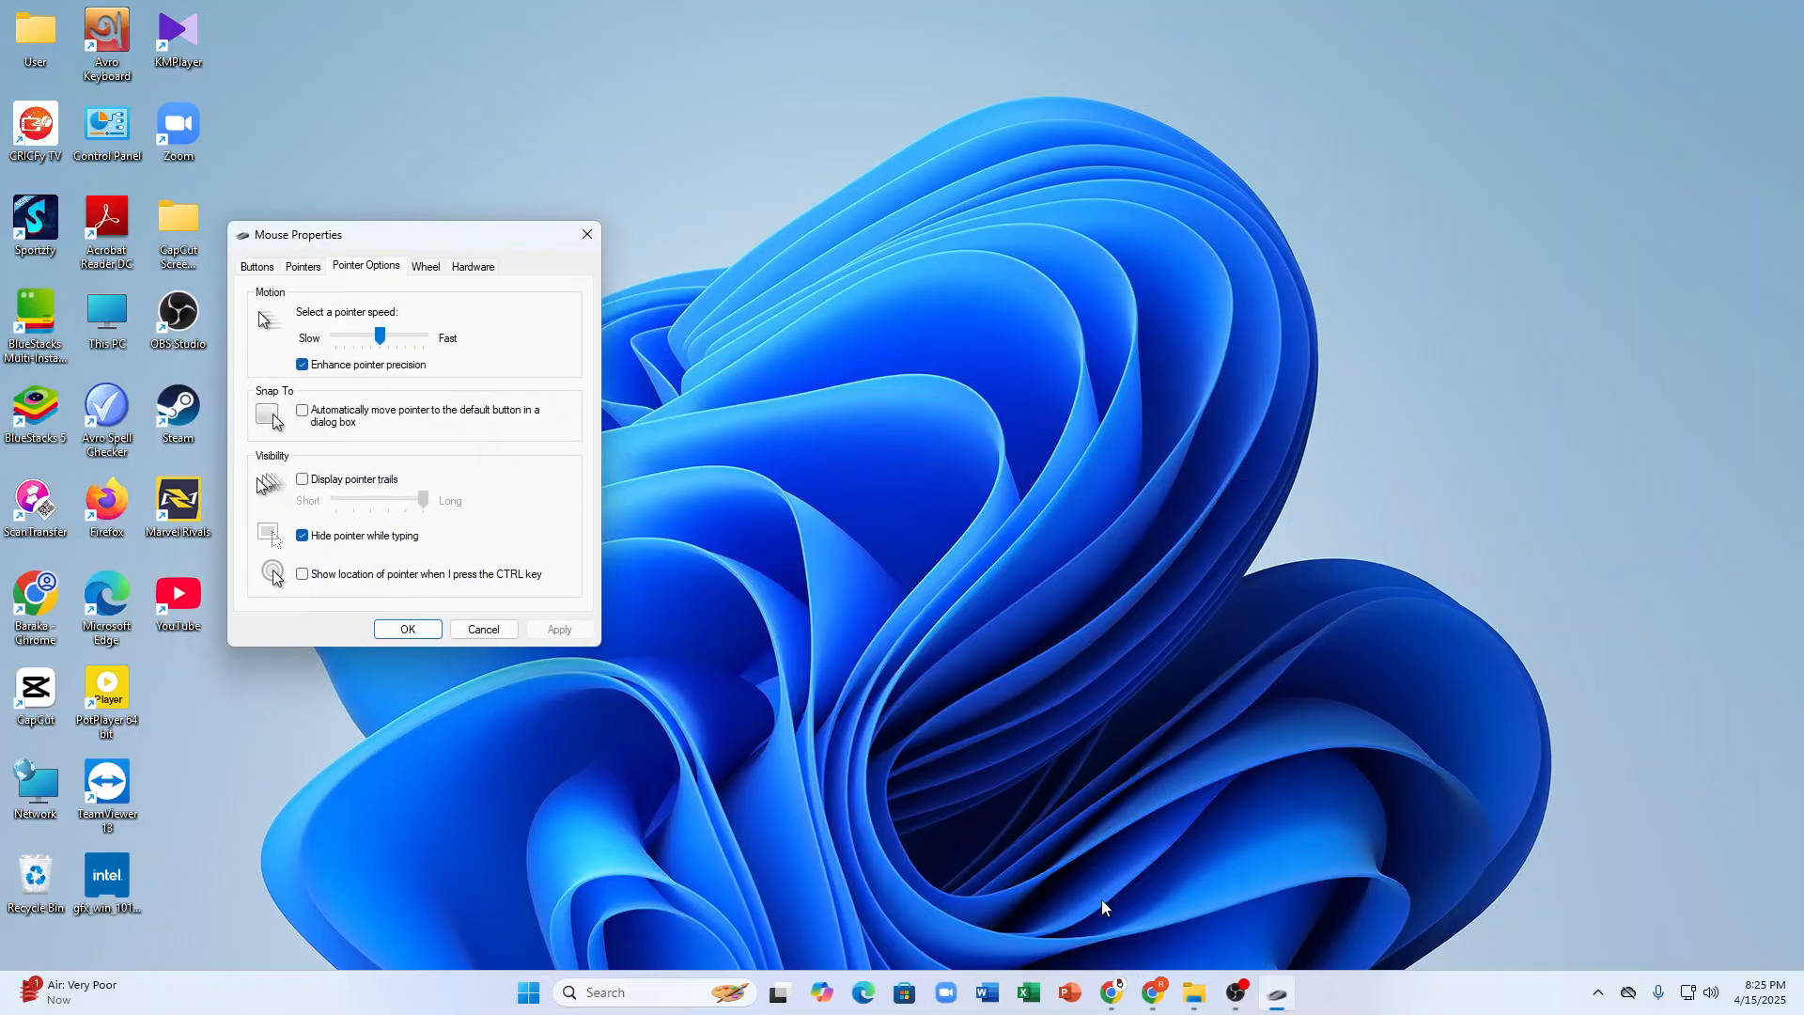
{"action": "left_click", "coordinate": [1154, 992]}
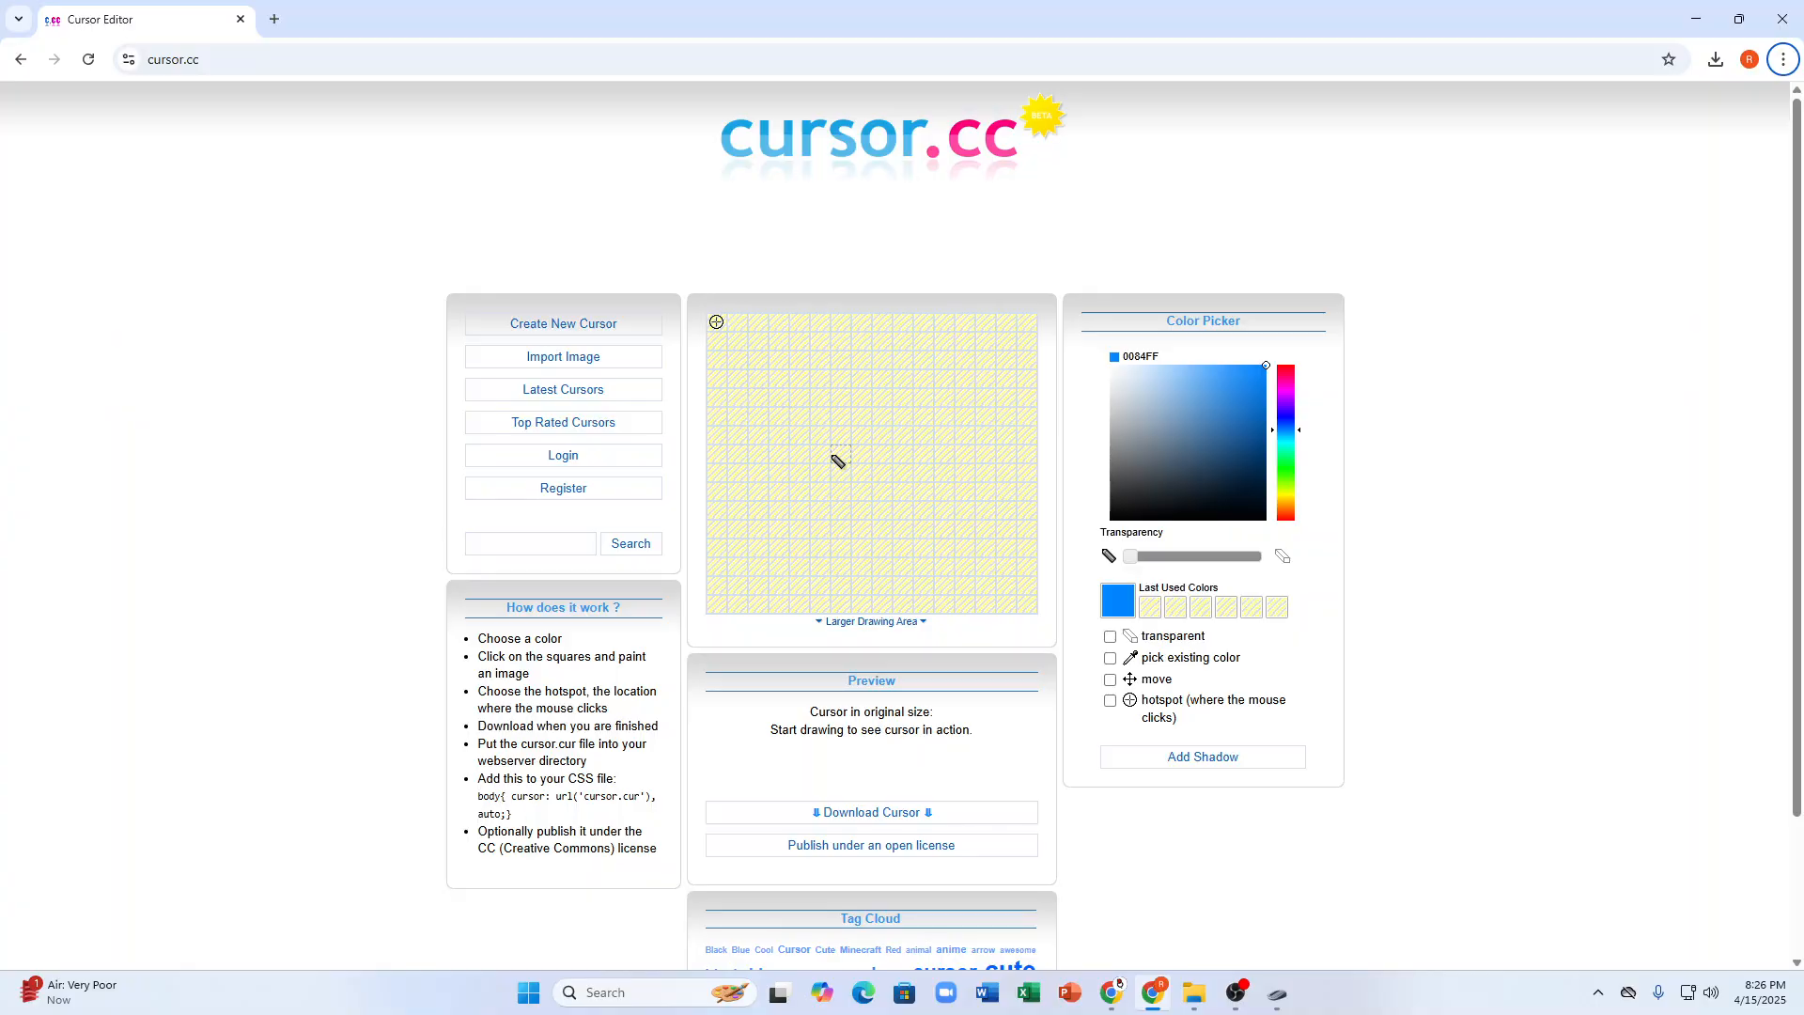
Start a new blank cursor and draw a blocky blue letter B on the pixel grid.
{"action": "mouse_move", "coordinate": [778, 468]}
{"action": "left_mouse_down"}
{"action": "mouse_move", "coordinate": [1020, 381]}
{"action": "mouse_move", "coordinate": [1017, 491]}
{"action": "left_mouse_up"}
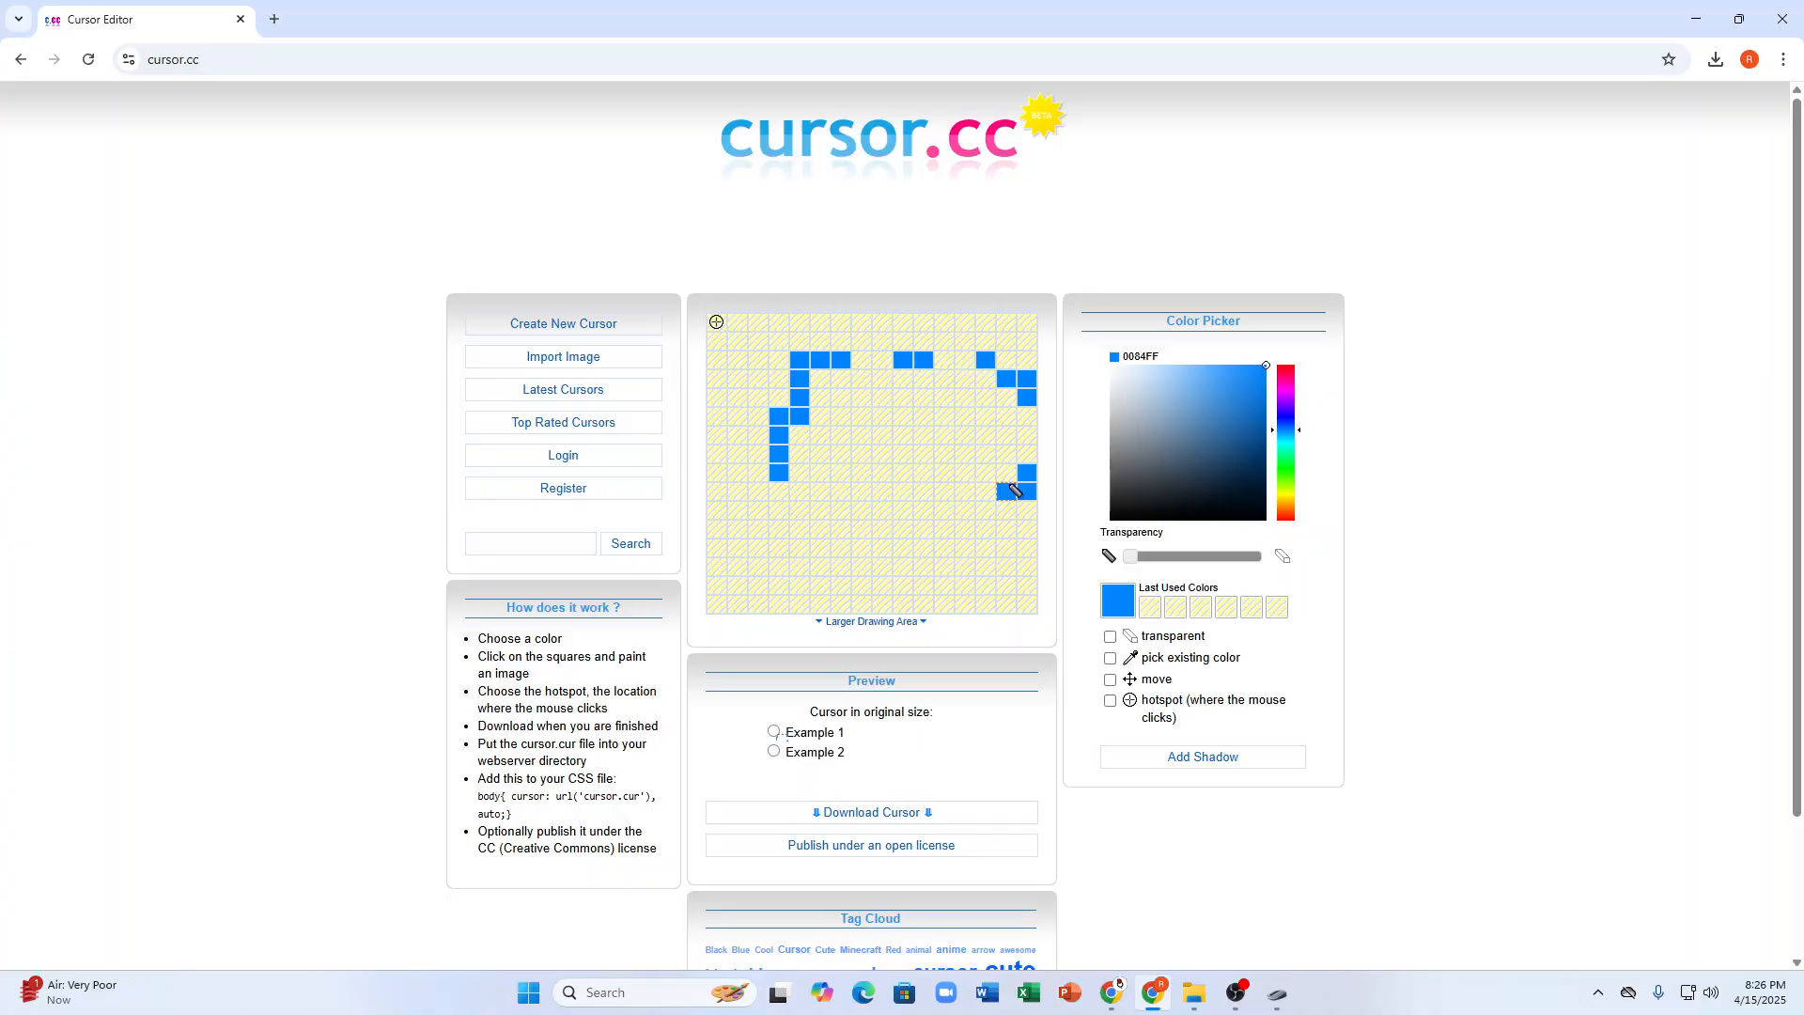
{"action": "left_click", "coordinate": [582, 324]}
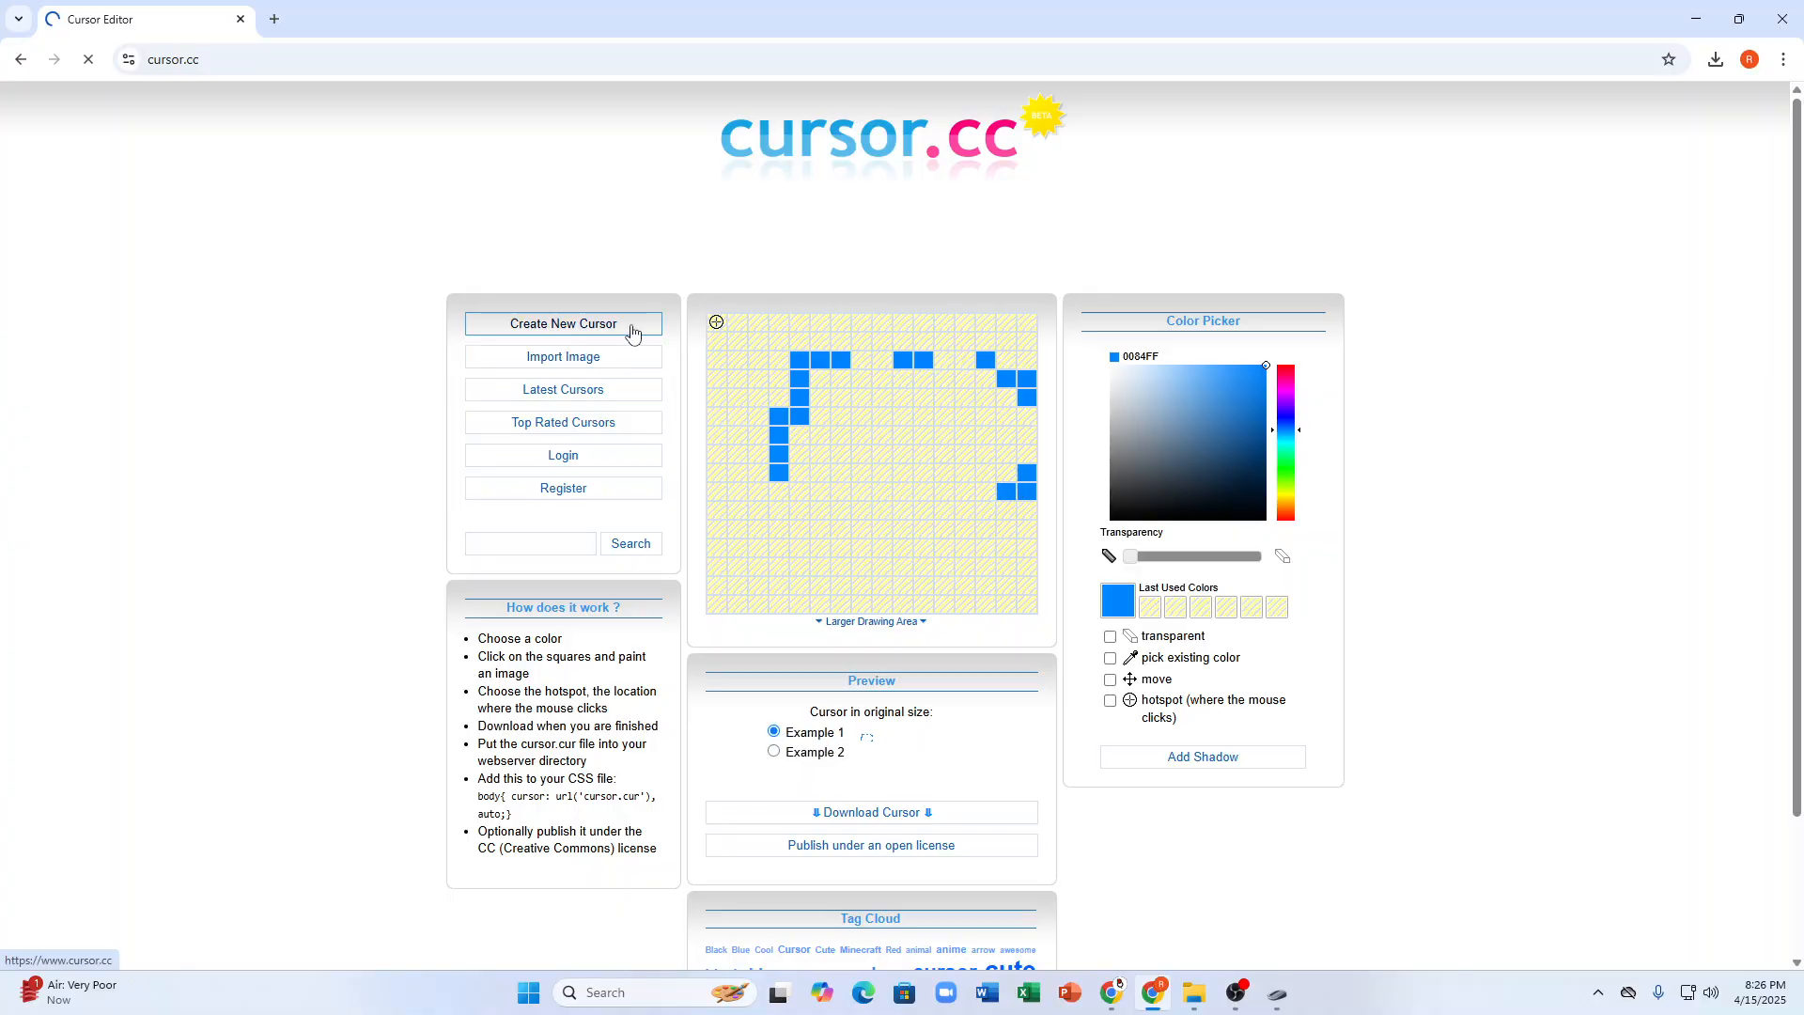
{"action": "mouse_move", "coordinate": [779, 416]}
{"action": "left_mouse_down"}
{"action": "mouse_move", "coordinate": [789, 381]}
{"action": "mouse_move", "coordinate": [860, 401]}
{"action": "mouse_move", "coordinate": [880, 457]}
{"action": "mouse_move", "coordinate": [825, 460]}
{"action": "mouse_move", "coordinate": [783, 439]}
{"action": "mouse_move", "coordinate": [866, 424]}
{"action": "left_mouse_up"}
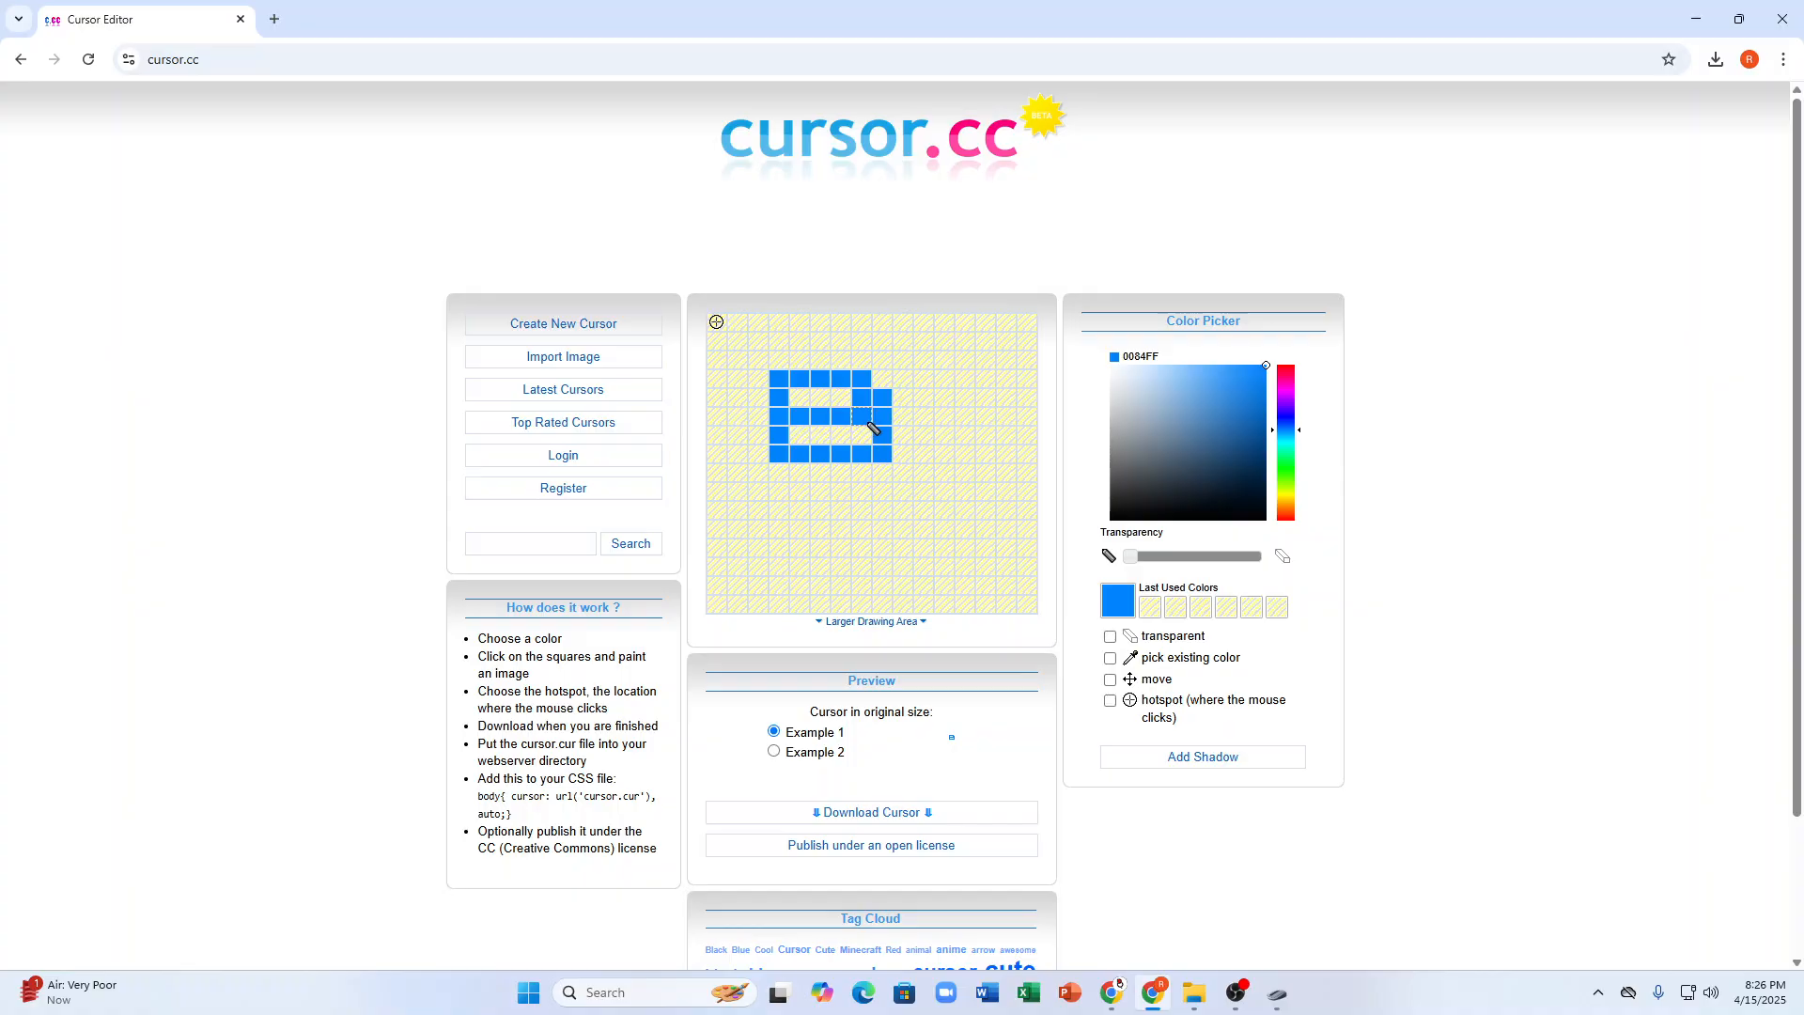
{"action": "left_click", "coordinate": [882, 383]}
{"action": "left_click", "coordinate": [798, 396]}
Download the drawn cursor and show cursor.cur in the Downloads folder, resizing that window to leave room beside it.
{"action": "scroll", "coordinate": [555, 565], "scroll_direction": "down", "scroll_amount": 2}
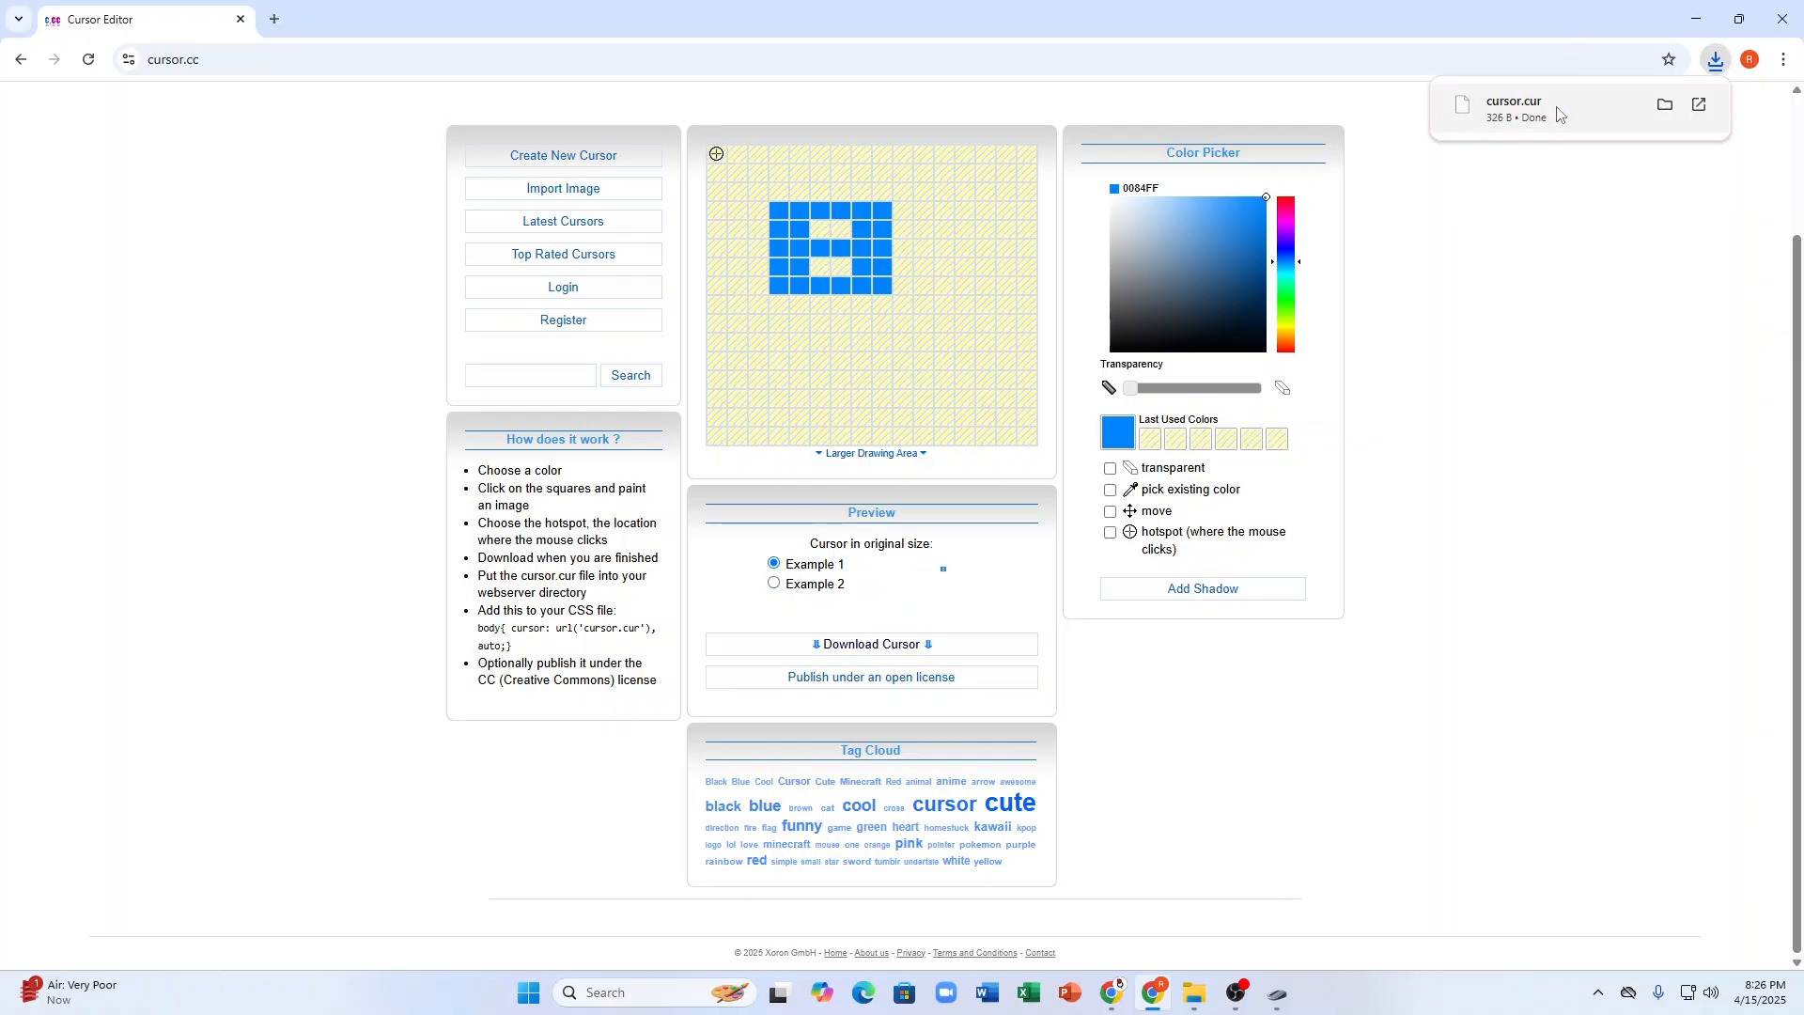
{"action": "left_click", "coordinate": [1666, 106]}
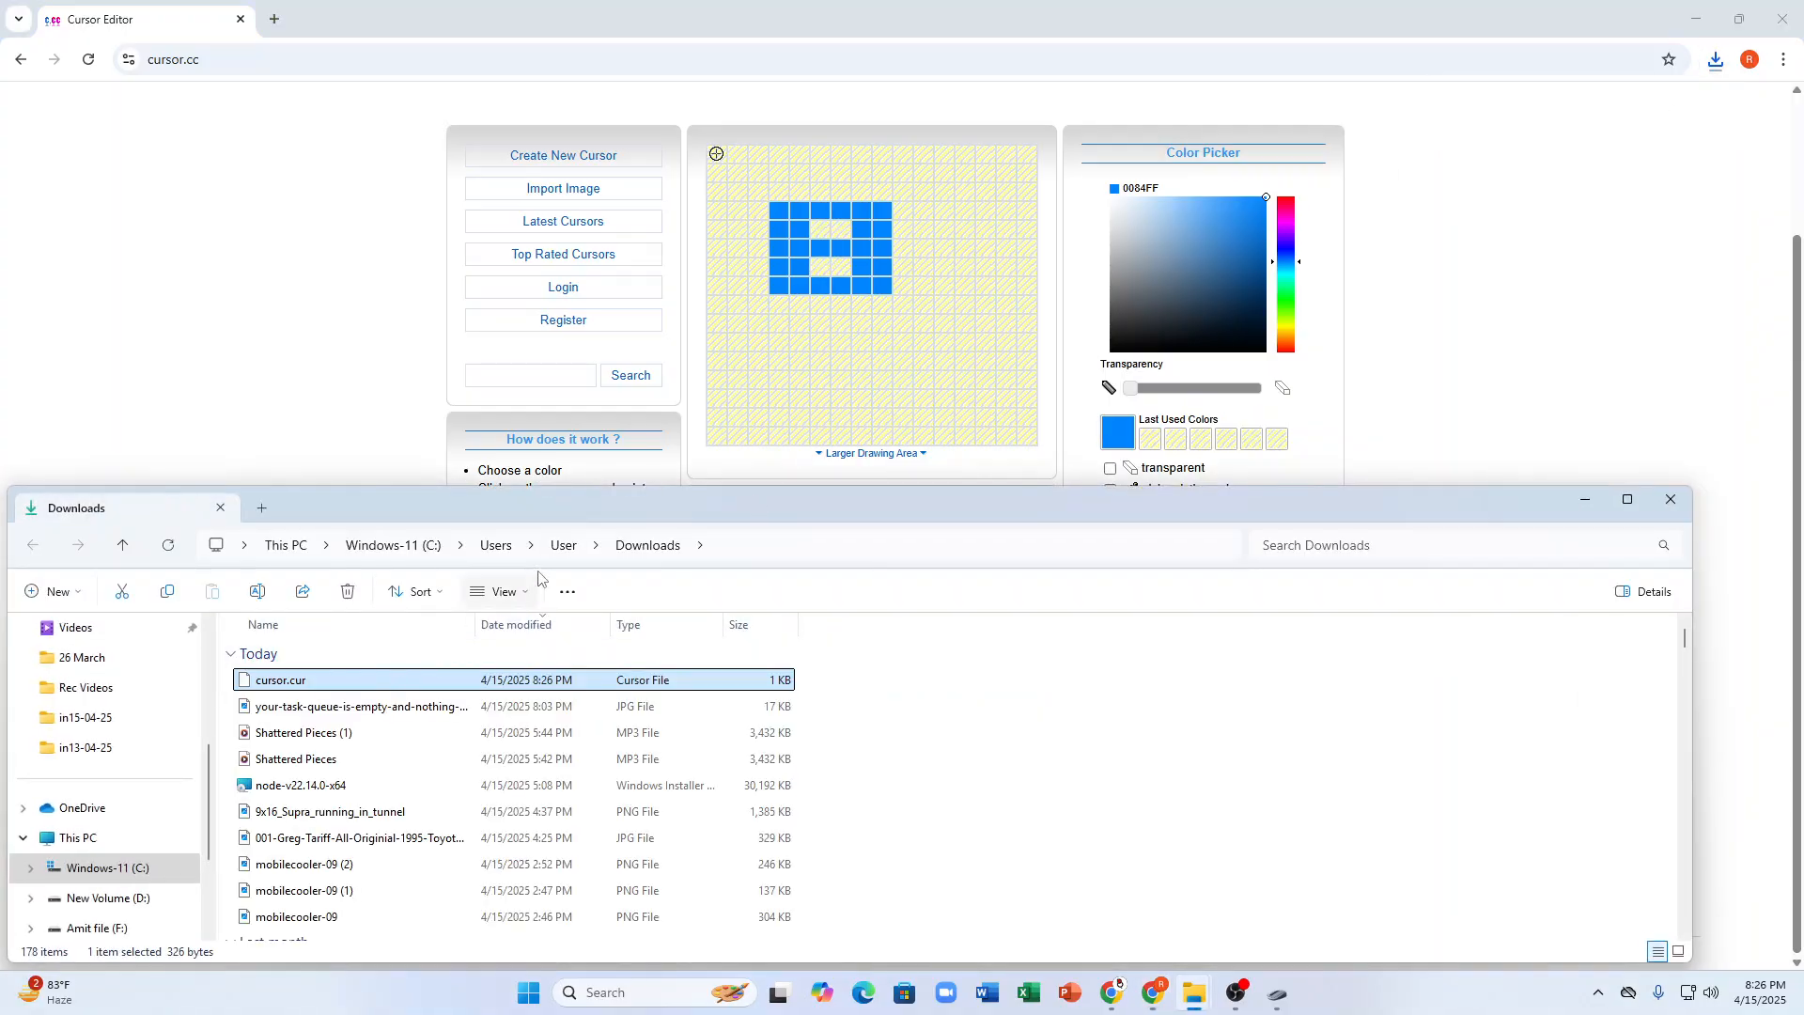
{"action": "left_click_drag", "start_coordinate": [584, 513], "coordinate": [605, 291]}
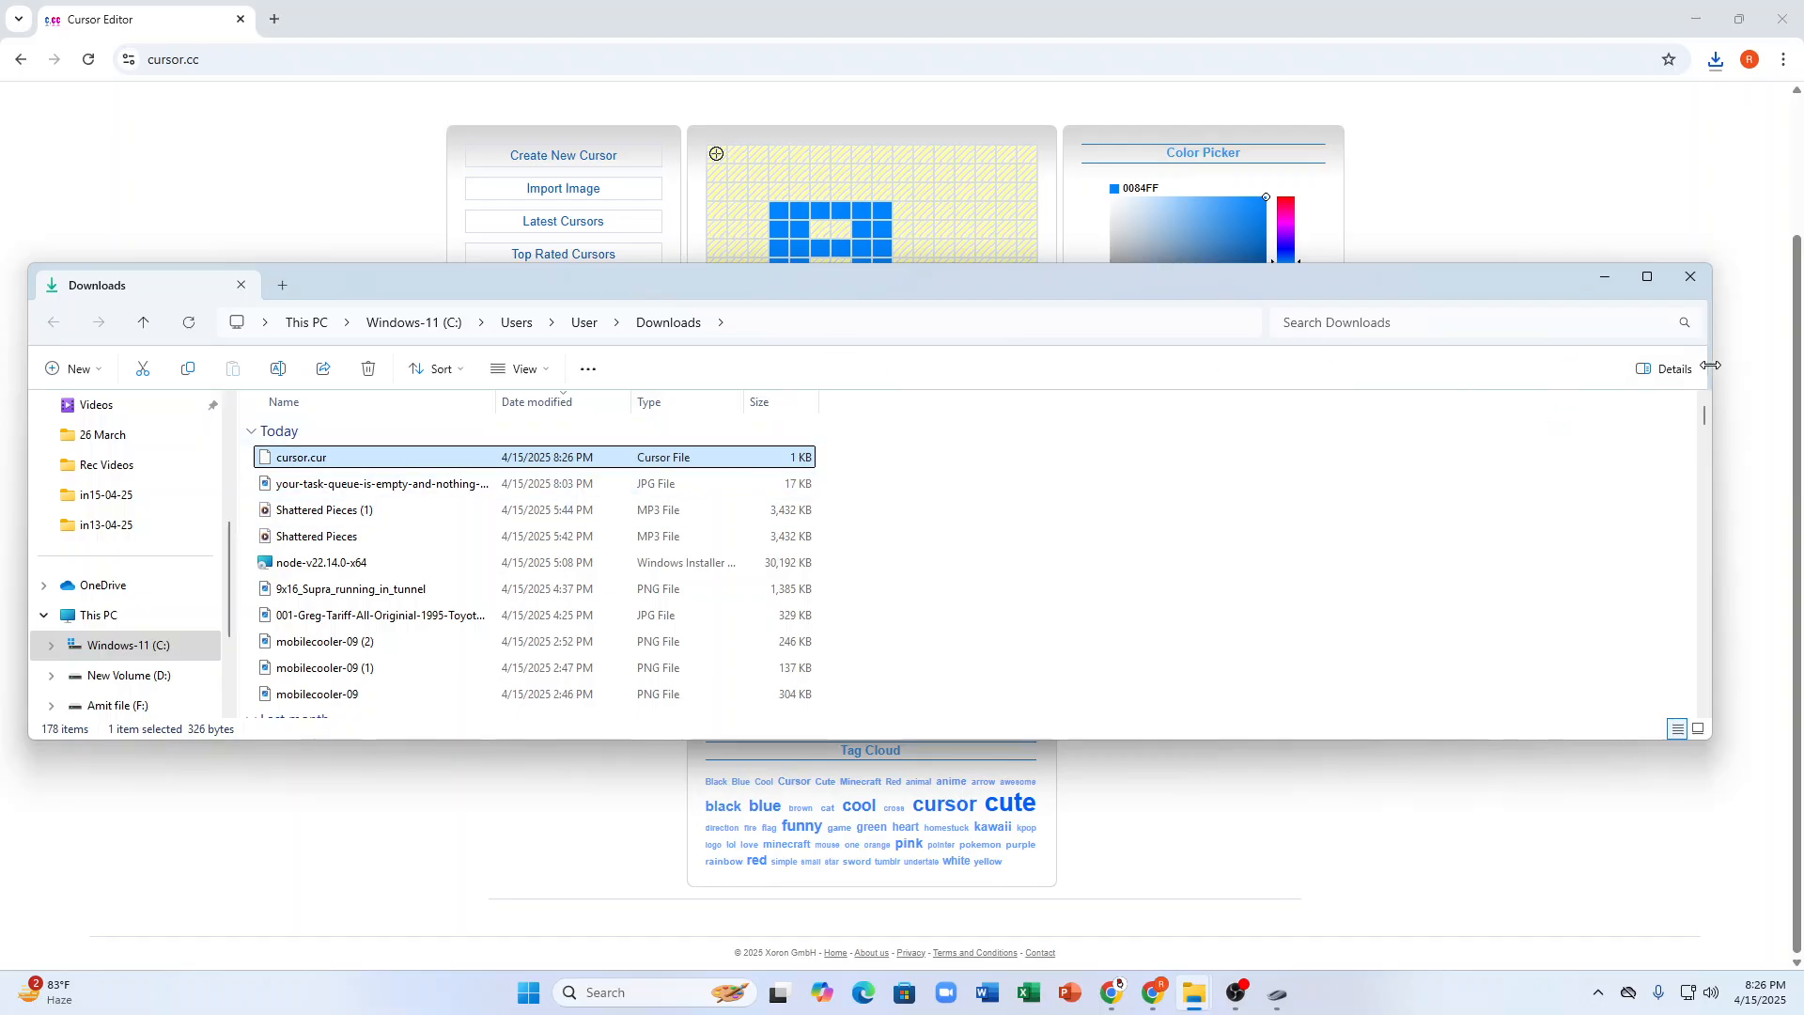
{"action": "left_click_drag", "start_coordinate": [1712, 372], "coordinate": [894, 342]}
{"action": "left_click_drag", "start_coordinate": [735, 290], "coordinate": [773, 223]}
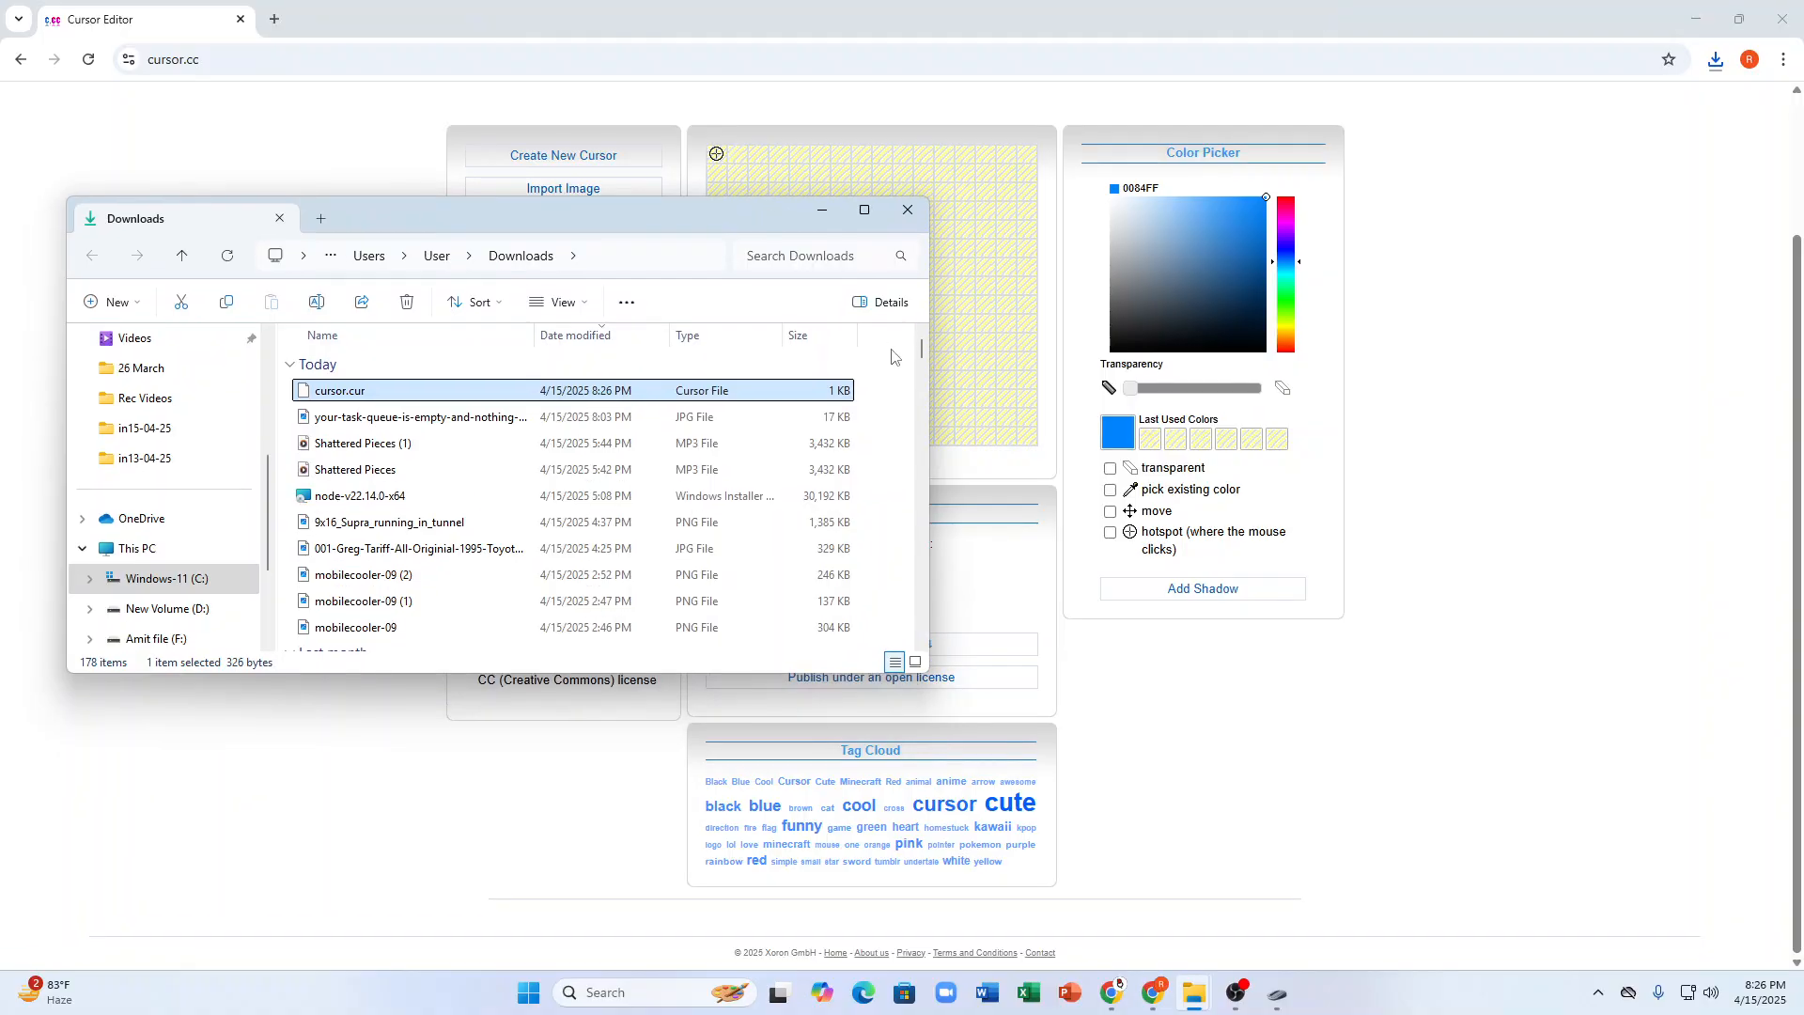
{"action": "left_click_drag", "start_coordinate": [928, 385], "coordinate": [1140, 389]}
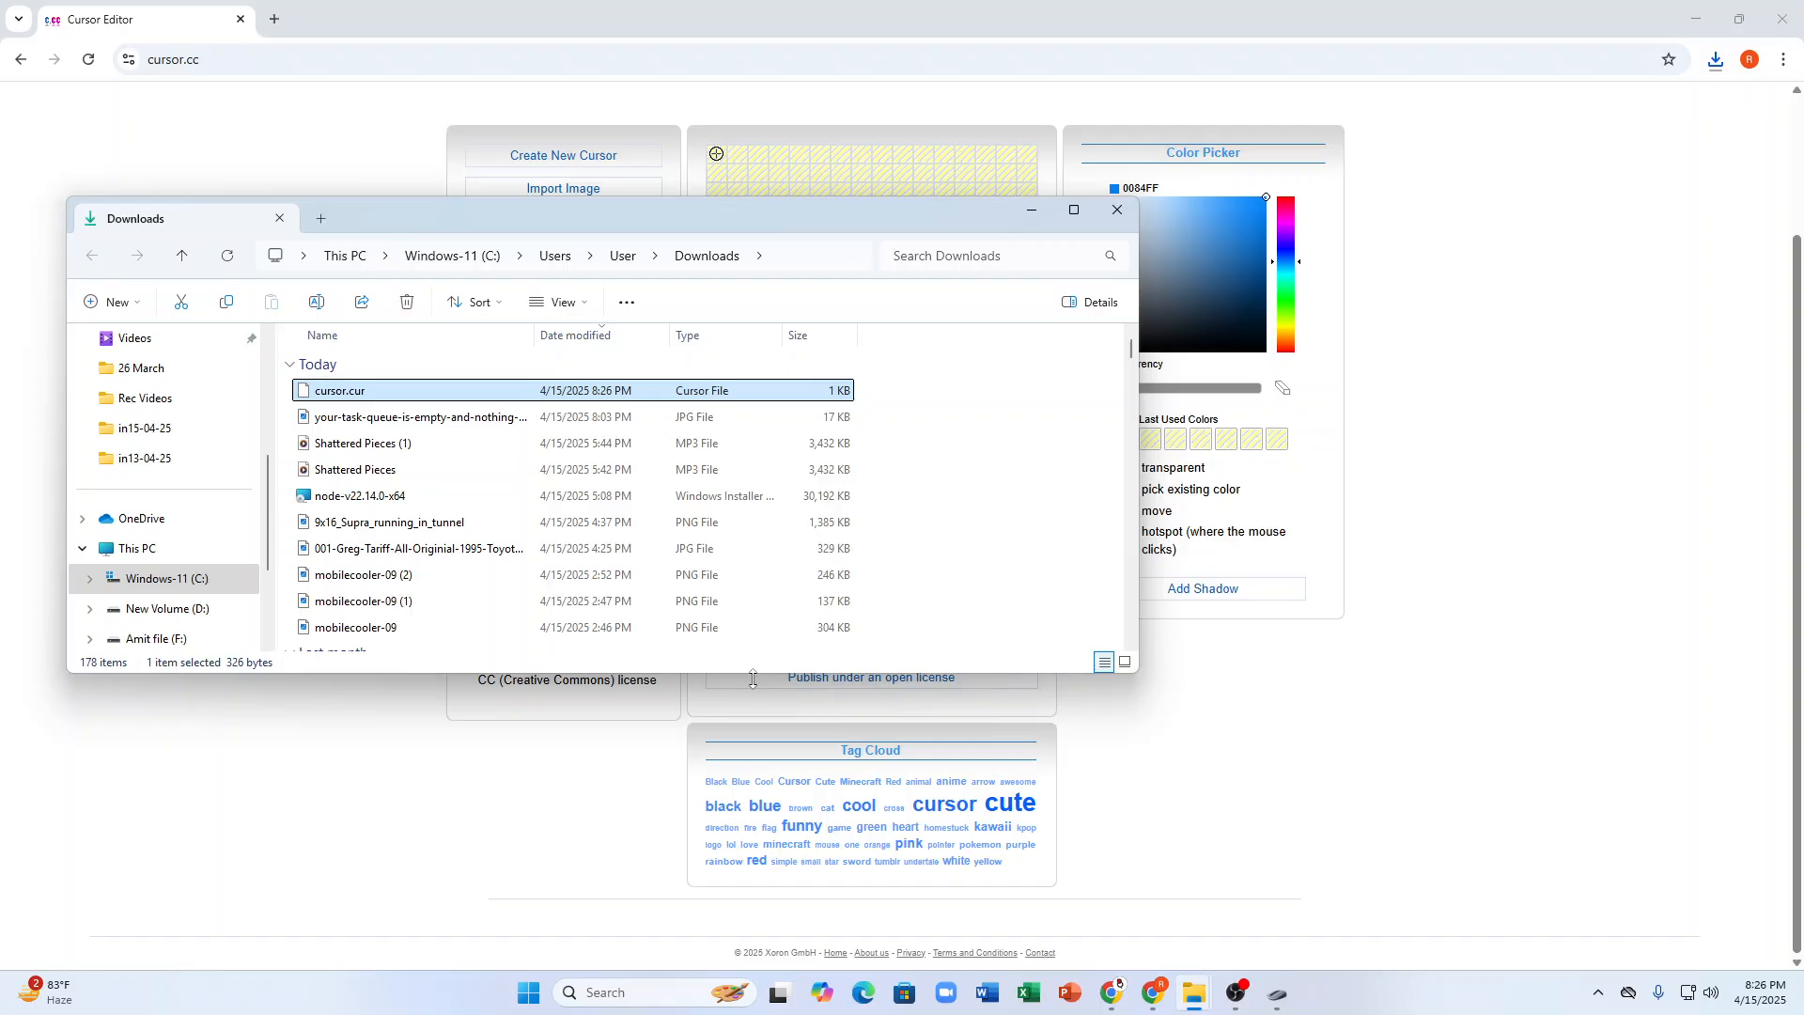
{"action": "left_click_drag", "start_coordinate": [753, 679], "coordinate": [752, 866]}
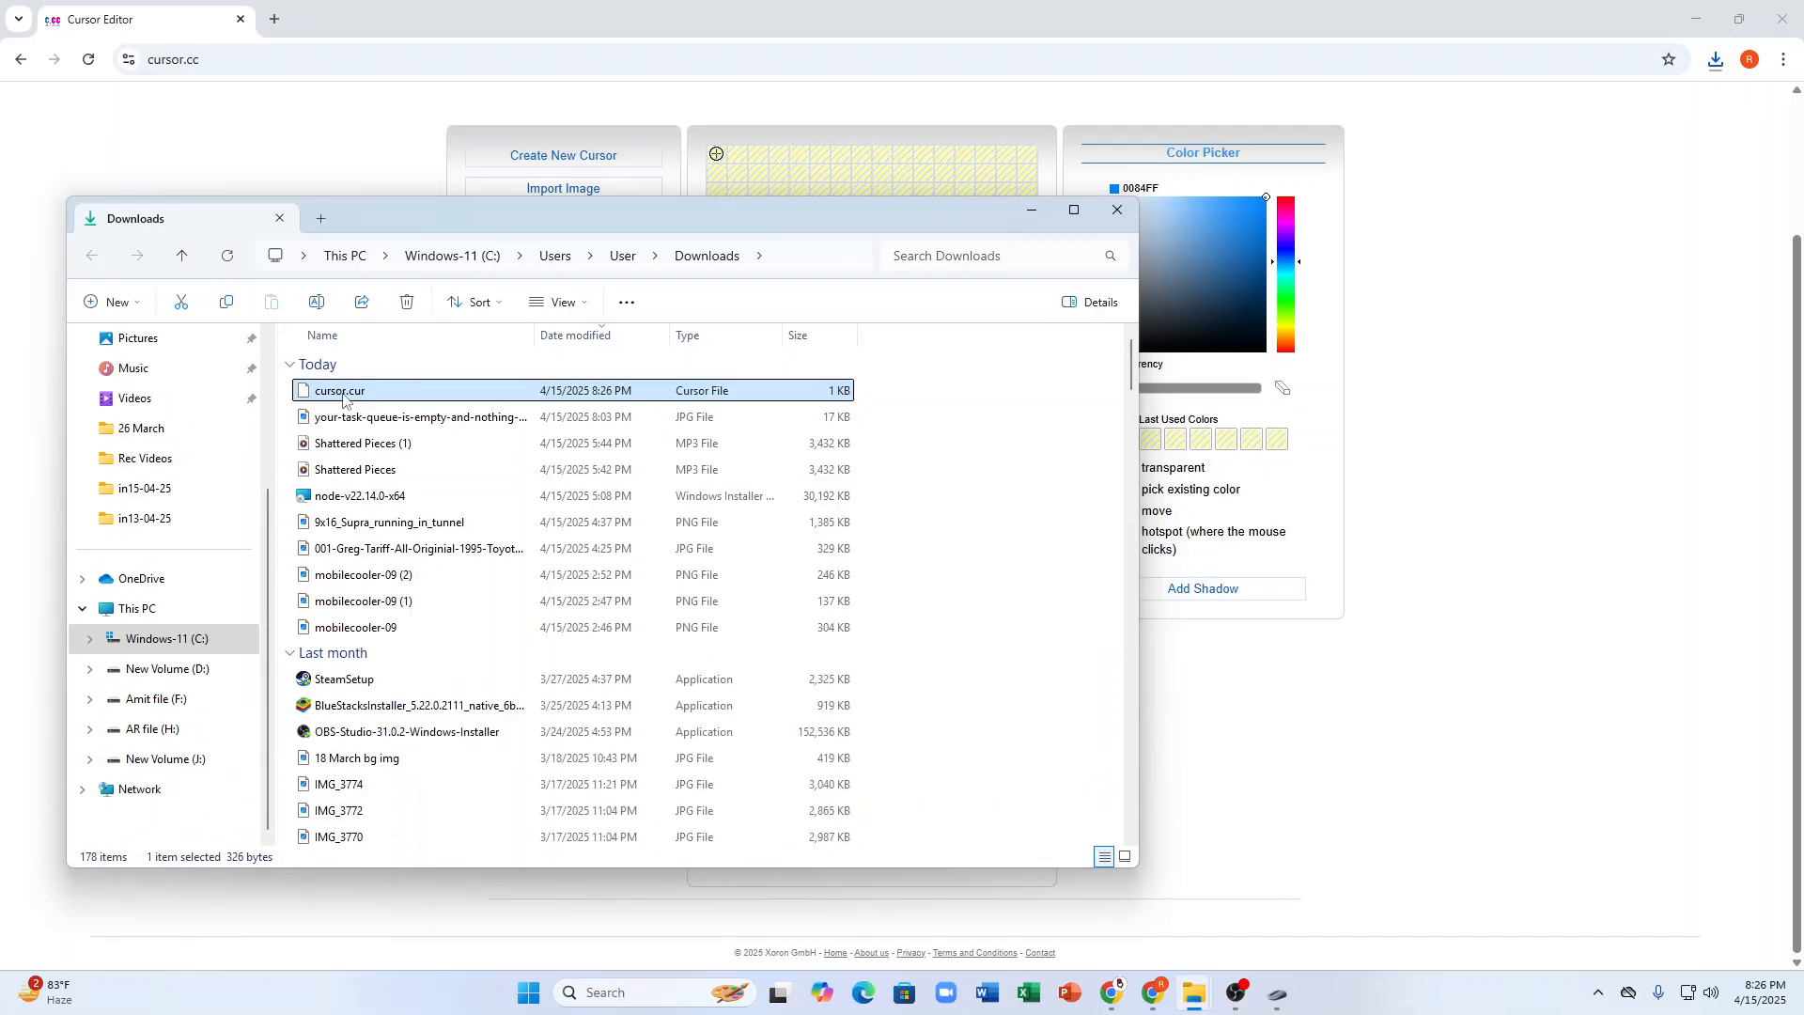
{"action": "key", "text": "F2"}
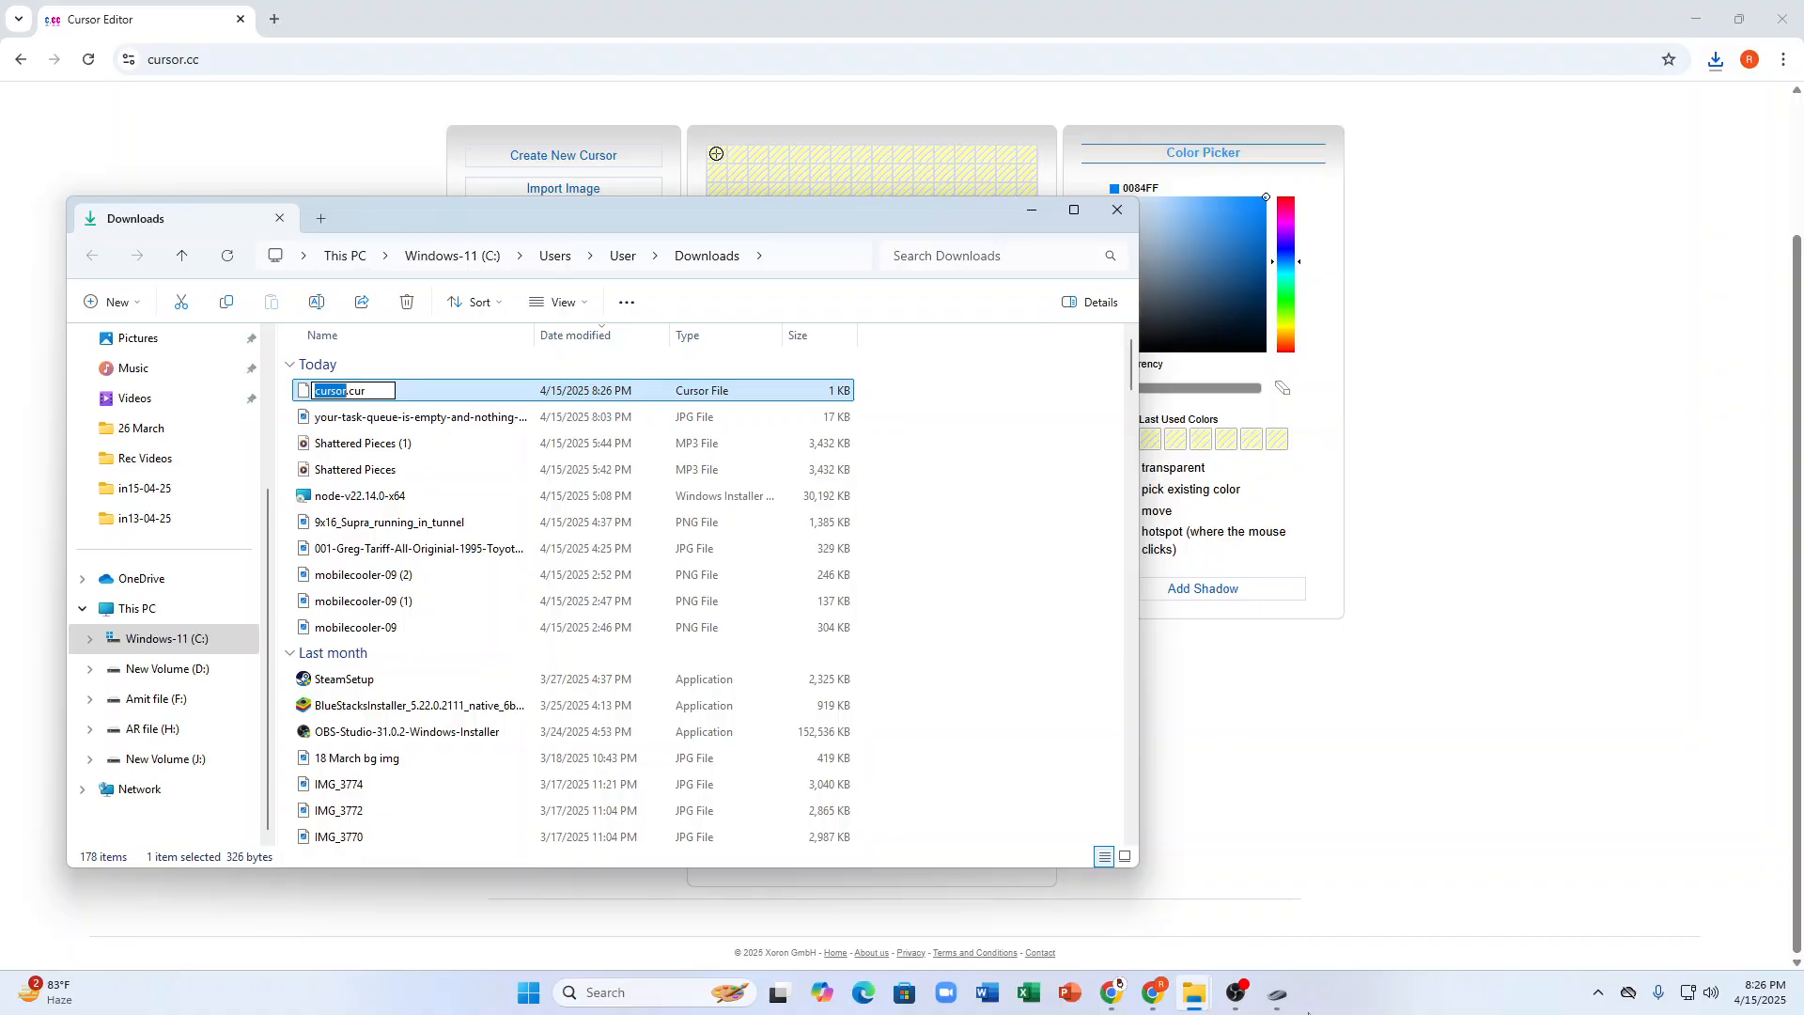
Place Mouse Properties beside the Downloads window and select the Normal Select pointer for customizing.
{"action": "left_click", "coordinate": [1287, 1009]}
{"action": "left_click_drag", "start_coordinate": [433, 252], "coordinate": [1365, 277]}
{"action": "left_click", "coordinate": [1234, 297]}
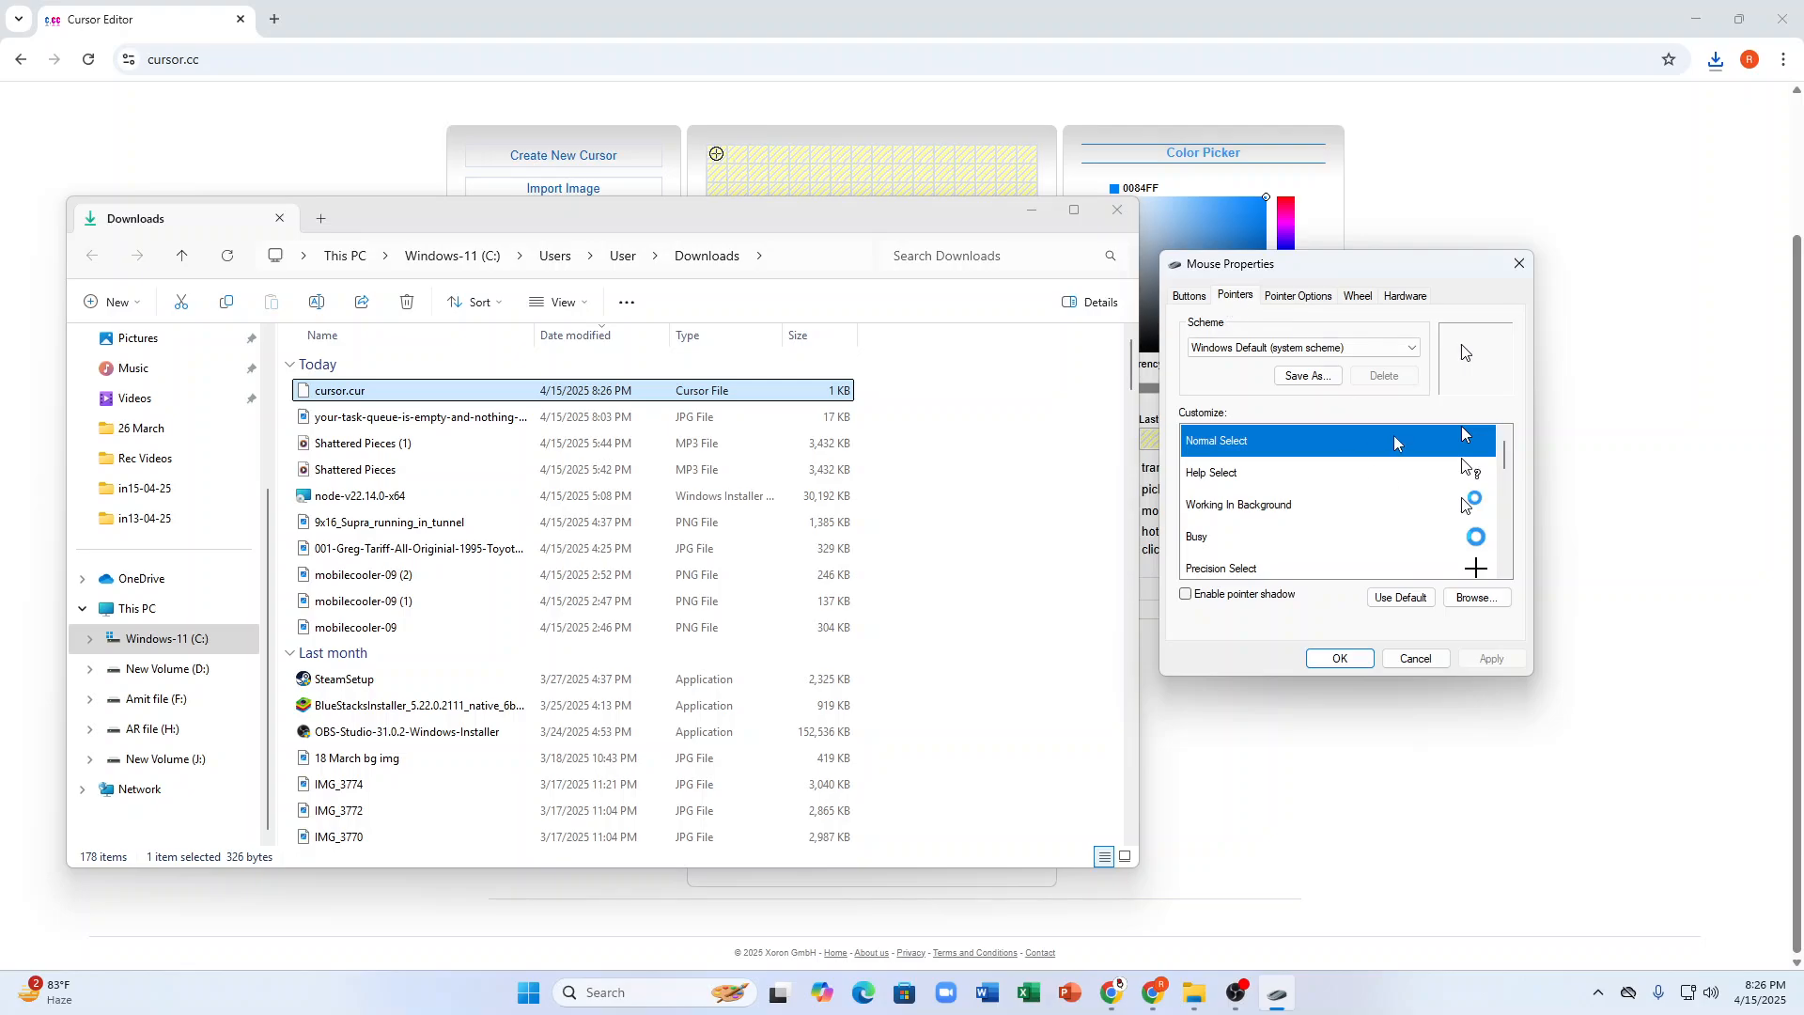
{"action": "left_click", "coordinate": [1353, 348]}
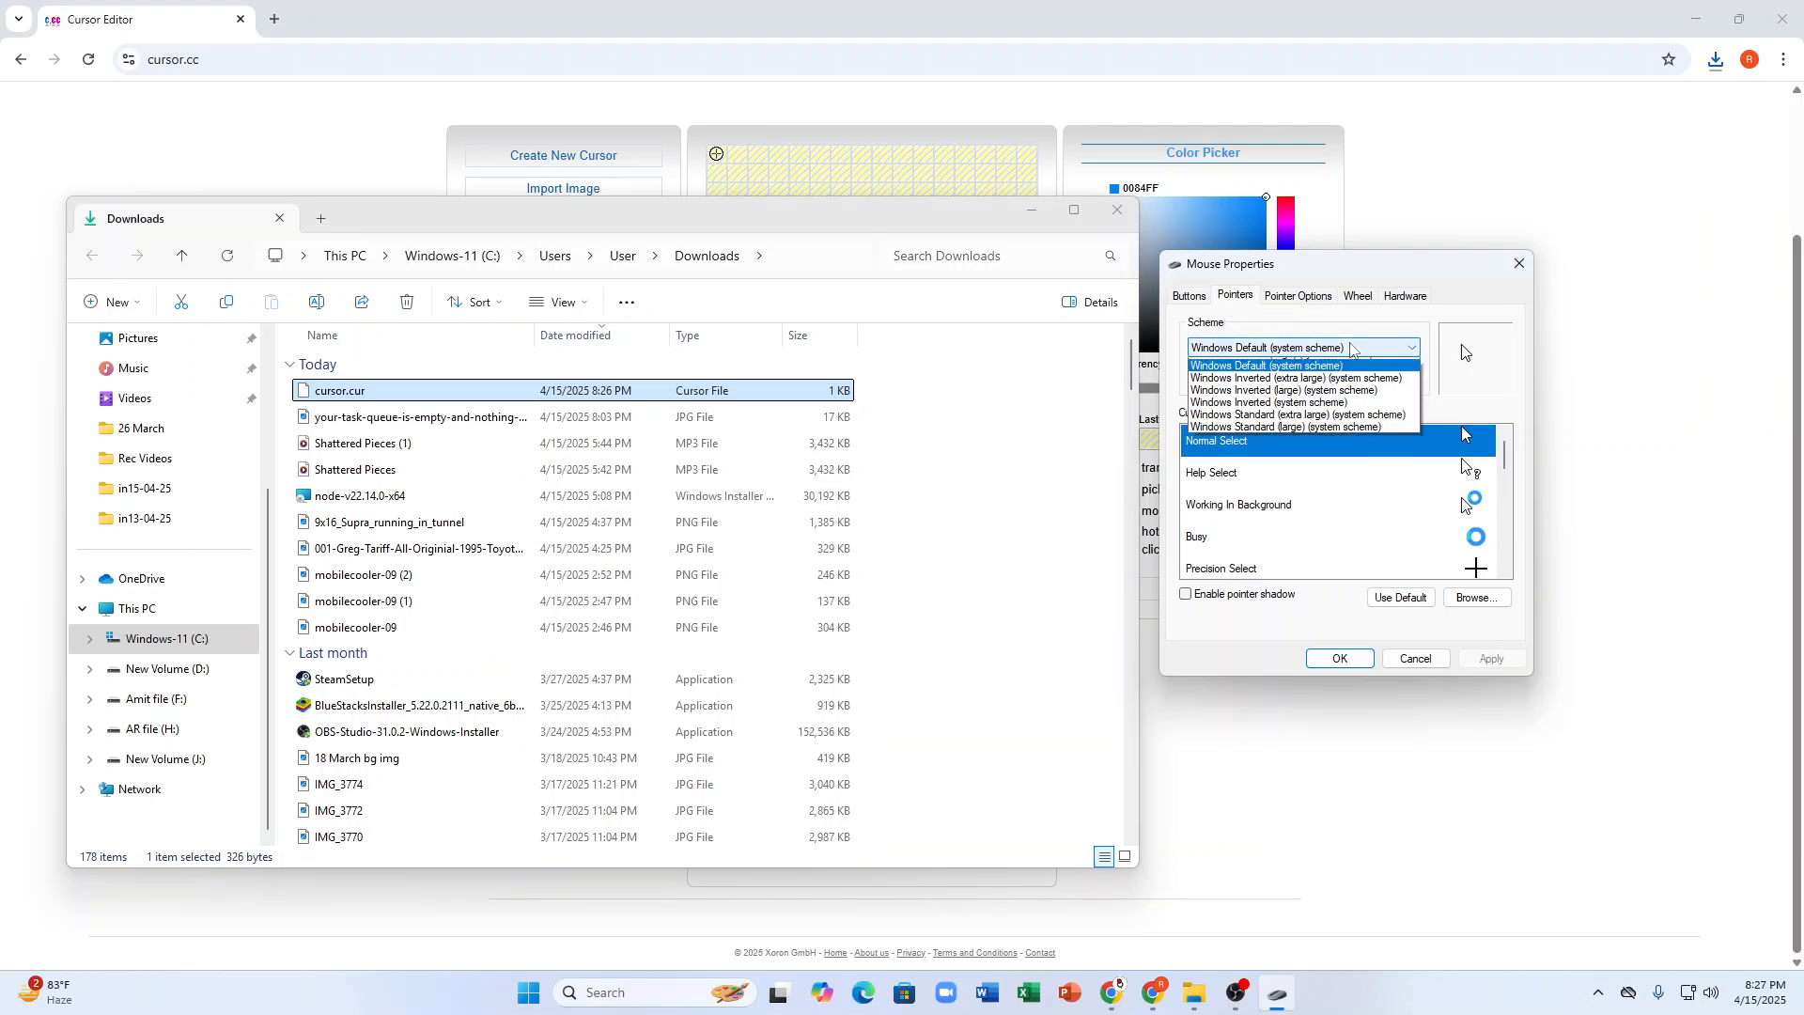
{"action": "left_click", "coordinate": [1353, 350]}
{"action": "left_click", "coordinate": [1285, 448]}
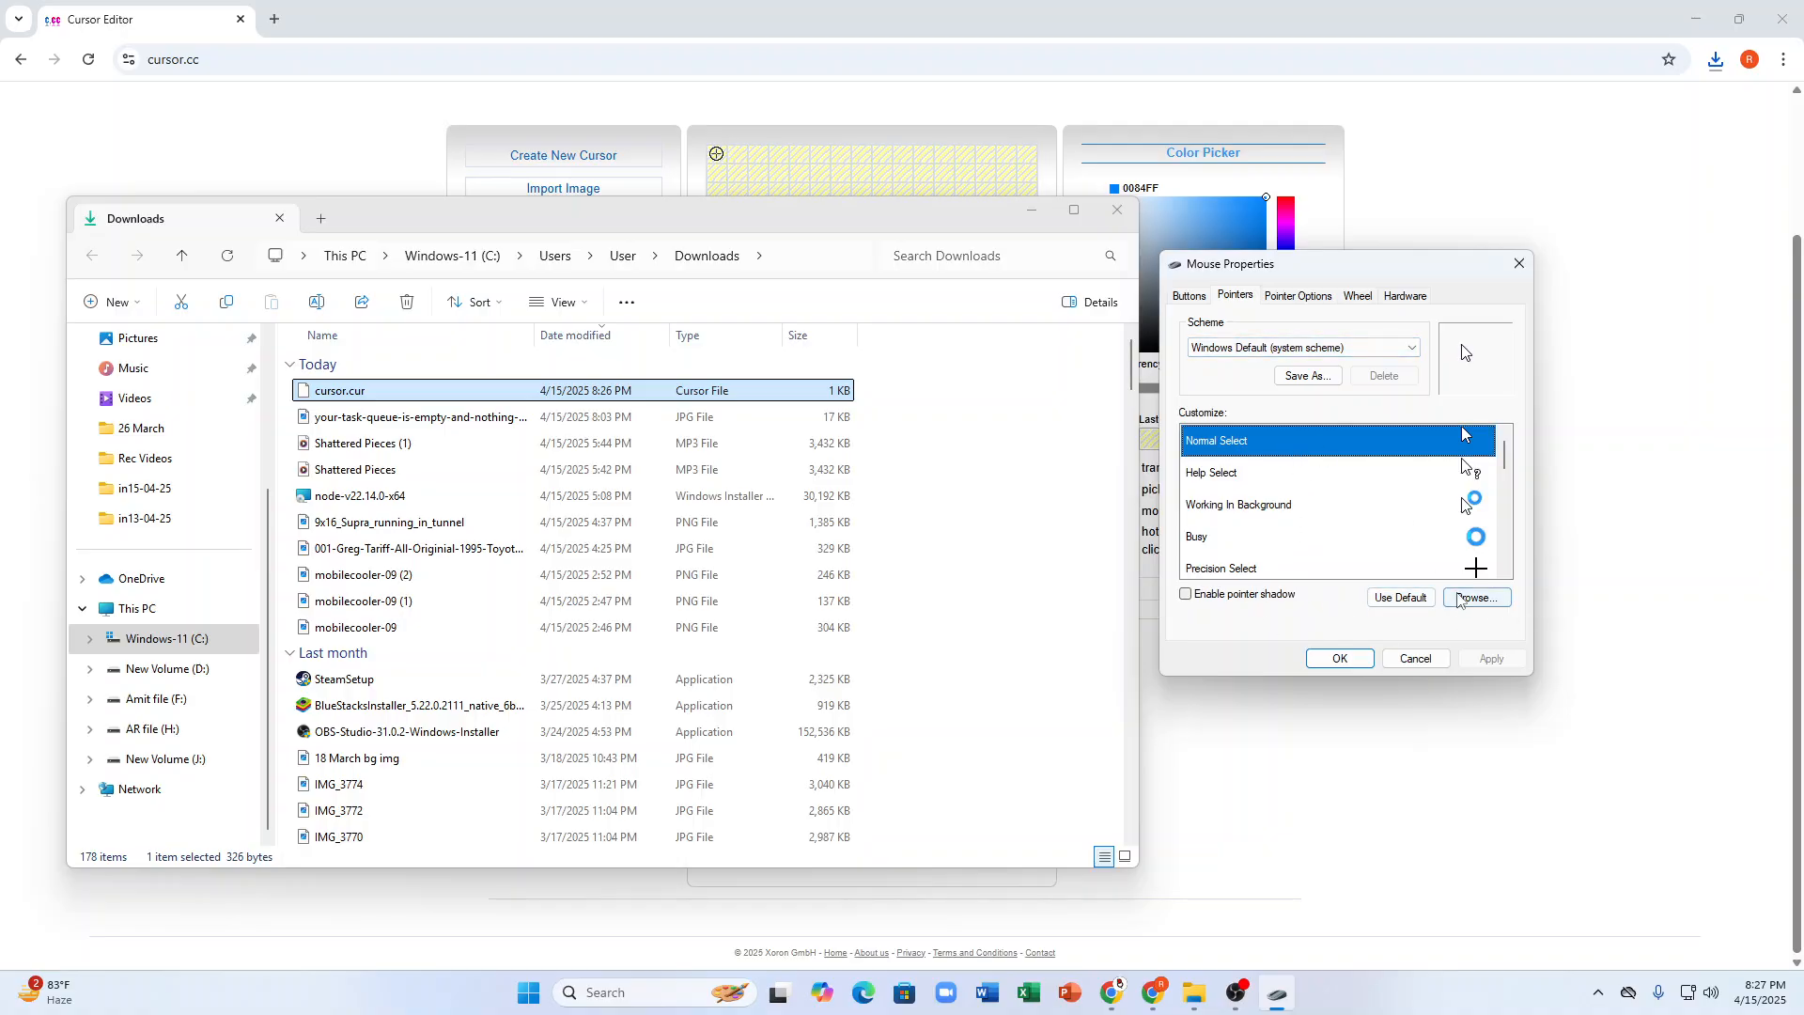
Browse for a pointer file, check the Windows and Windows-11 (C:) folder locations, and leave without choosing a file.
{"action": "left_click", "coordinate": [1458, 598]}
{"action": "left_click", "coordinate": [1430, 328]}
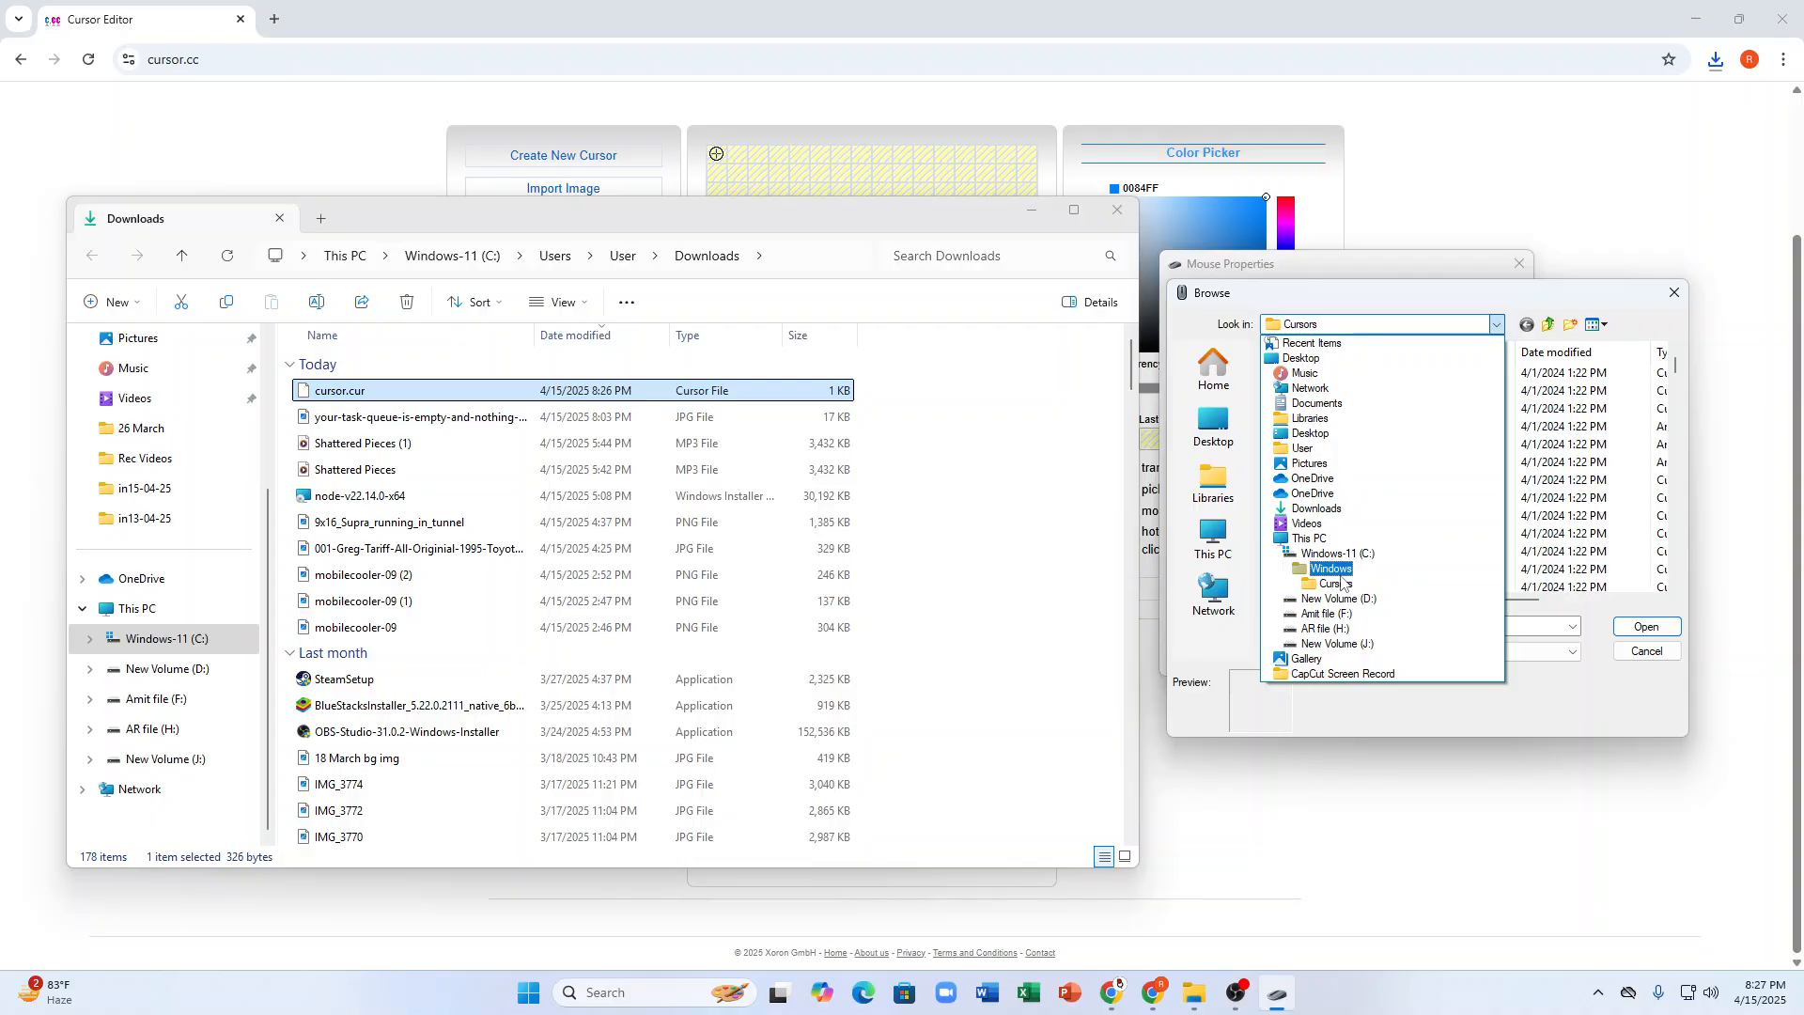
{"action": "left_click", "coordinate": [1496, 326]}
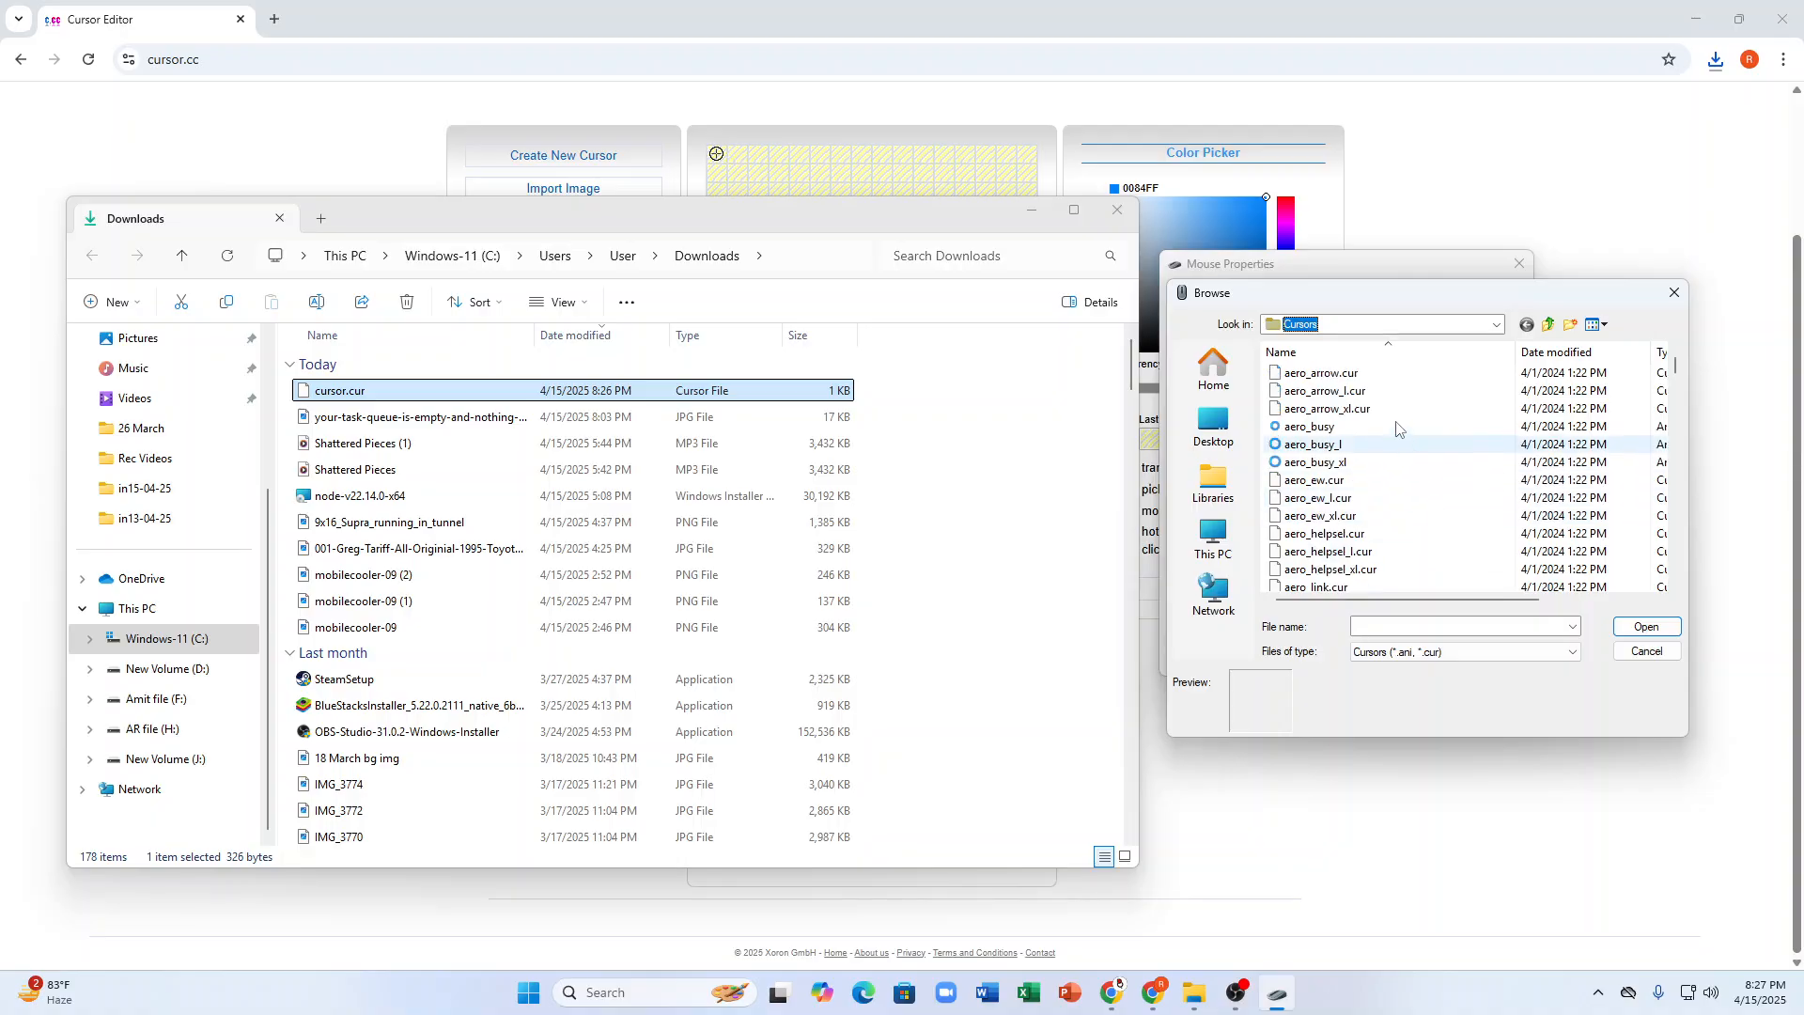
{"action": "left_click", "coordinate": [1496, 324]}
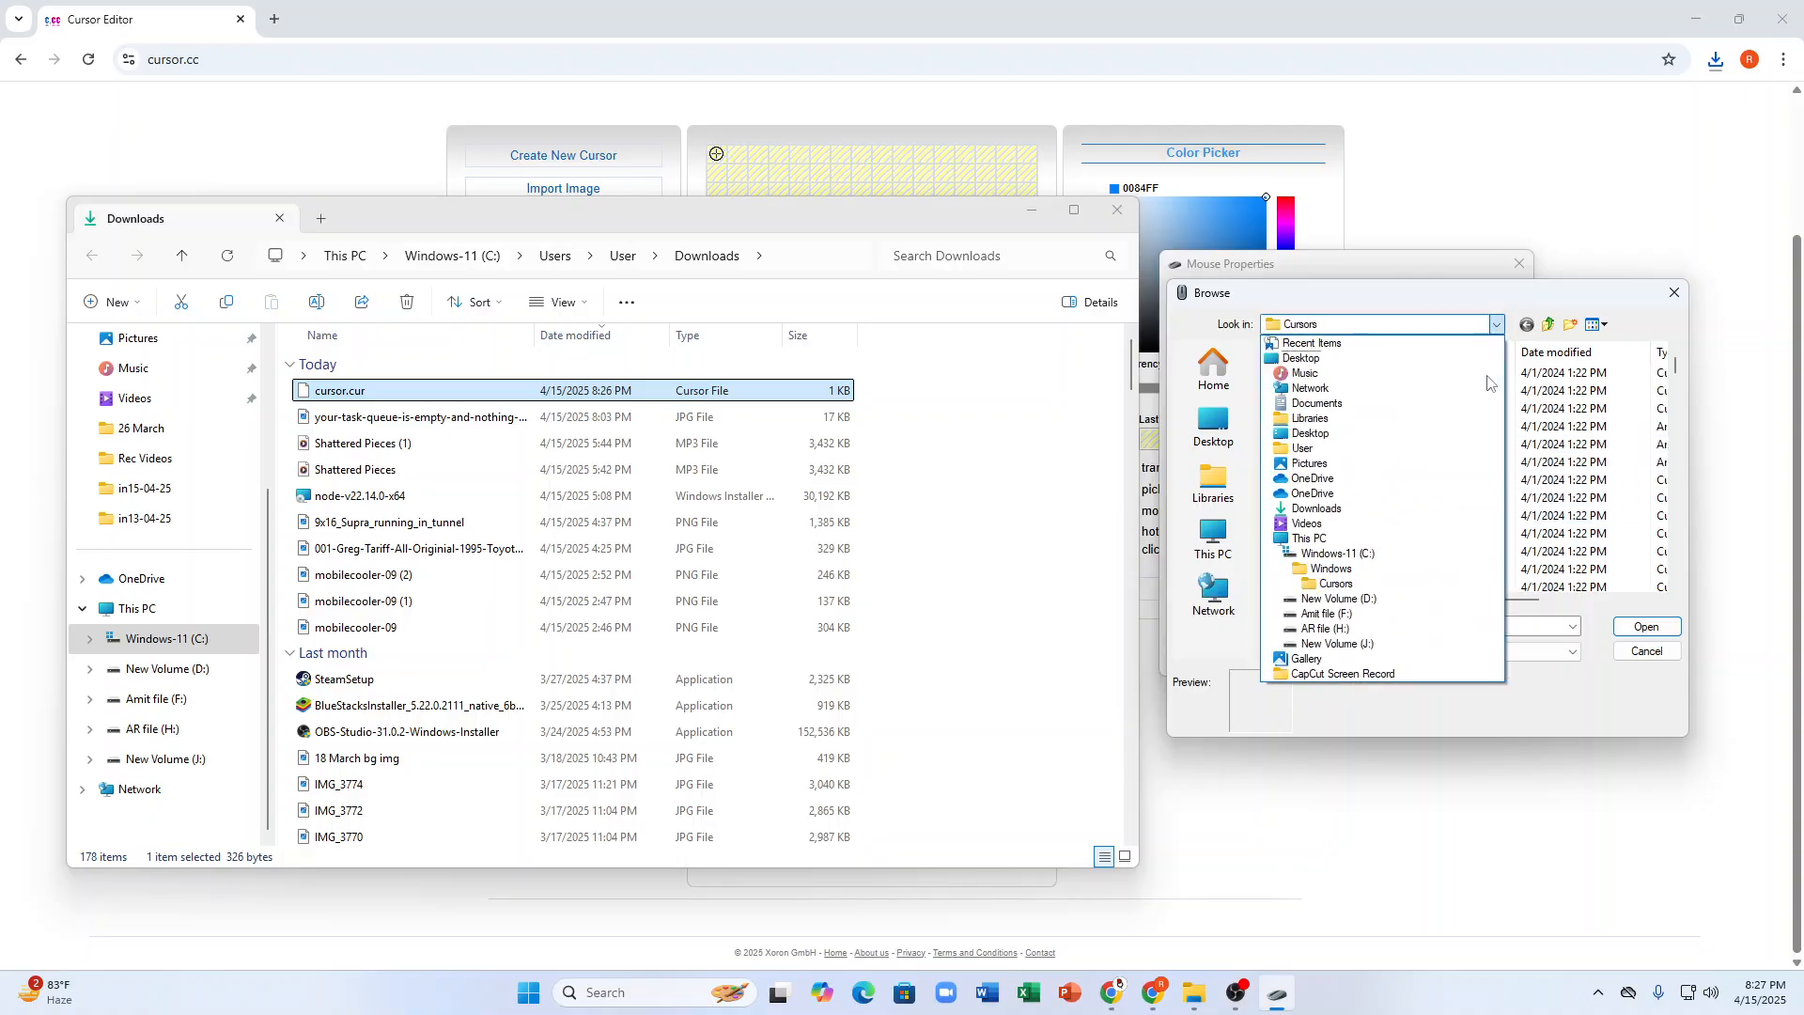
{"action": "left_click", "coordinate": [1369, 550]}
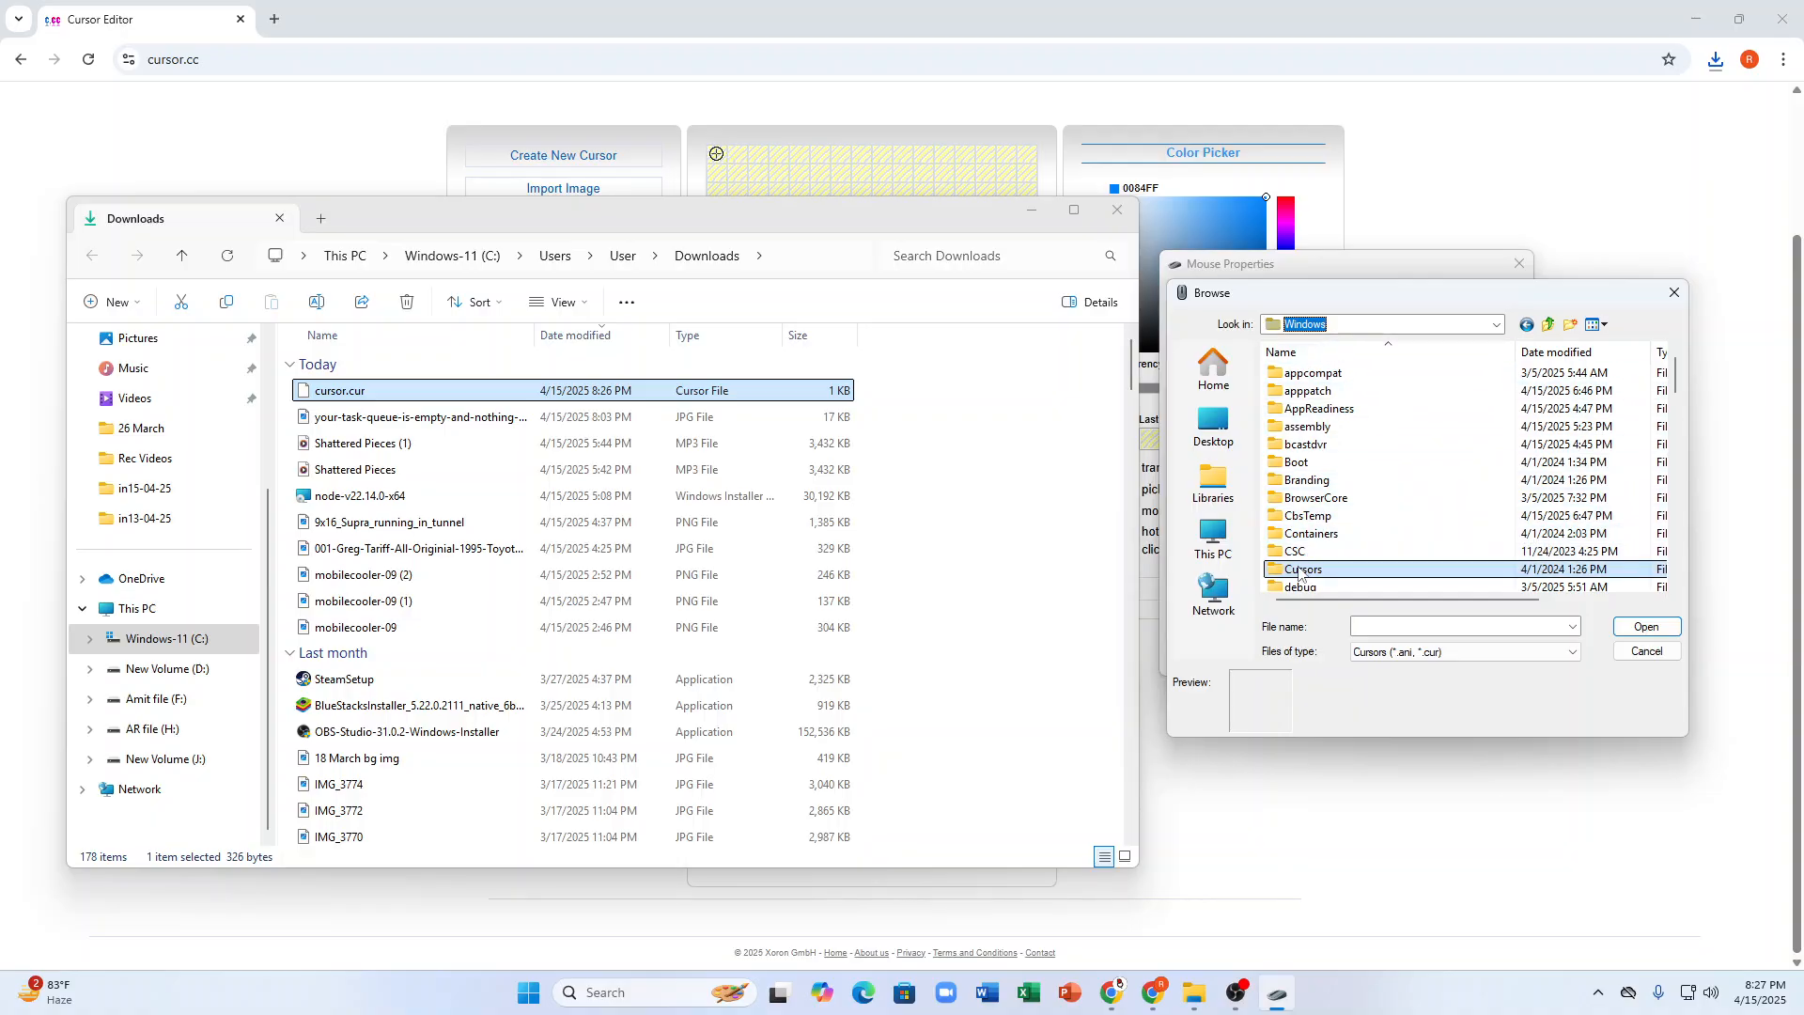
{"action": "left_click", "coordinate": [1470, 324]}
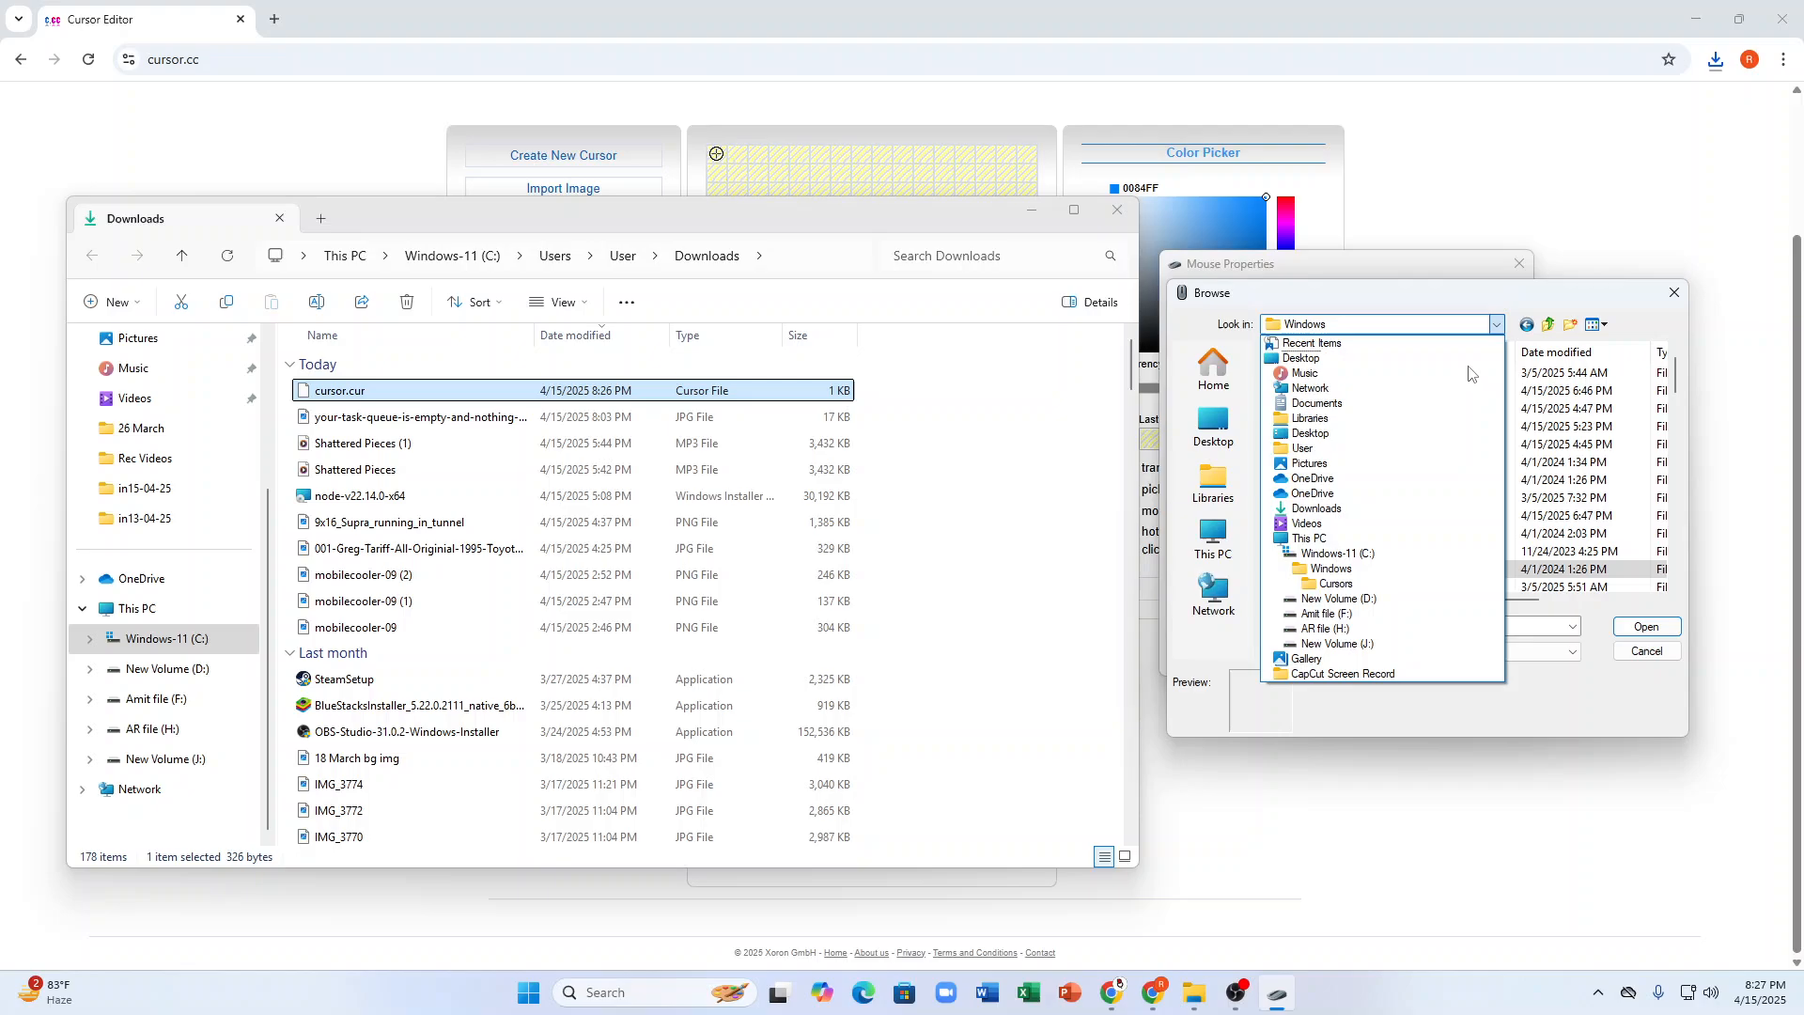
{"action": "left_click", "coordinate": [1336, 553]}
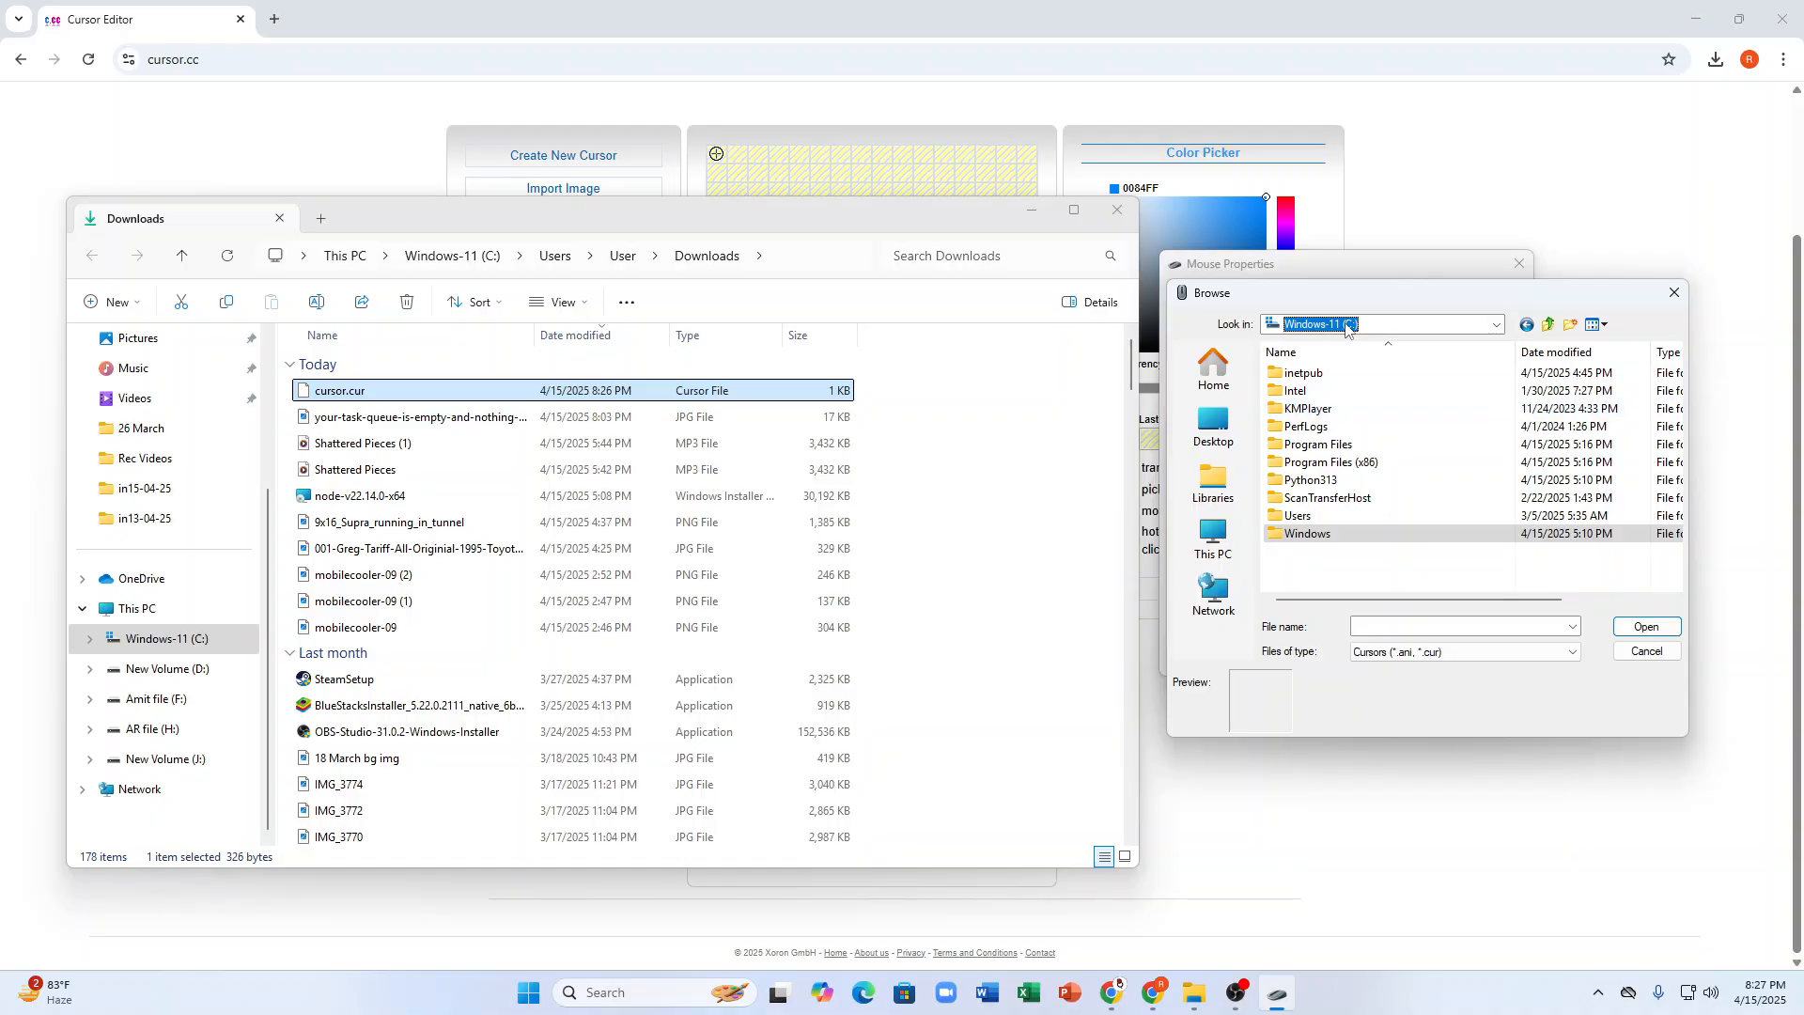
{"action": "left_click", "coordinate": [1289, 536]}
{"action": "left_click", "coordinate": [1646, 651]}
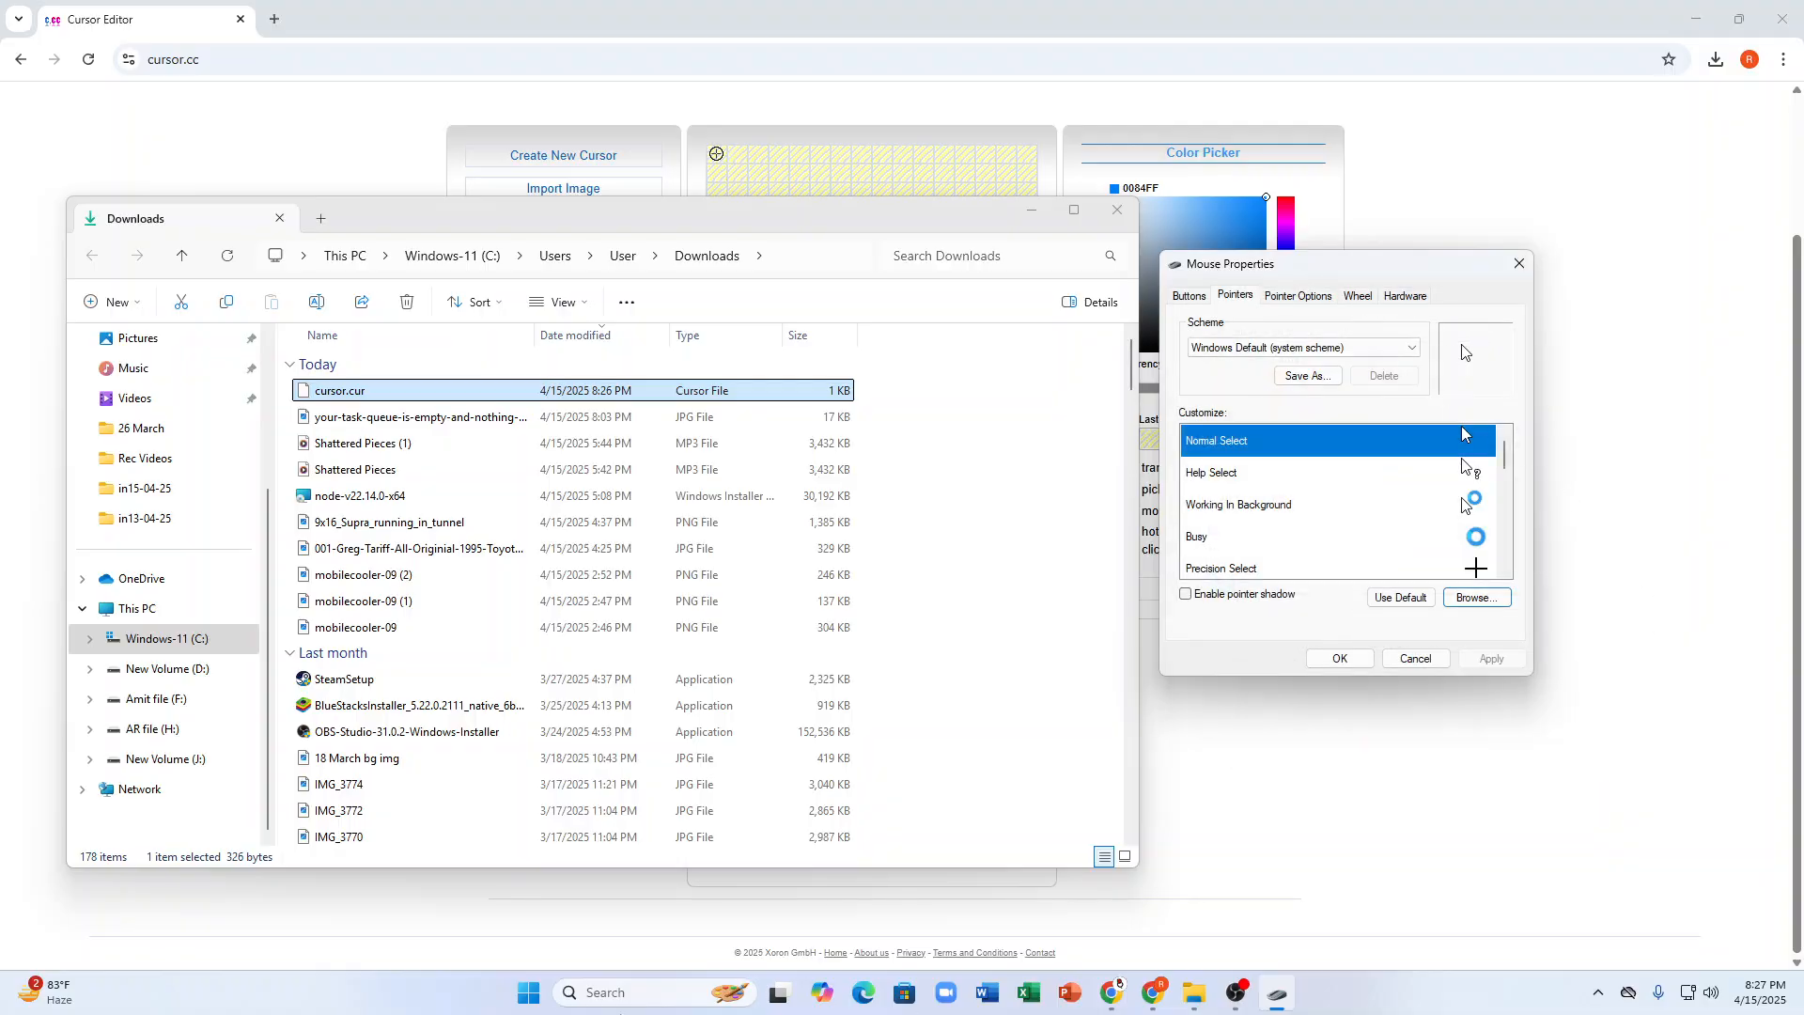
Bring up the bg img File Explorer window, then resize and place it beside the Downloads window.
{"action": "left_click", "coordinate": [1193, 993]}
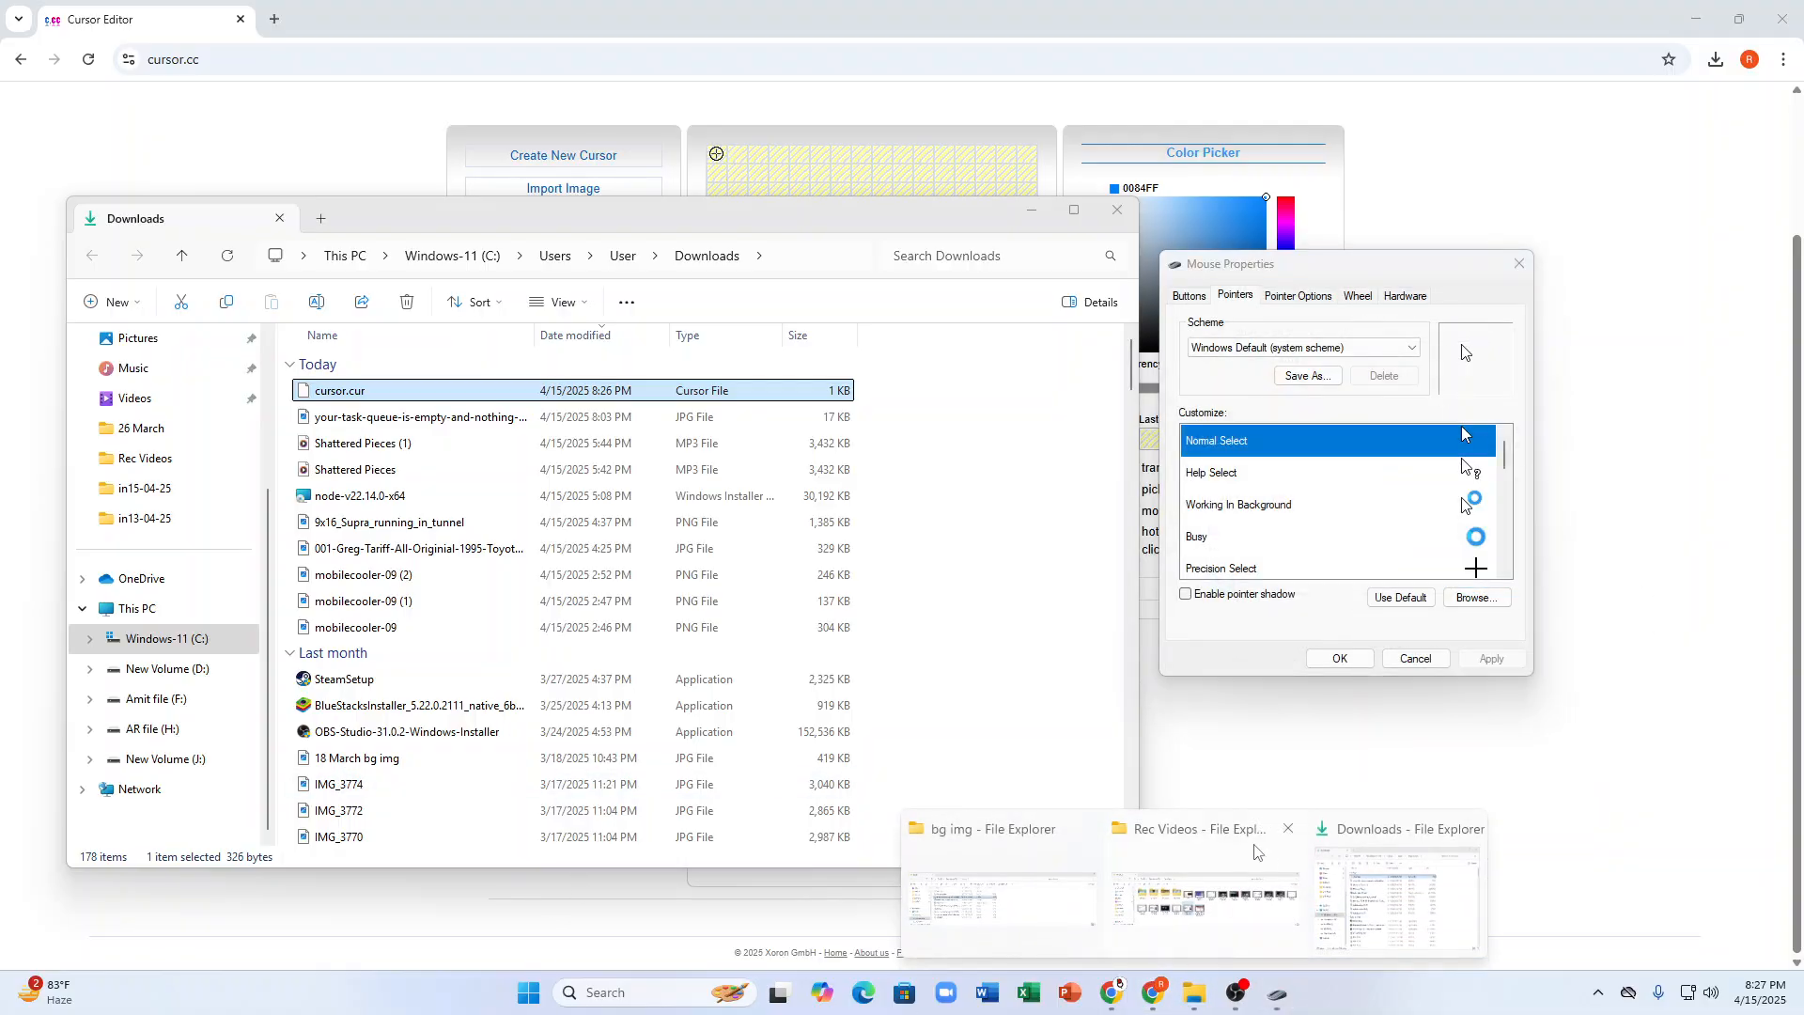
{"action": "left_click", "coordinate": [996, 894]}
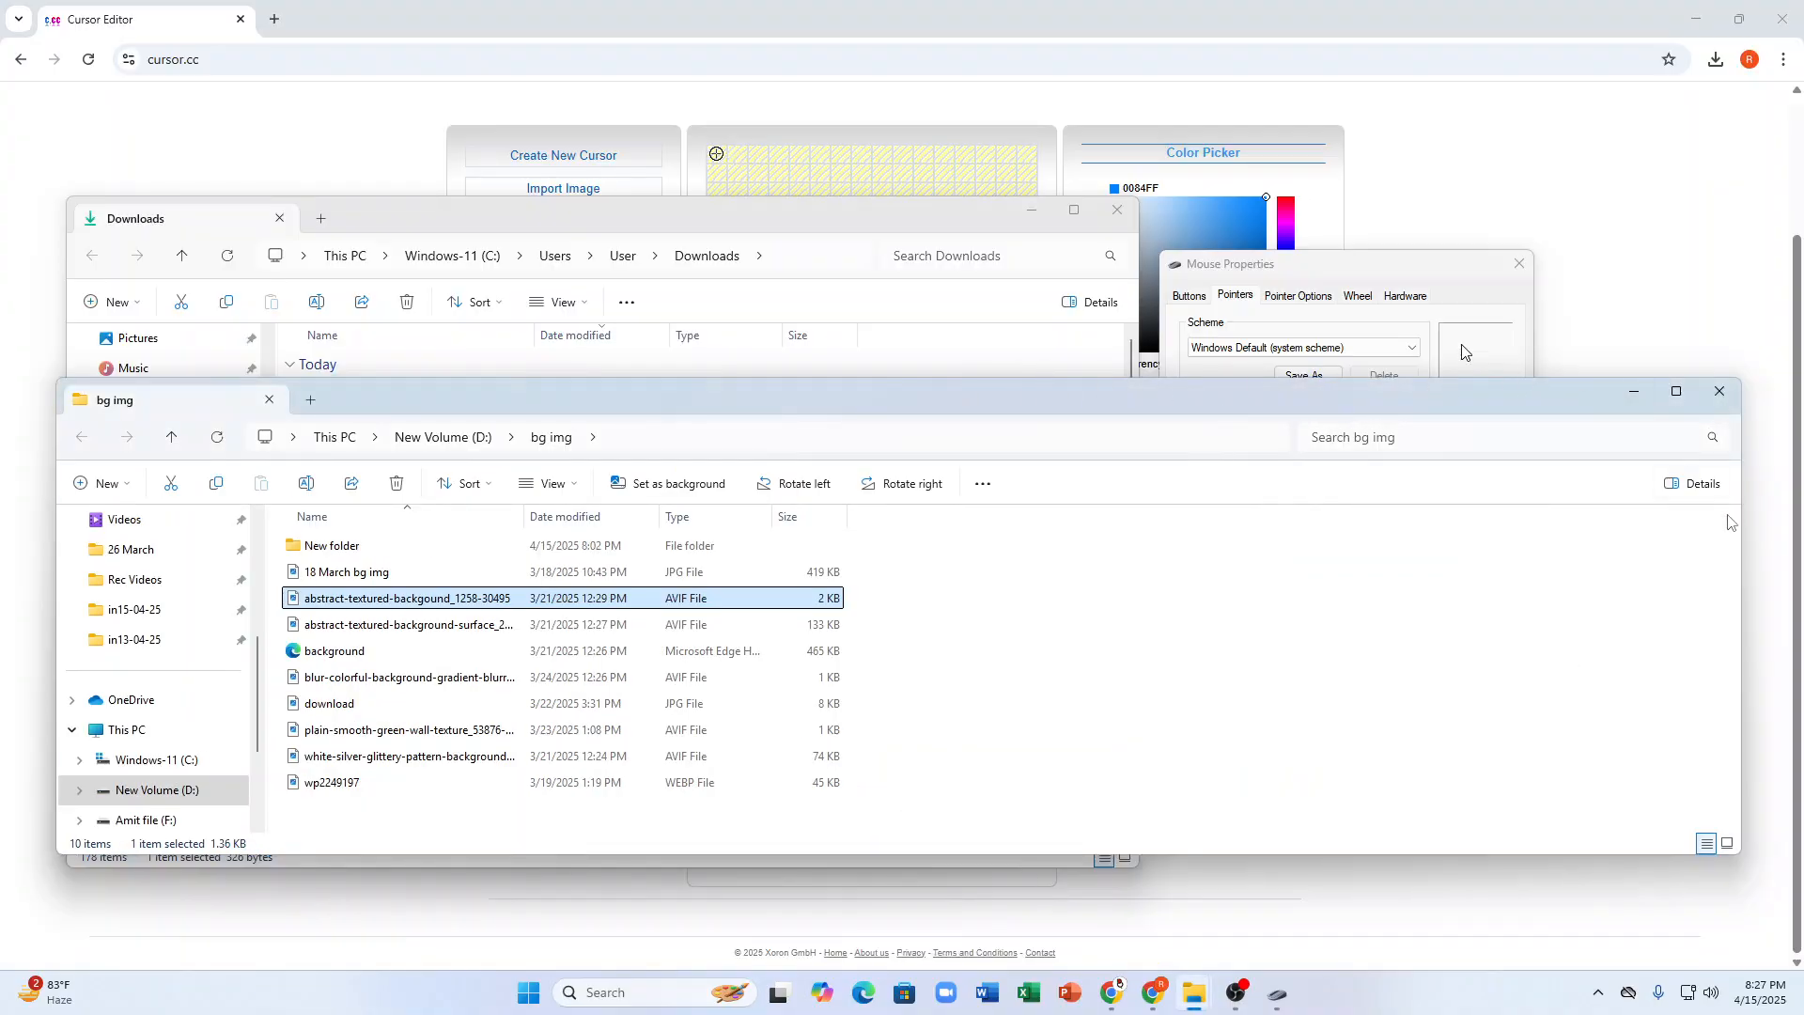
{"action": "left_click_drag", "start_coordinate": [1743, 535], "coordinate": [965, 535]}
{"action": "left_click_drag", "start_coordinate": [791, 406], "coordinate": [1652, 259]}
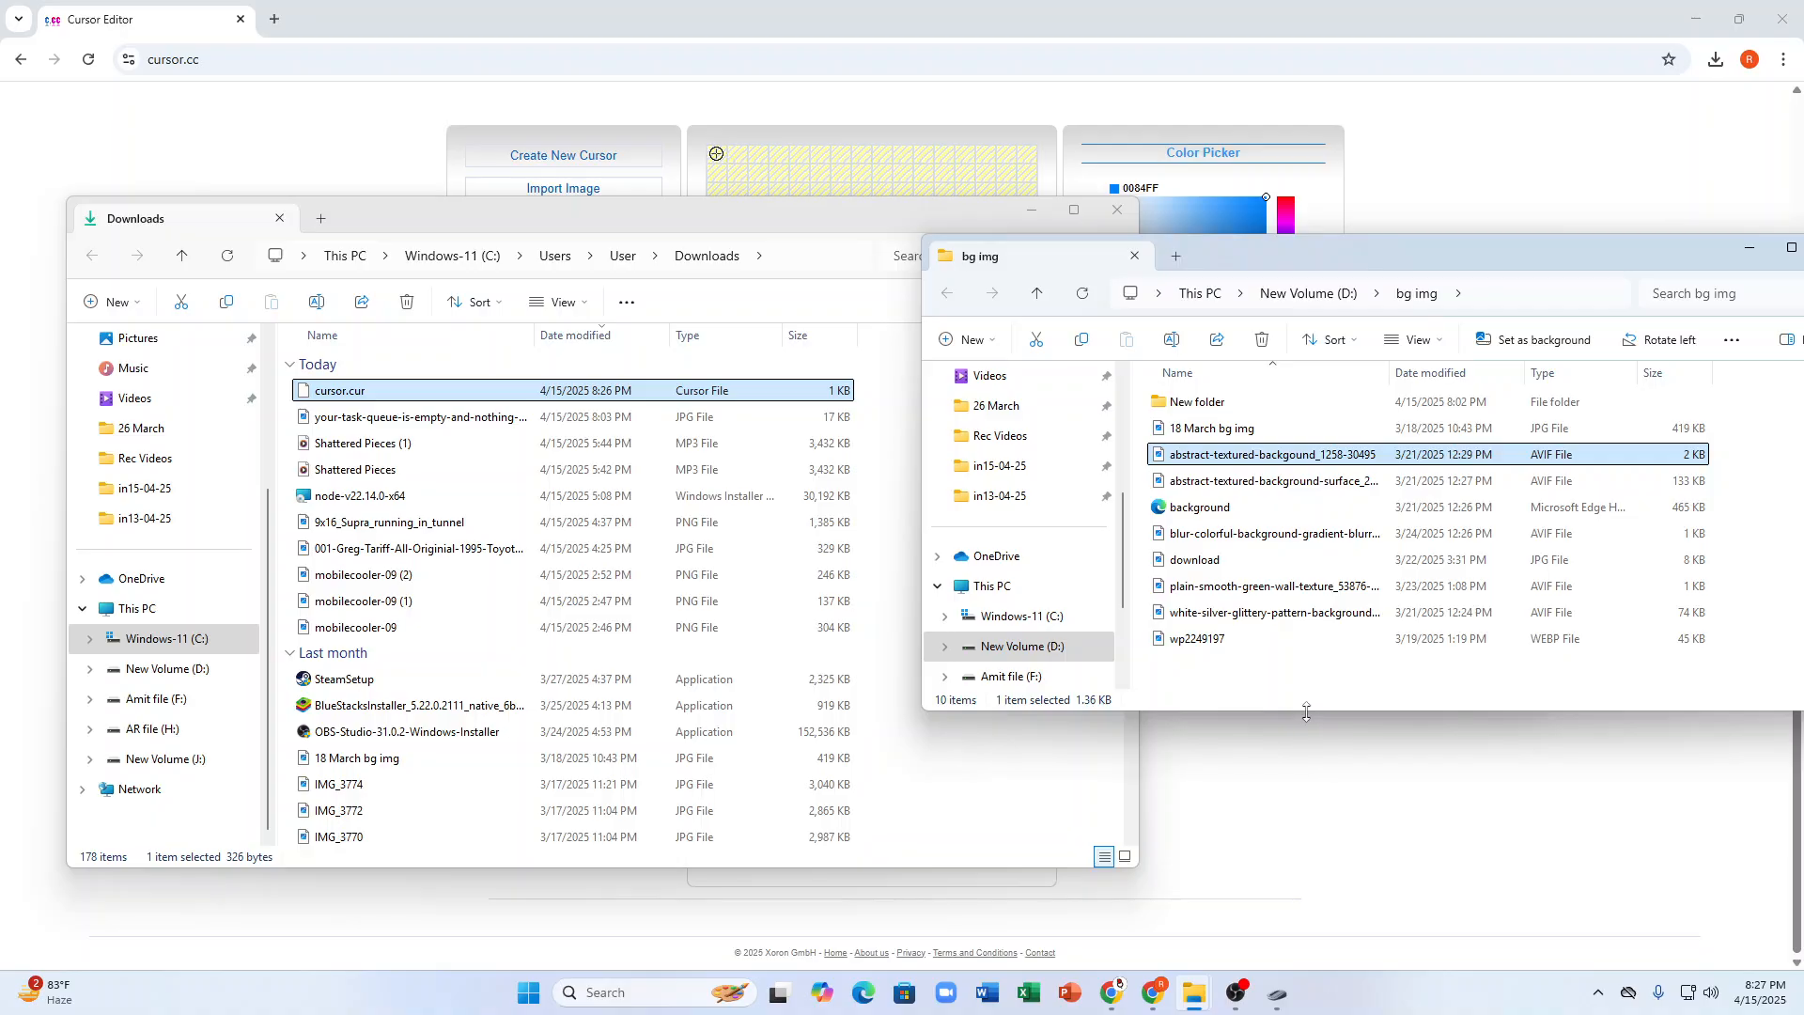
{"action": "left_click_drag", "start_coordinate": [1306, 712], "coordinate": [1306, 843]}
Open the Cursors folder inside Windows on the Windows-11 (C:) drive in the second File Explorer window.
{"action": "left_click", "coordinate": [1038, 737]}
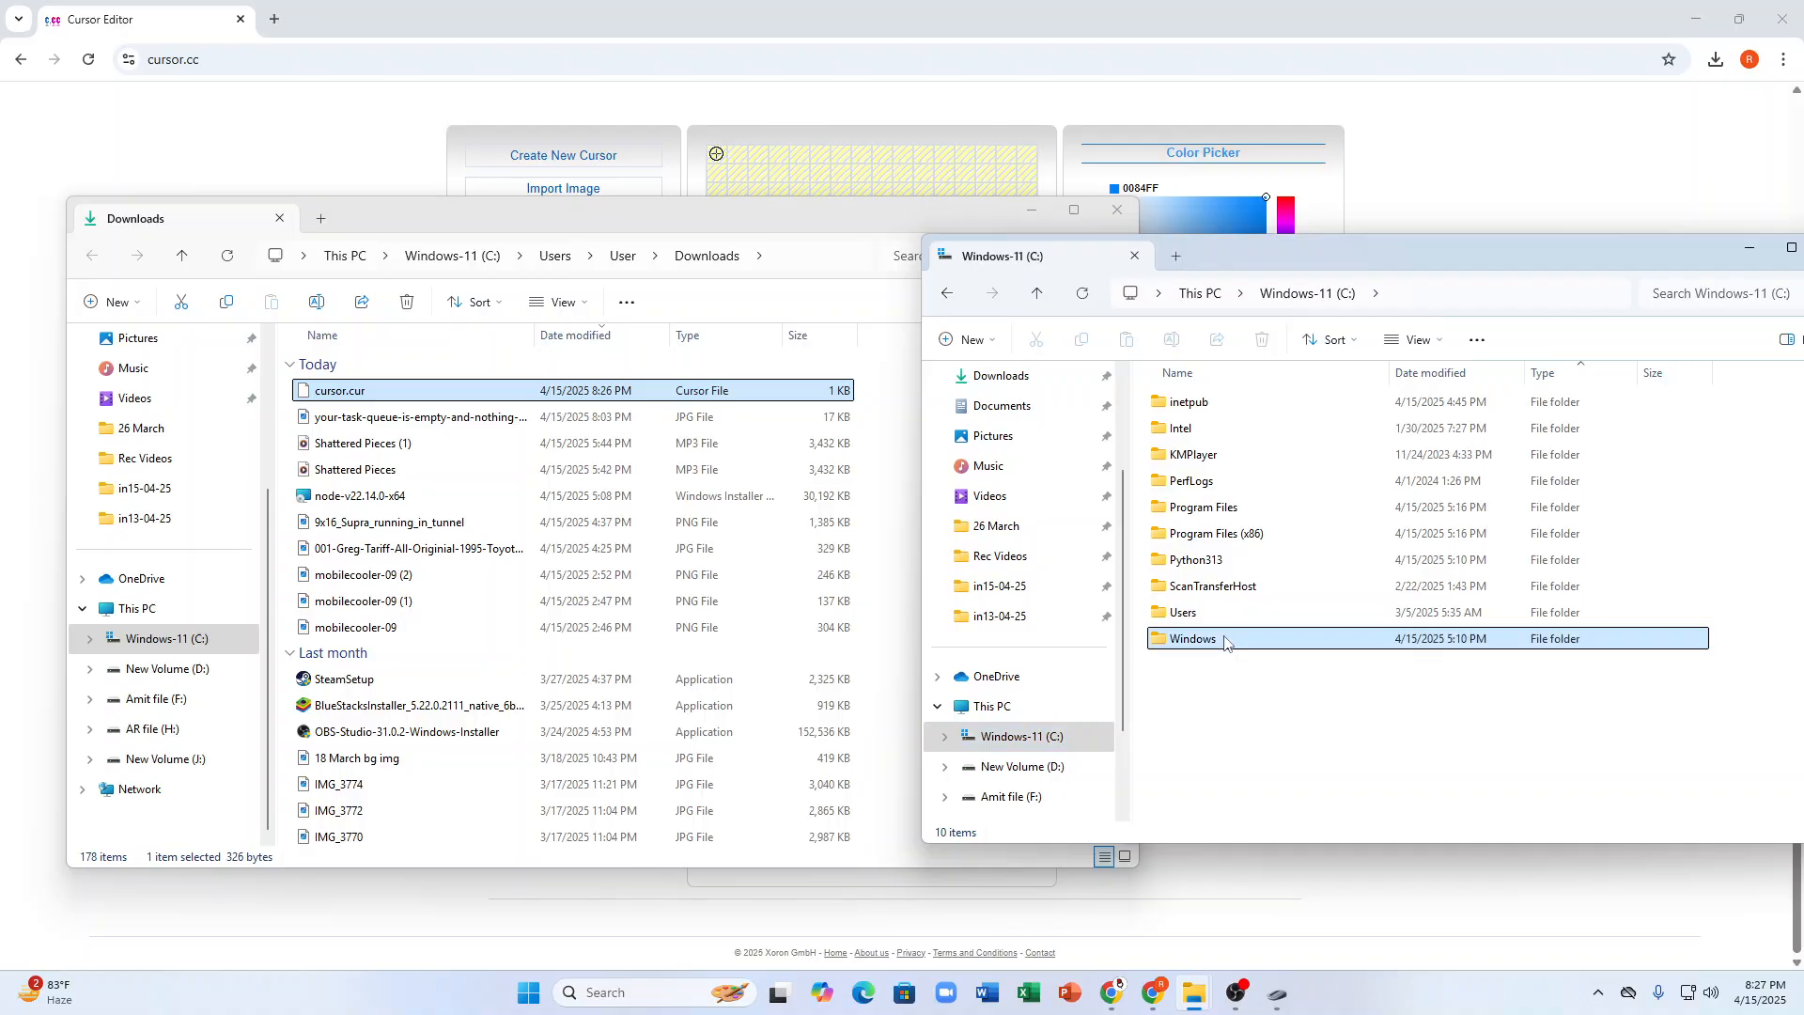
{"action": "left_click", "coordinate": [1226, 641]}
{"action": "double_click", "coordinate": [1223, 645]}
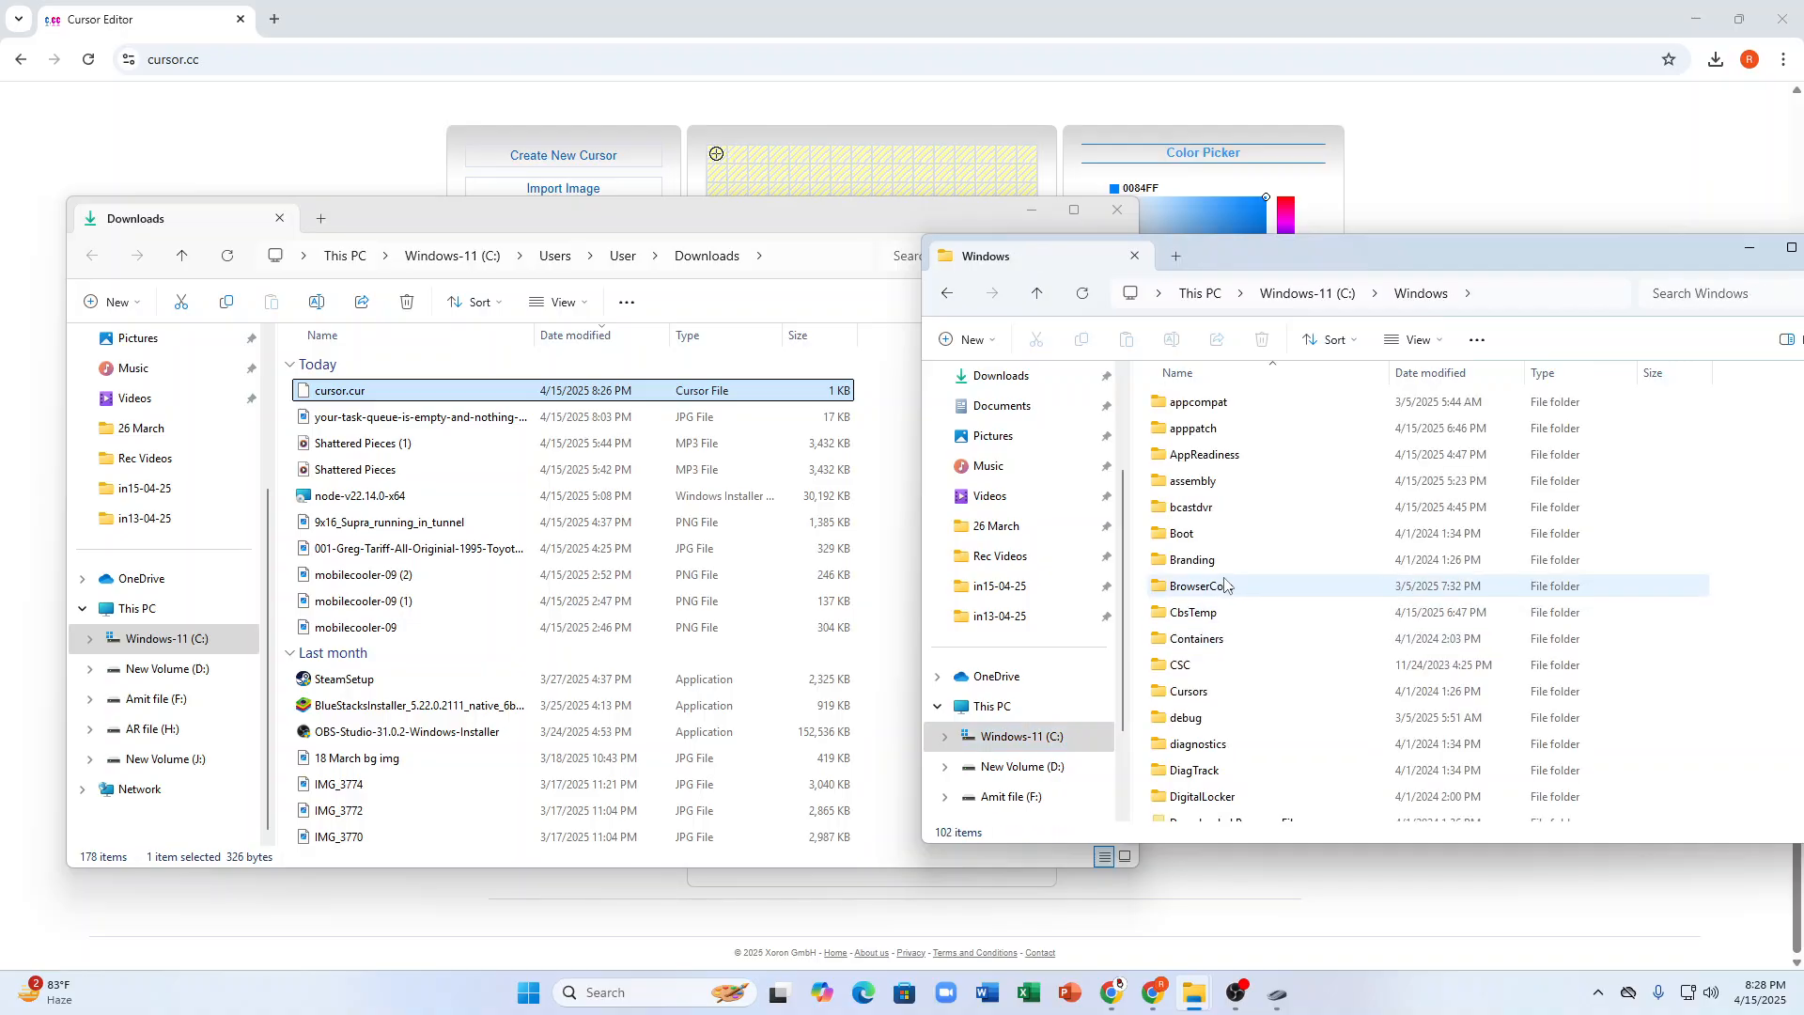
{"action": "double_click", "coordinate": [1191, 692]}
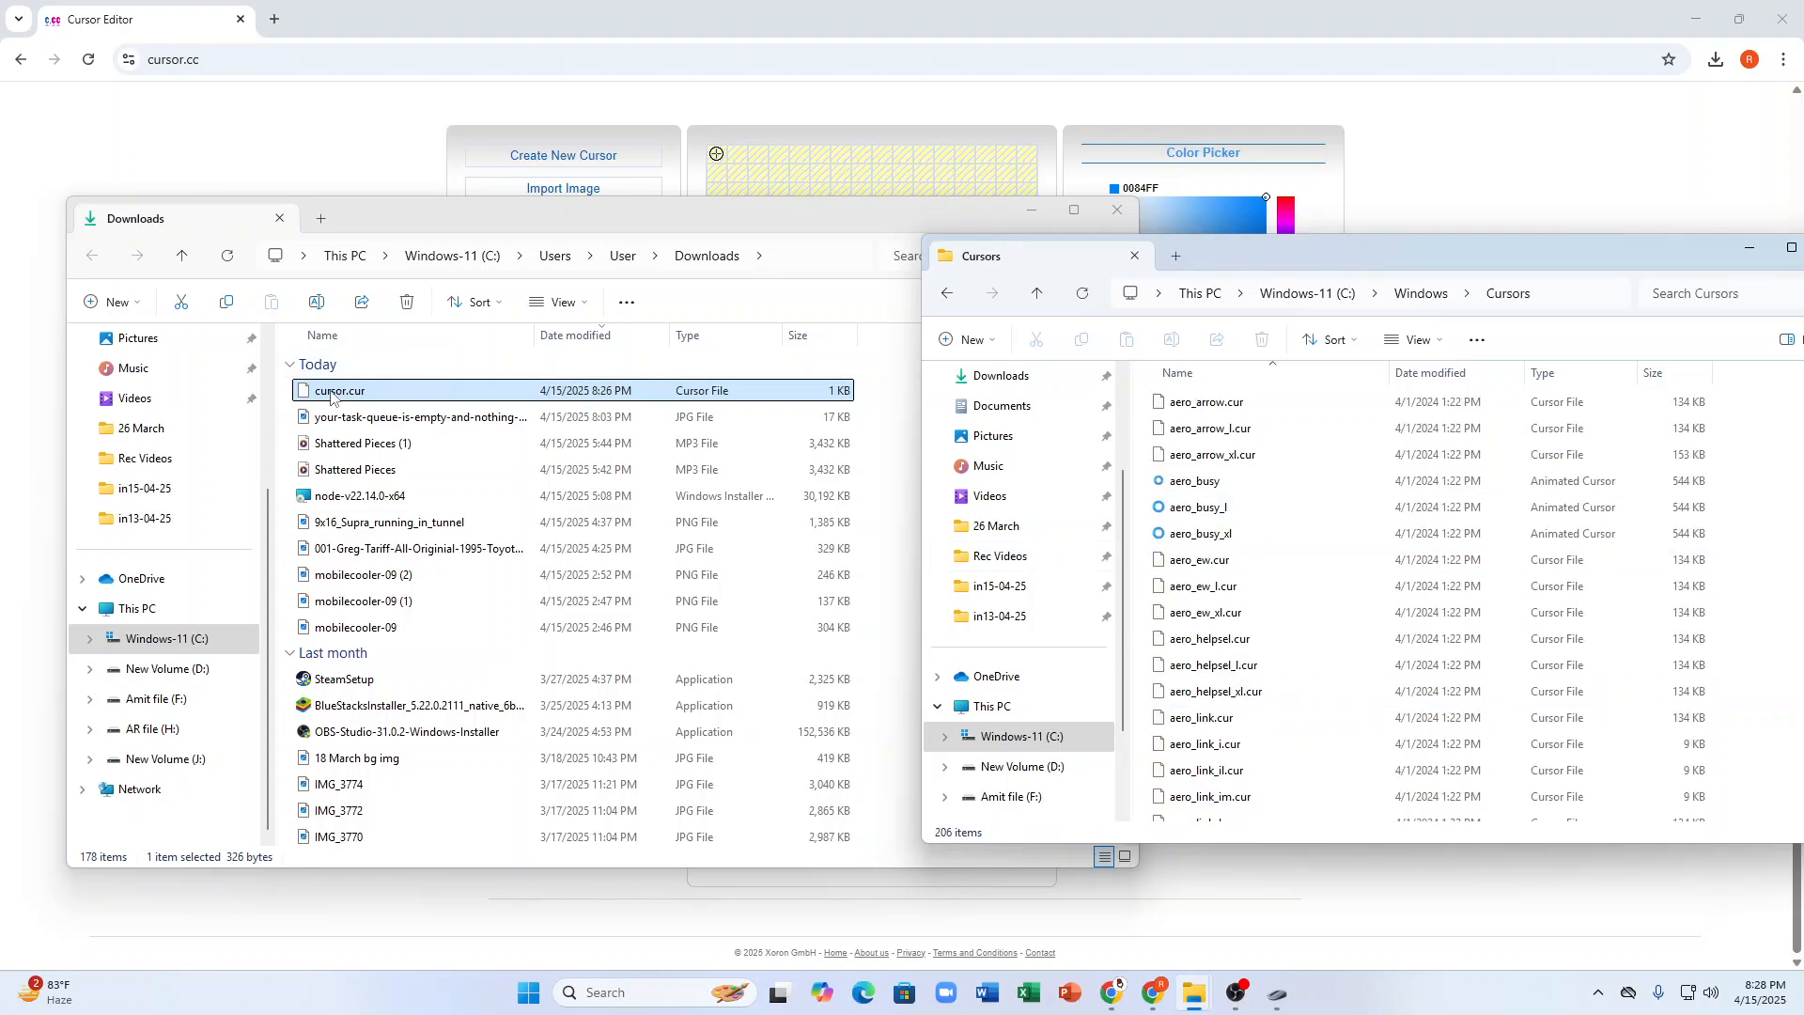
Rename cursor.cur in the Downloads folder to custom.cur.
{"action": "left_click_drag", "start_coordinate": [340, 394], "coordinate": [455, 390]}
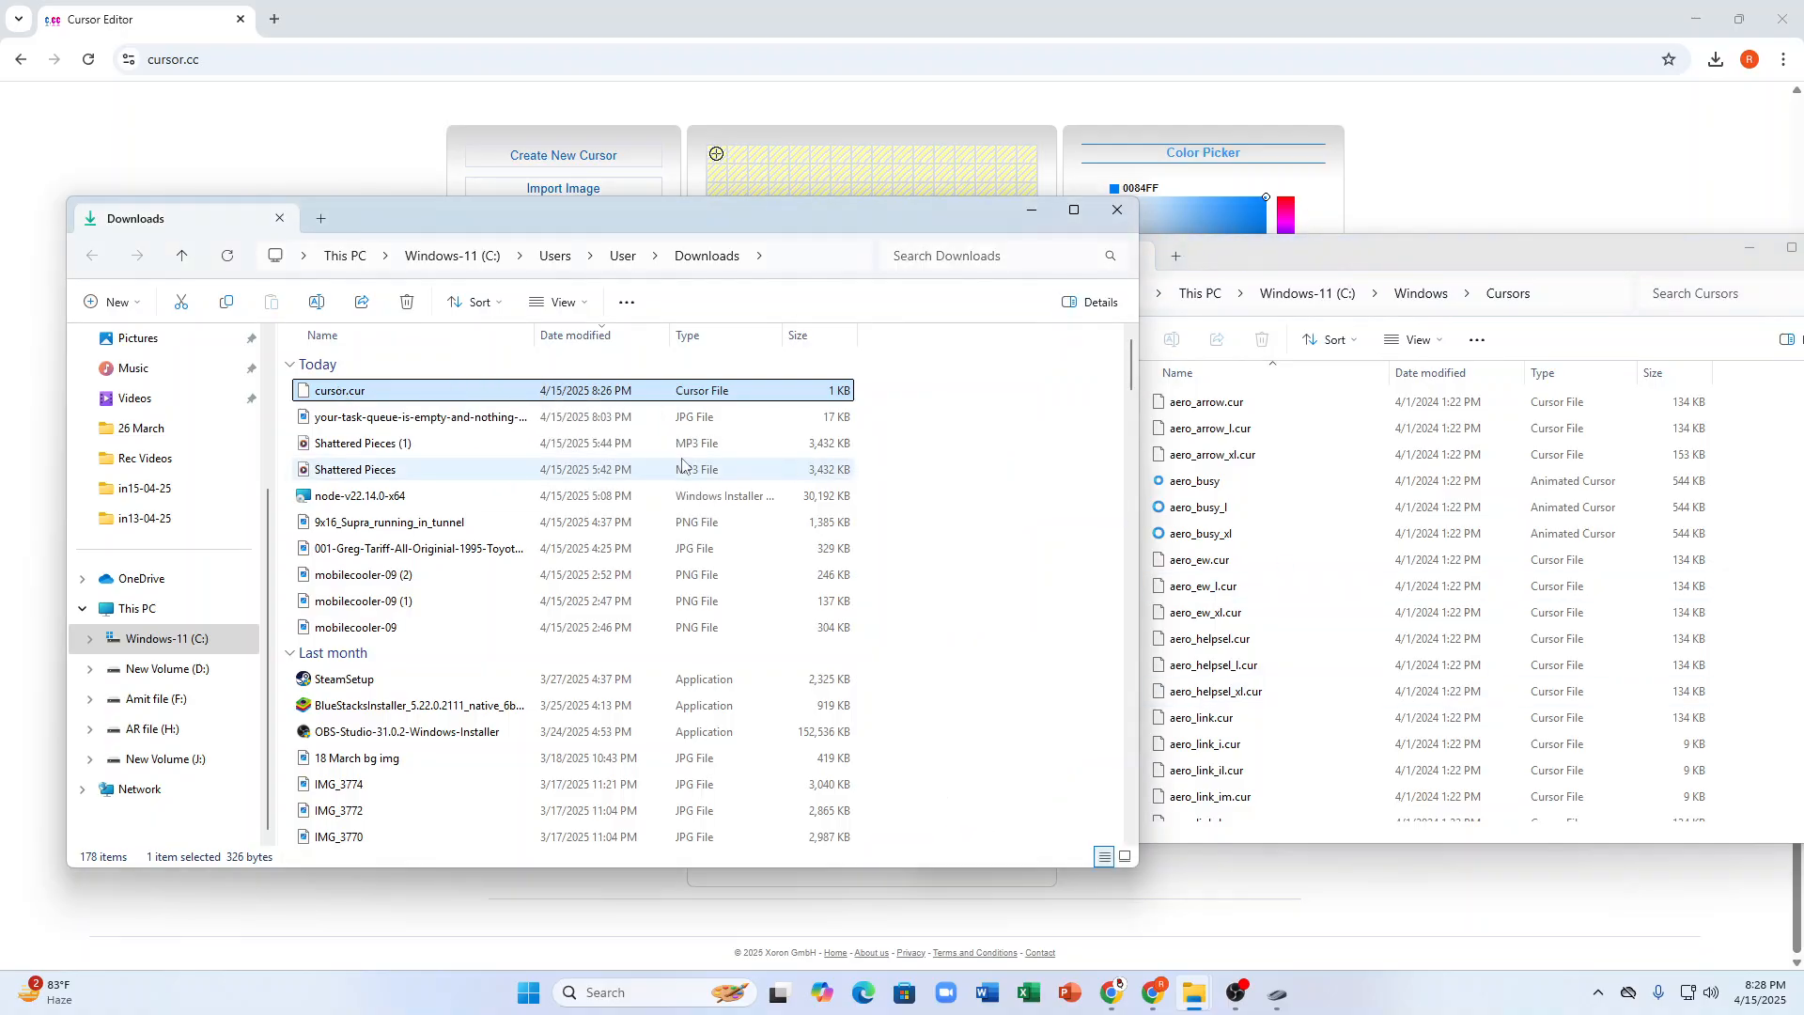
{"action": "left_click", "coordinate": [307, 303]}
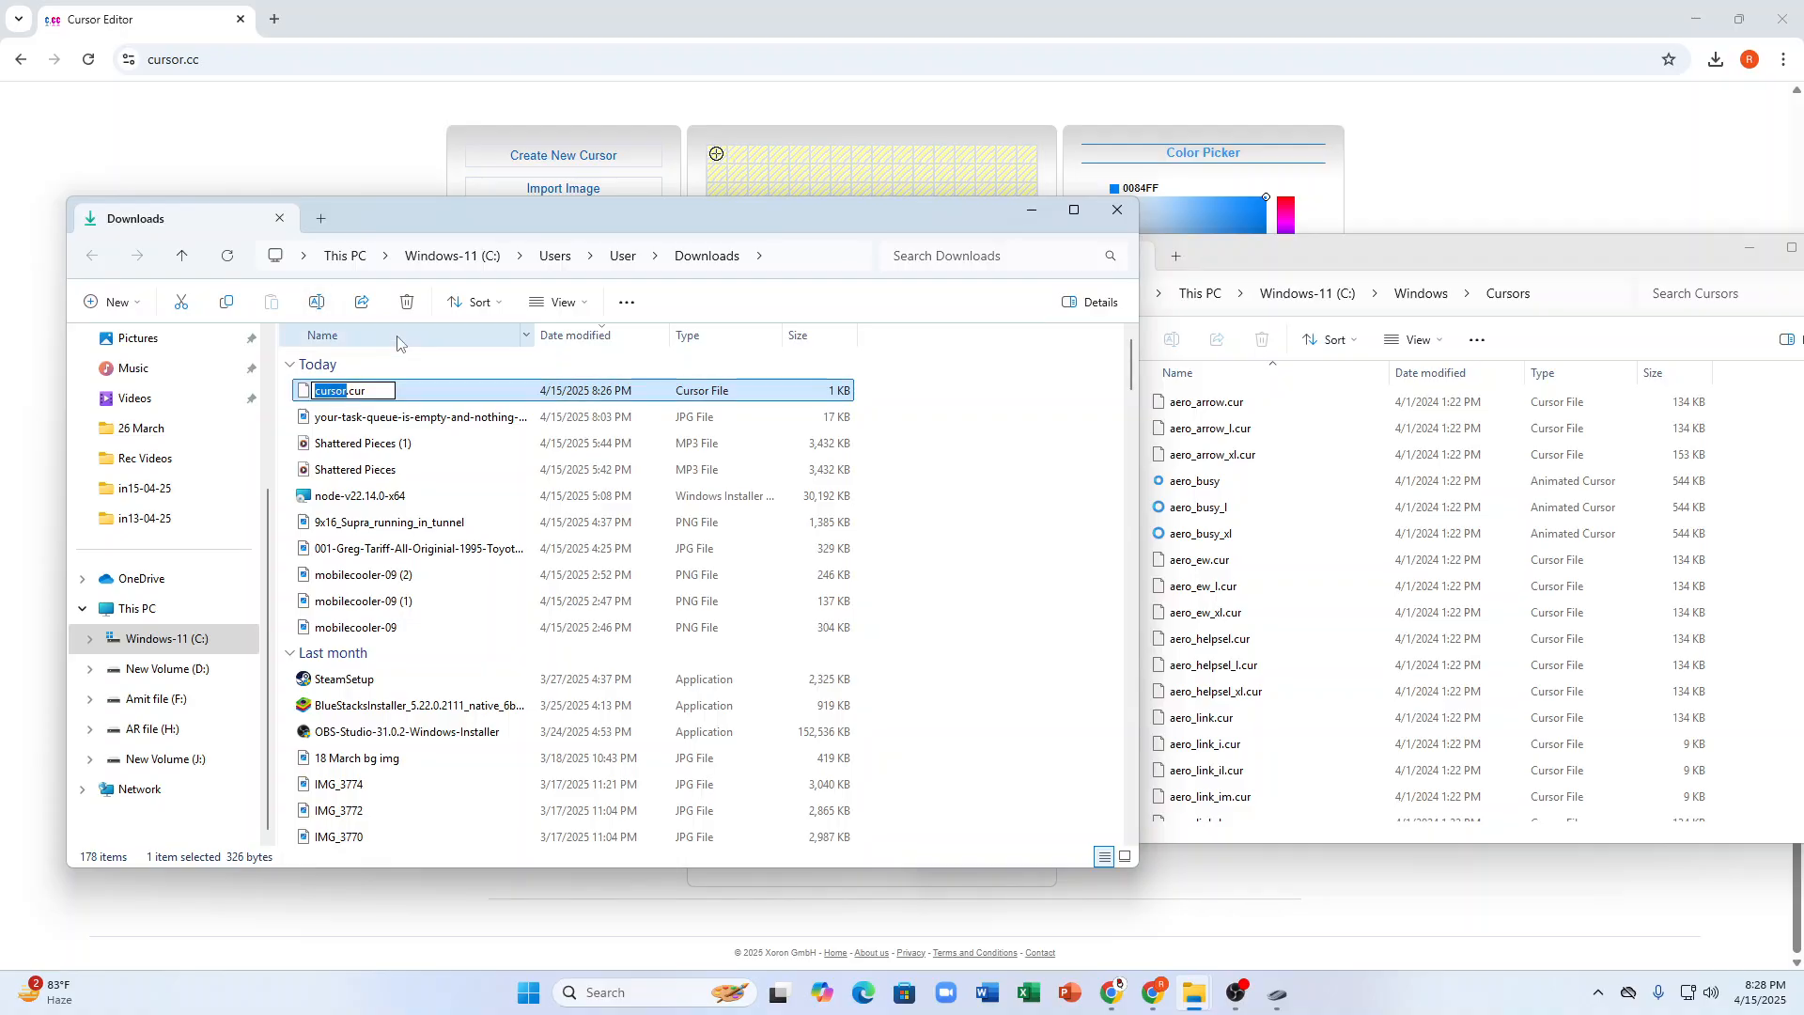
{"action": "type", "text": "custom"}
{"action": "key", "text": "Return"}
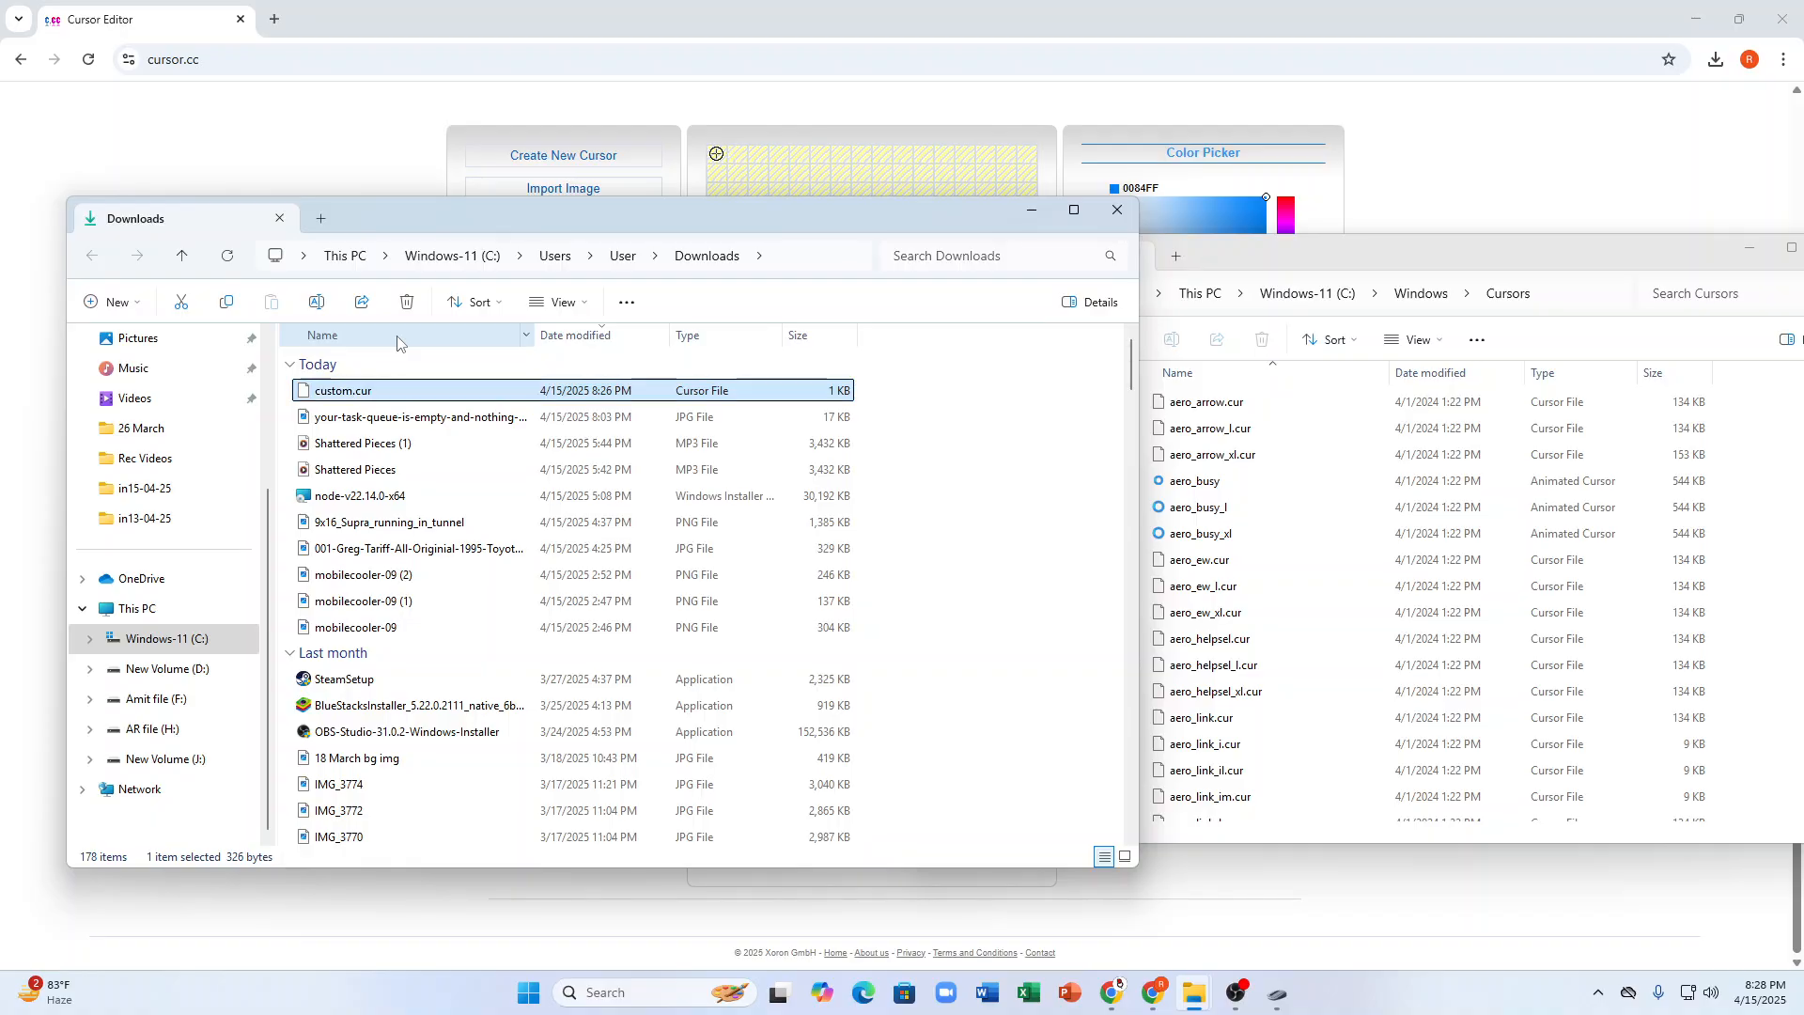
Move custom.cur from Downloads into the Windows Cursors folder with administrator permission, and minimize both File Explorer windows.
{"action": "left_click_drag", "start_coordinate": [333, 390], "coordinate": [1489, 507]}
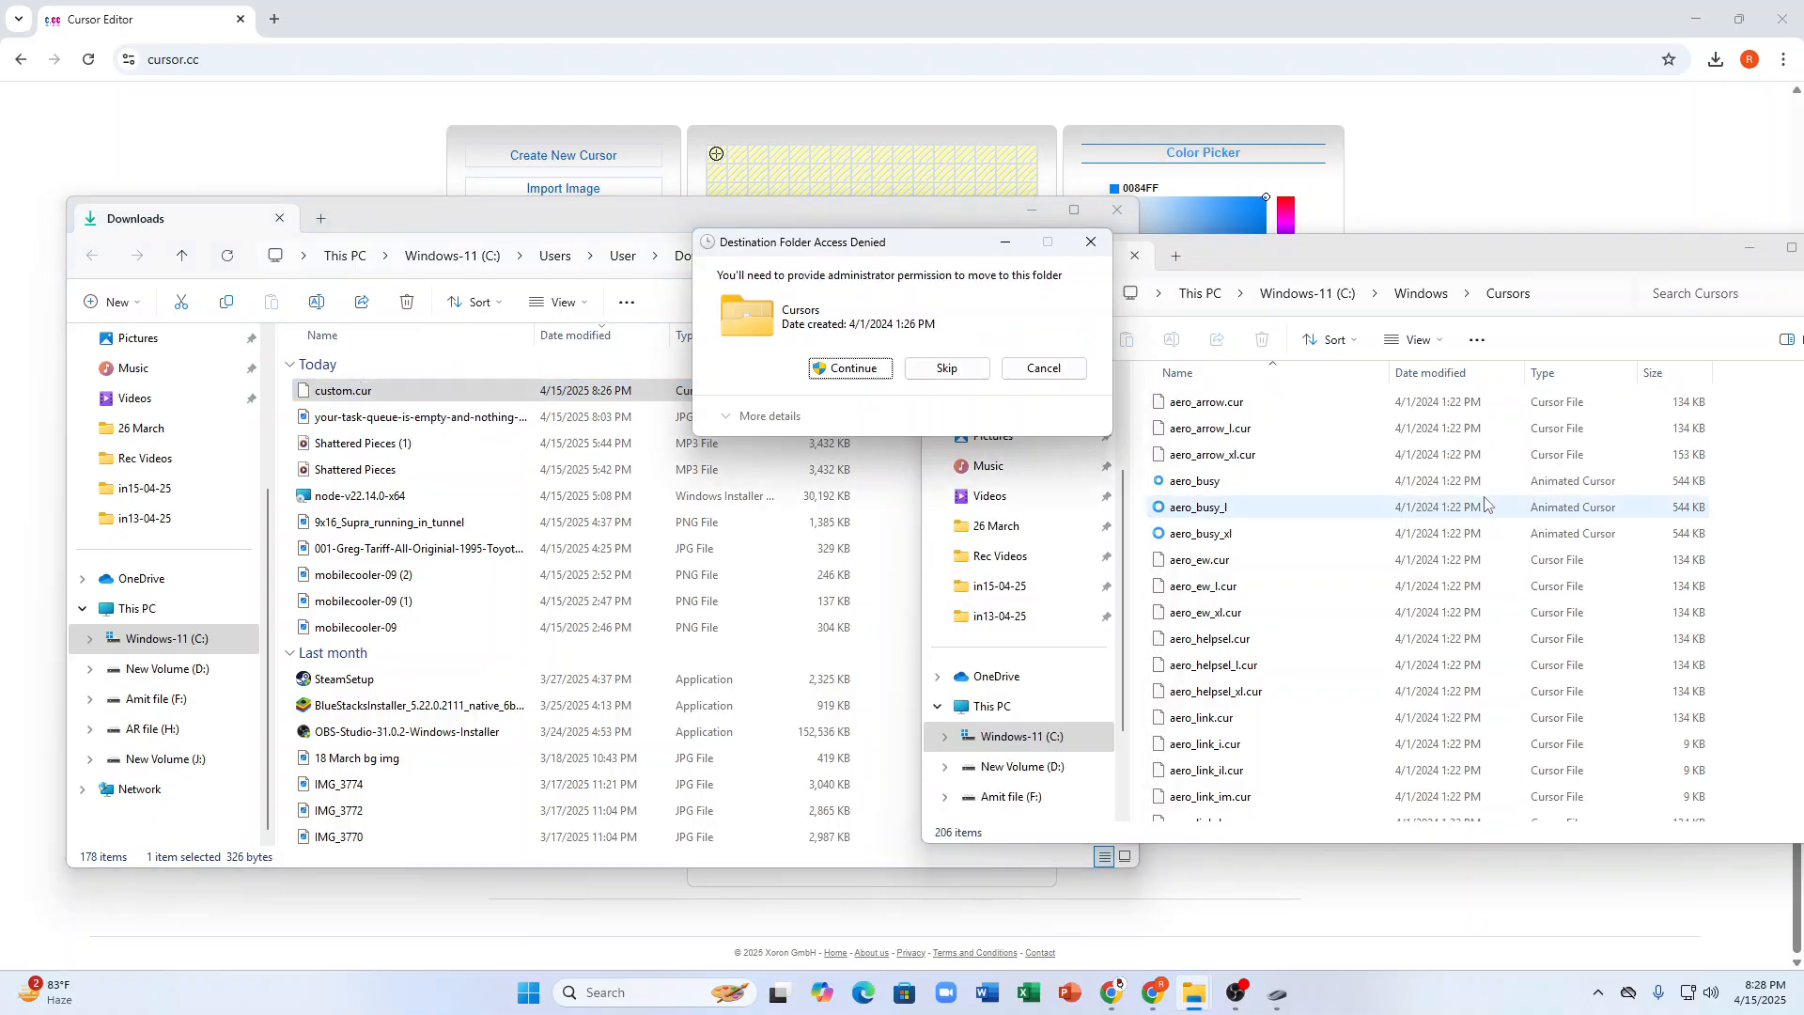
{"action": "left_click", "coordinate": [853, 368]}
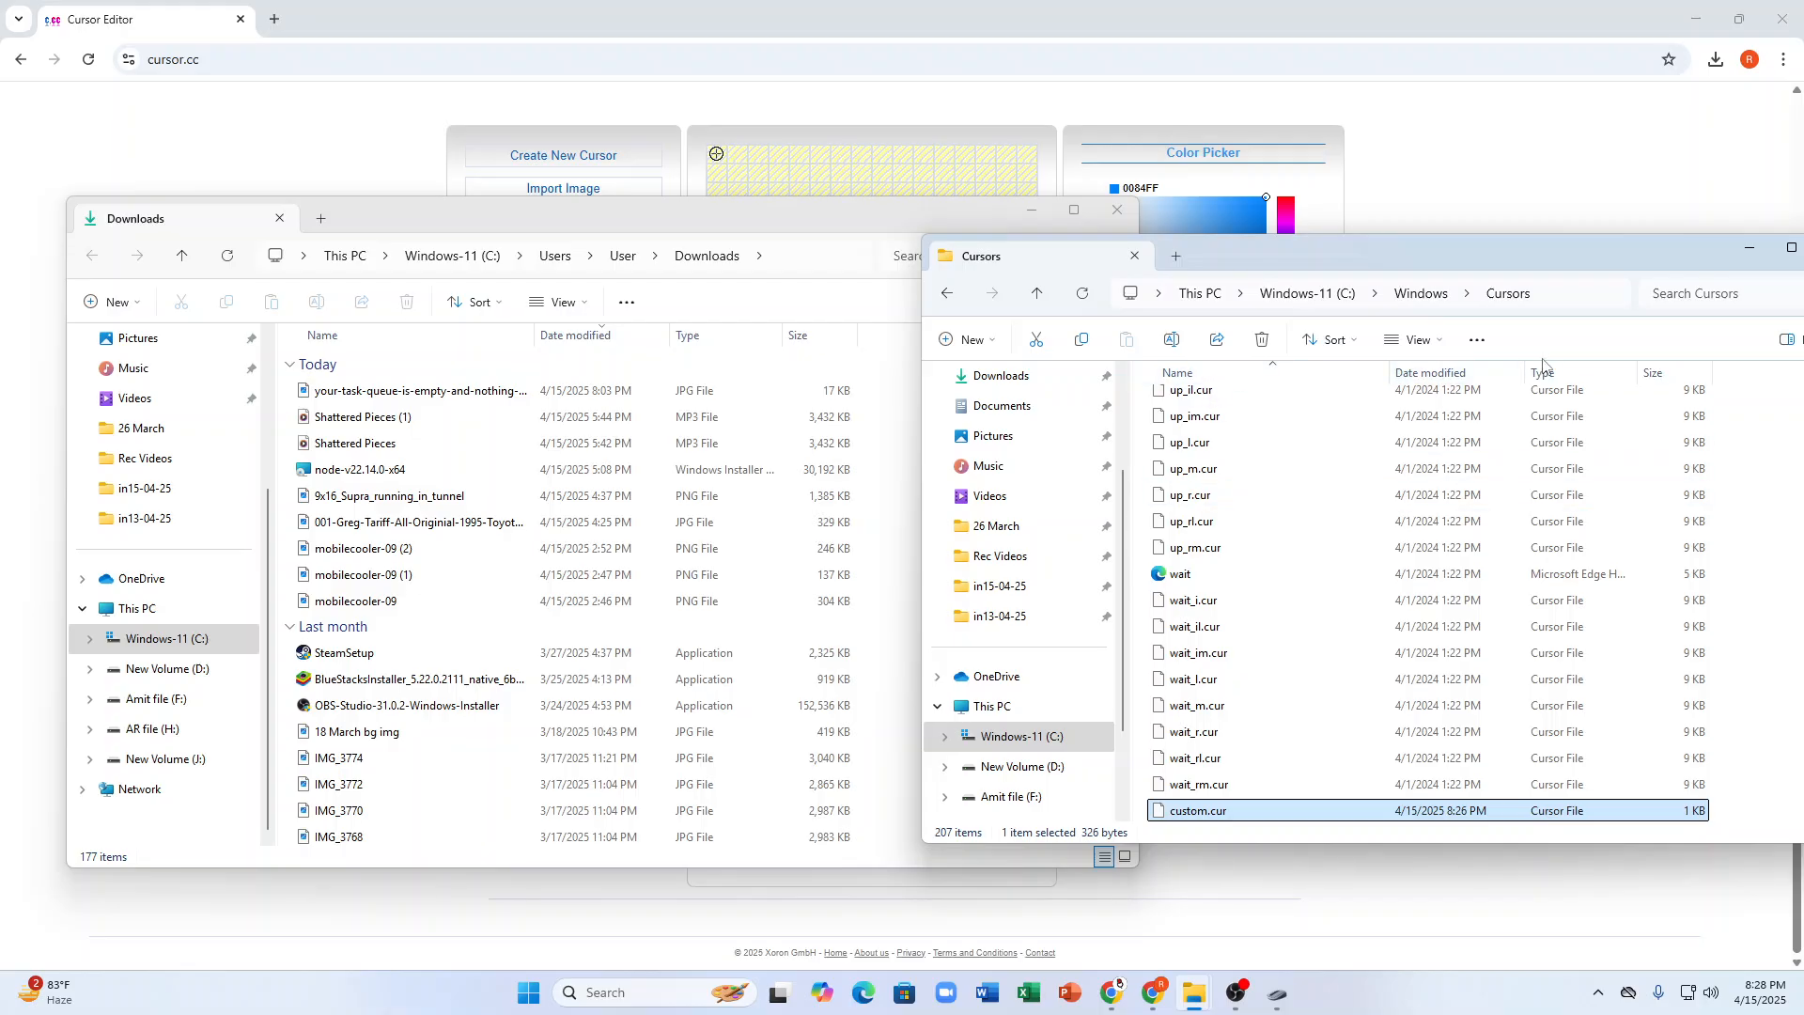
{"action": "left_click", "coordinate": [1749, 247]}
{"action": "left_click", "coordinate": [1031, 211]}
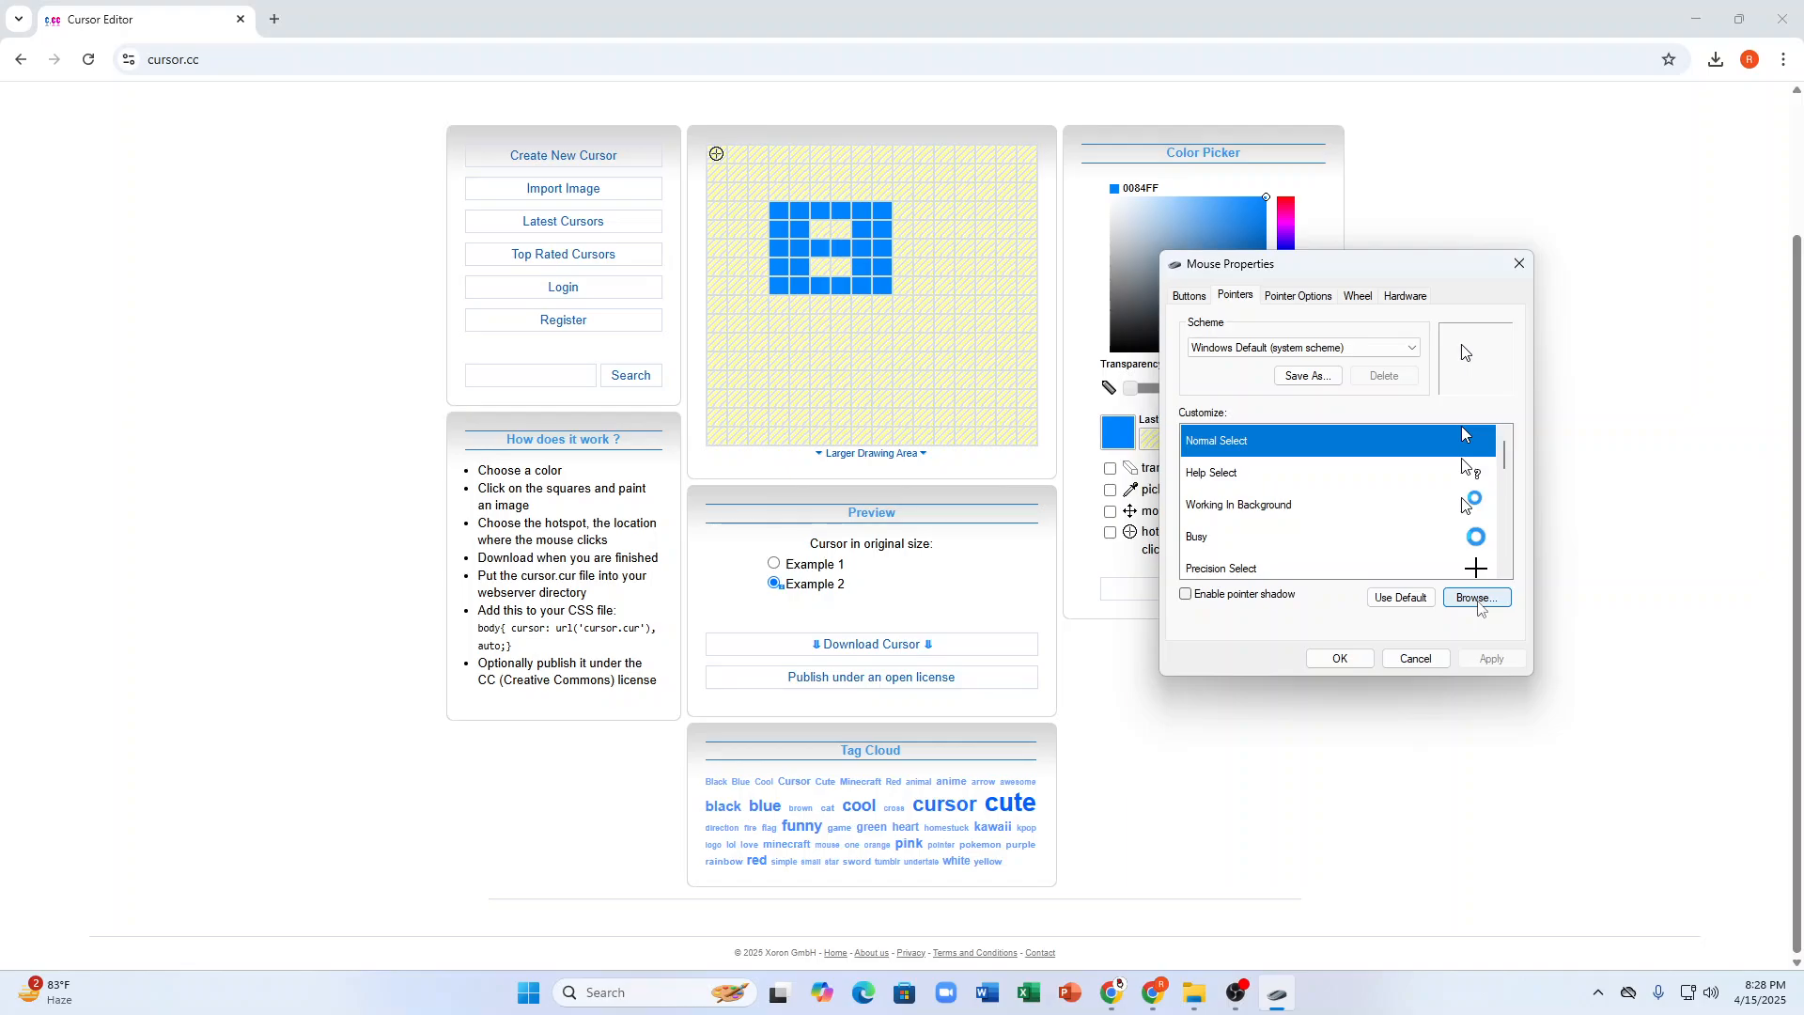
Browse the Cursors folder for custom.cur, assign it to the Normal Select pointer, and apply the change.
{"action": "left_click", "coordinate": [1477, 599]}
{"action": "scroll", "coordinate": [1381, 433], "scroll_direction": "down", "scroll_amount": 1}
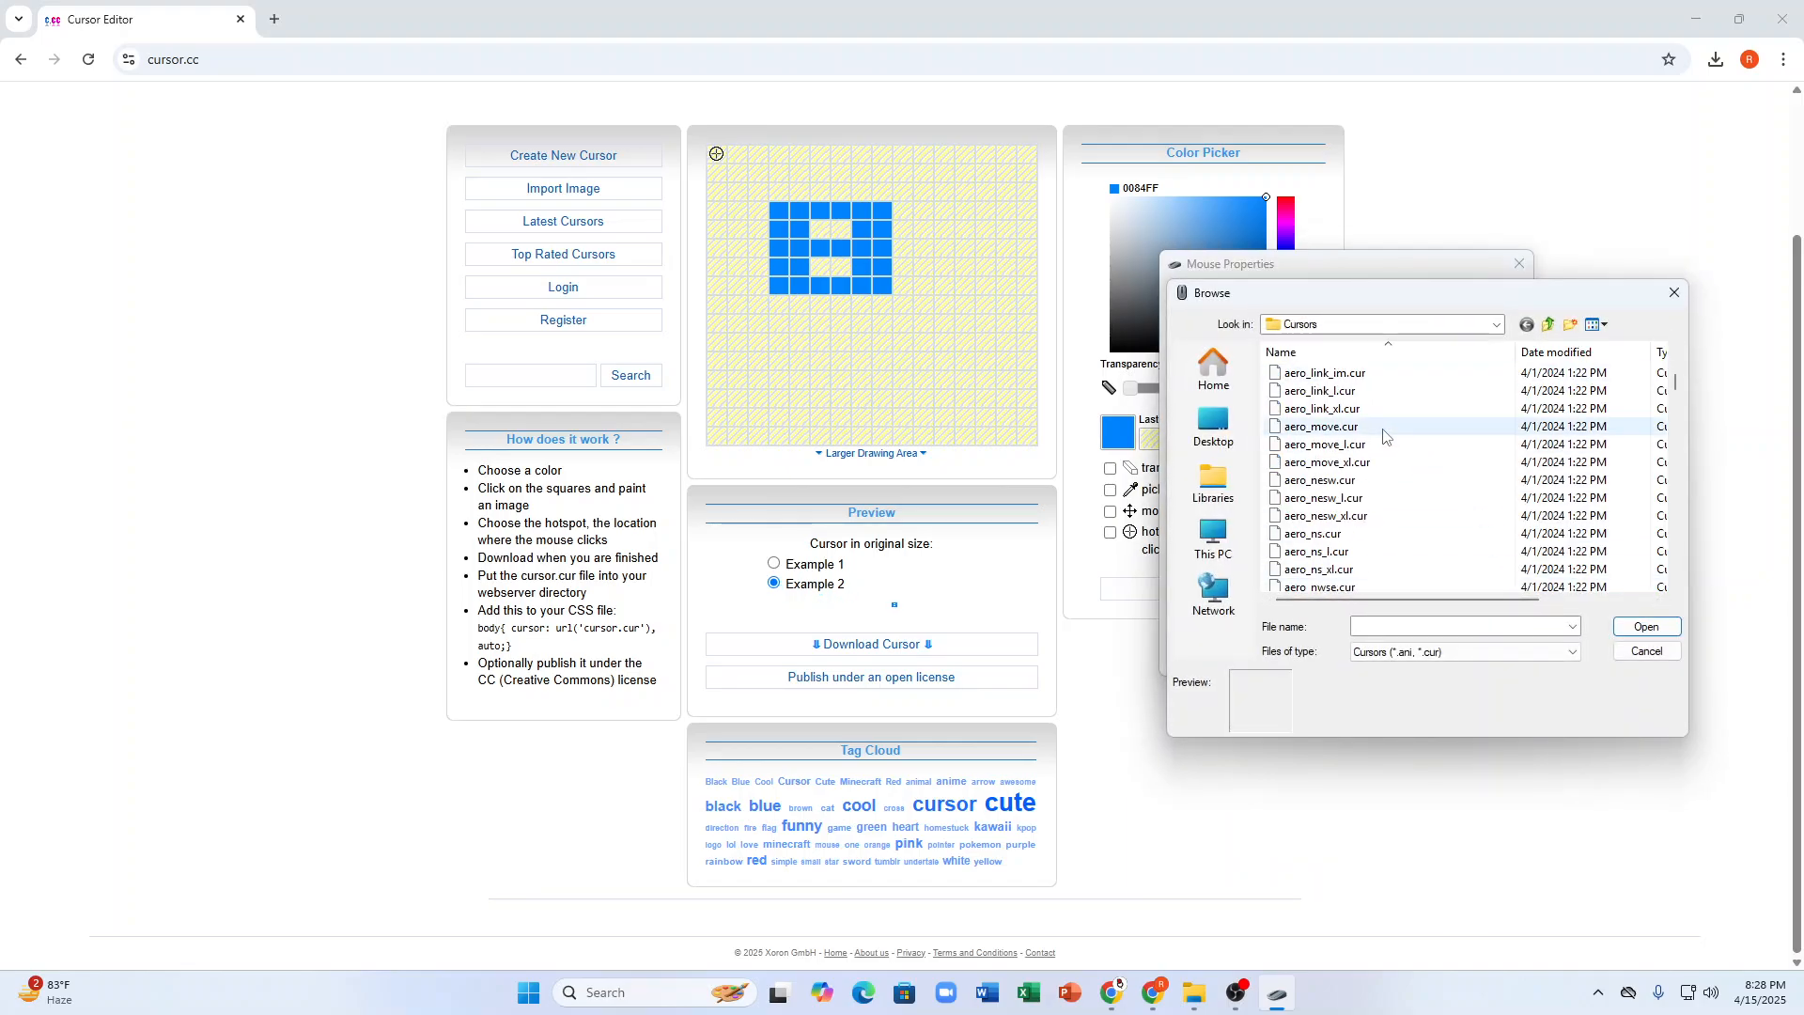
{"action": "scroll", "coordinate": [1383, 435], "scroll_direction": "down", "scroll_amount": 18}
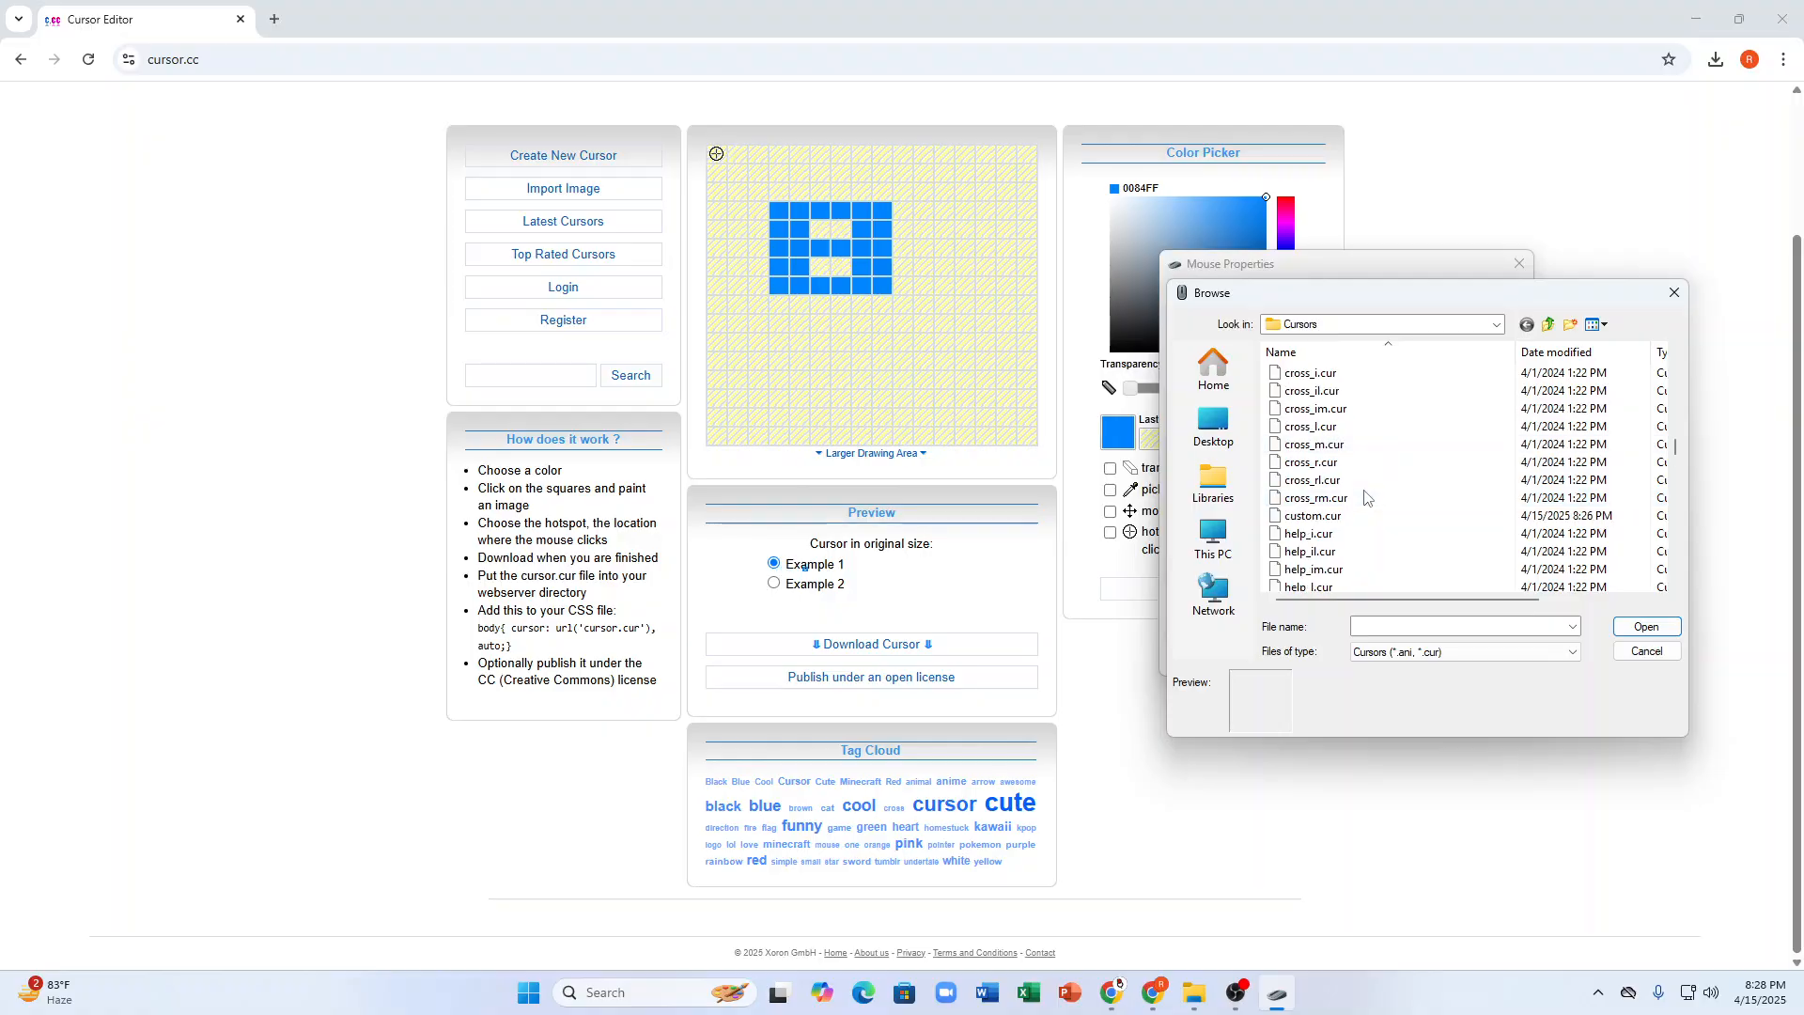
{"action": "scroll", "coordinate": [1358, 508], "scroll_direction": "up", "scroll_amount": 1}
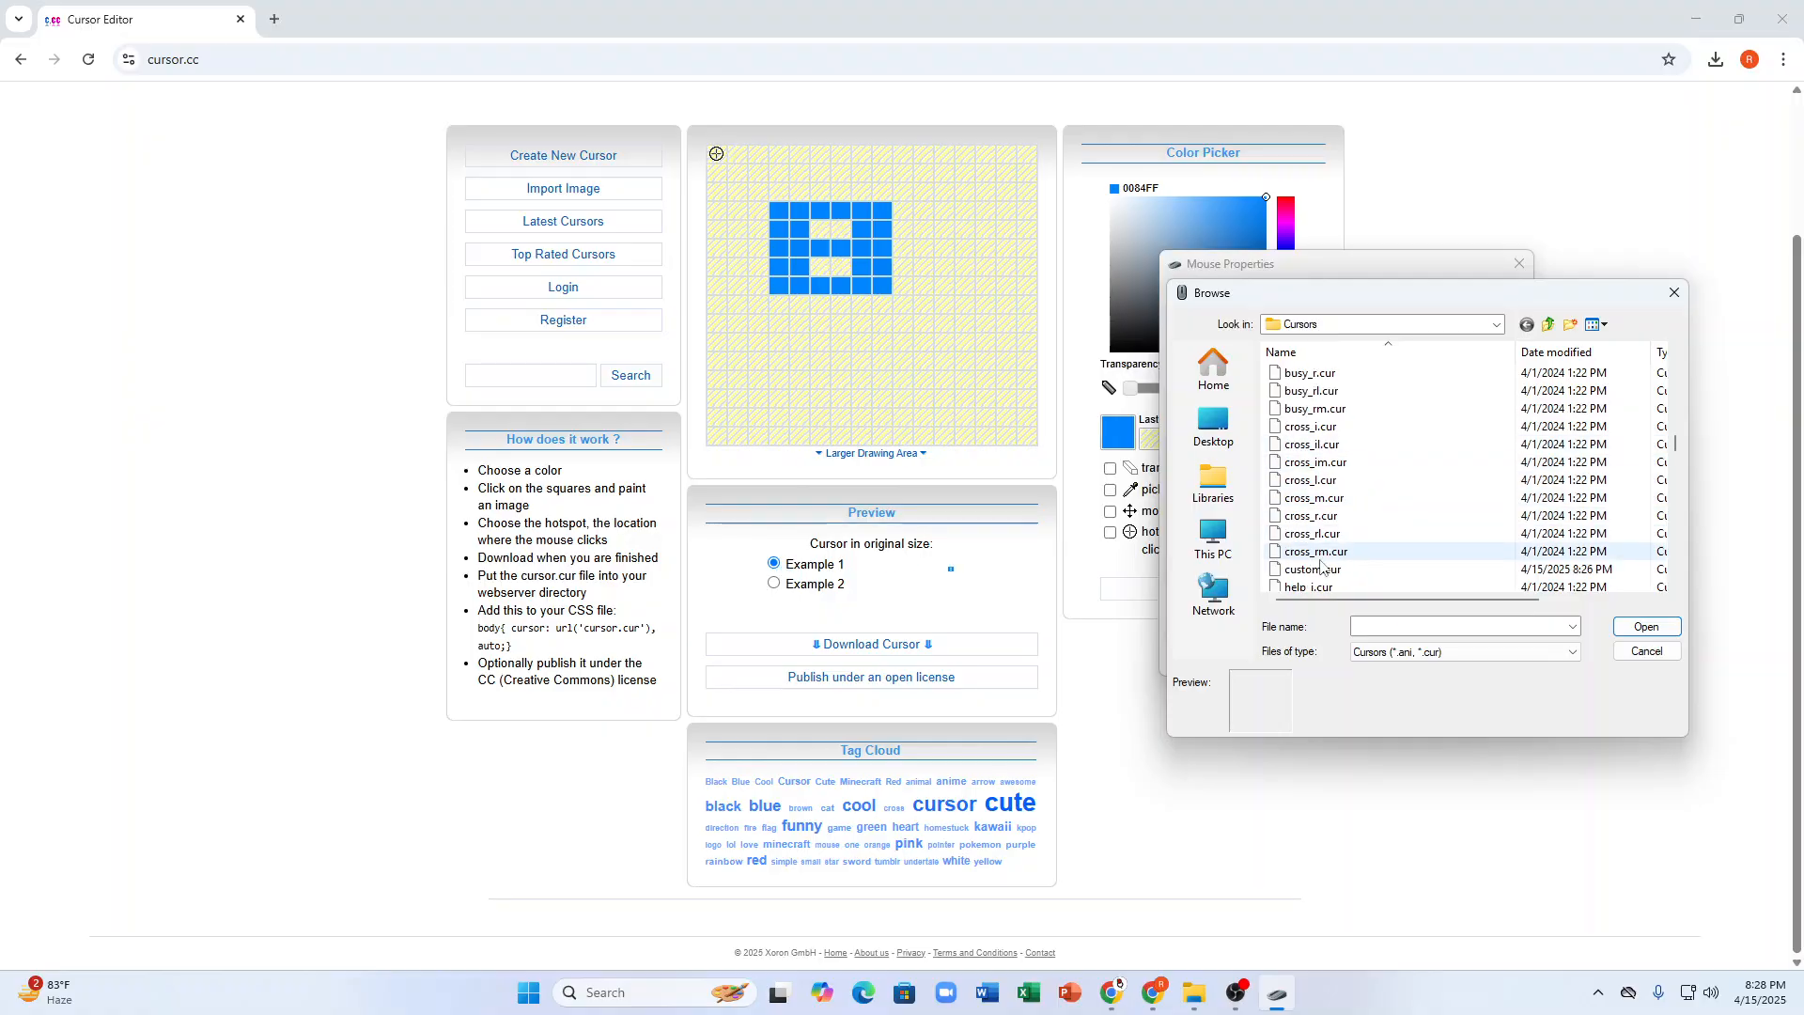
{"action": "scroll", "coordinate": [1320, 564], "scroll_direction": "down", "scroll_amount": 2}
{"action": "left_click", "coordinate": [1315, 516]}
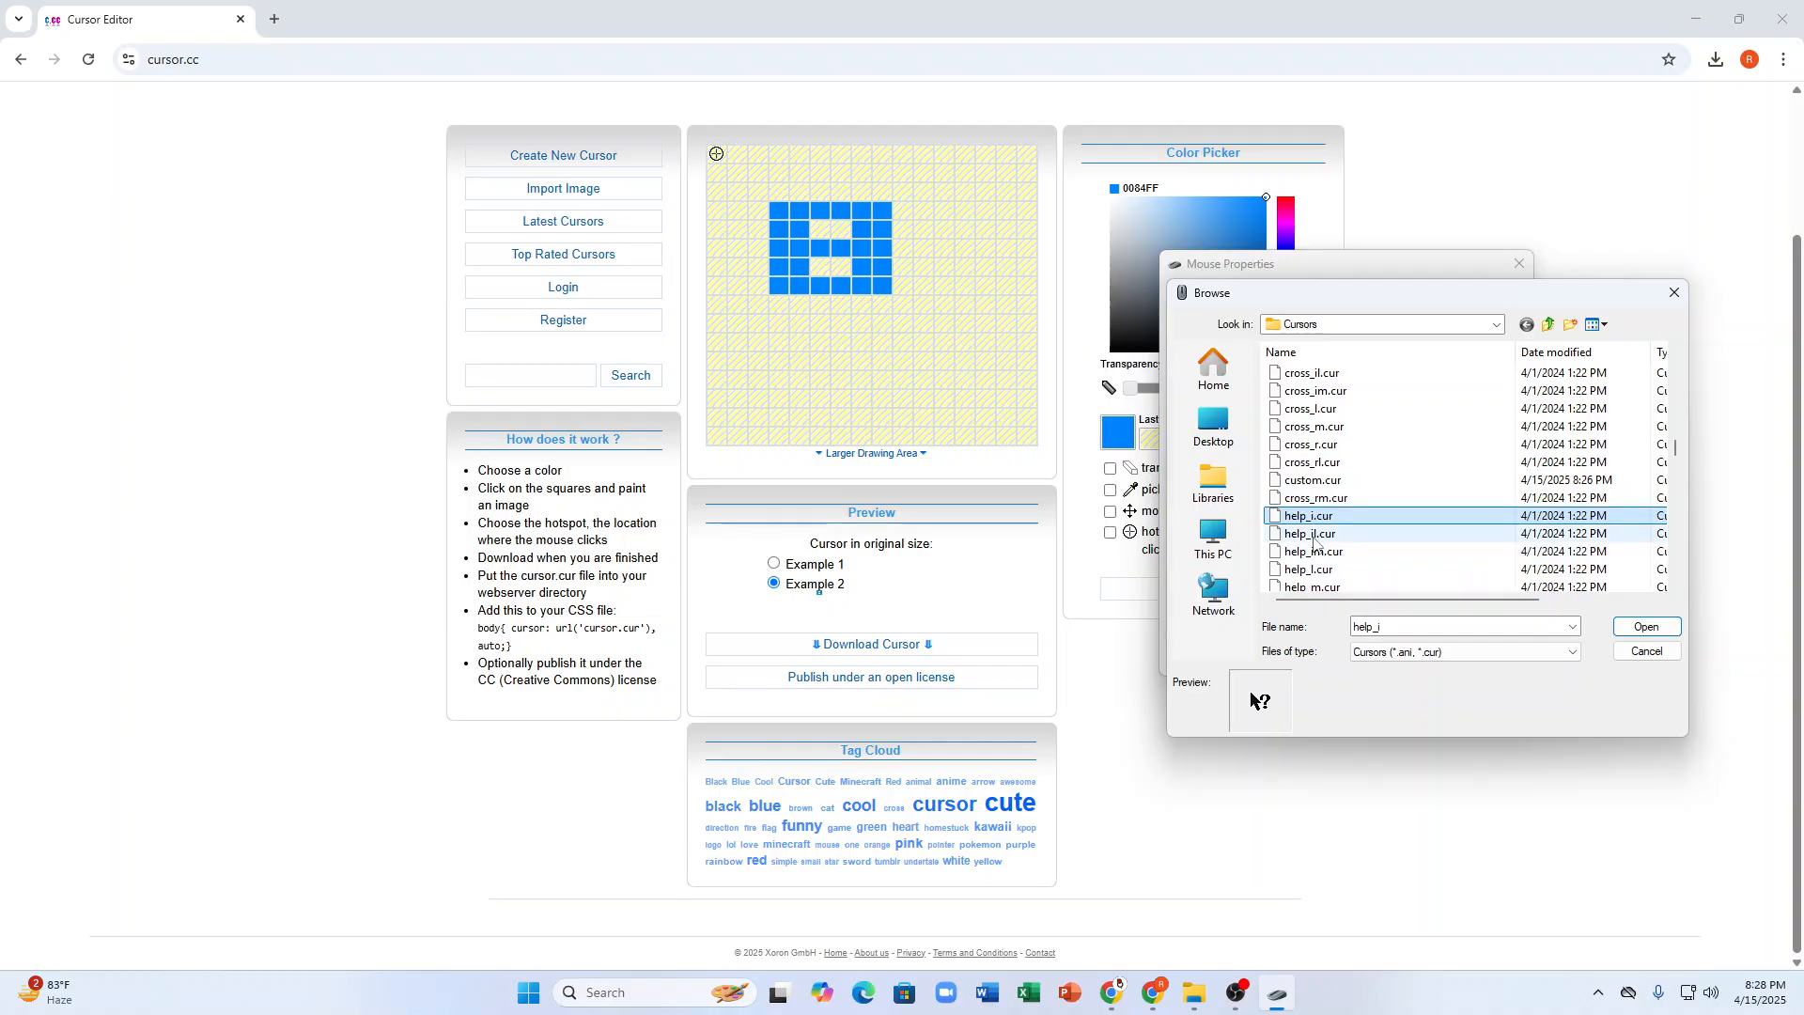
{"action": "left_click", "coordinate": [1310, 481]}
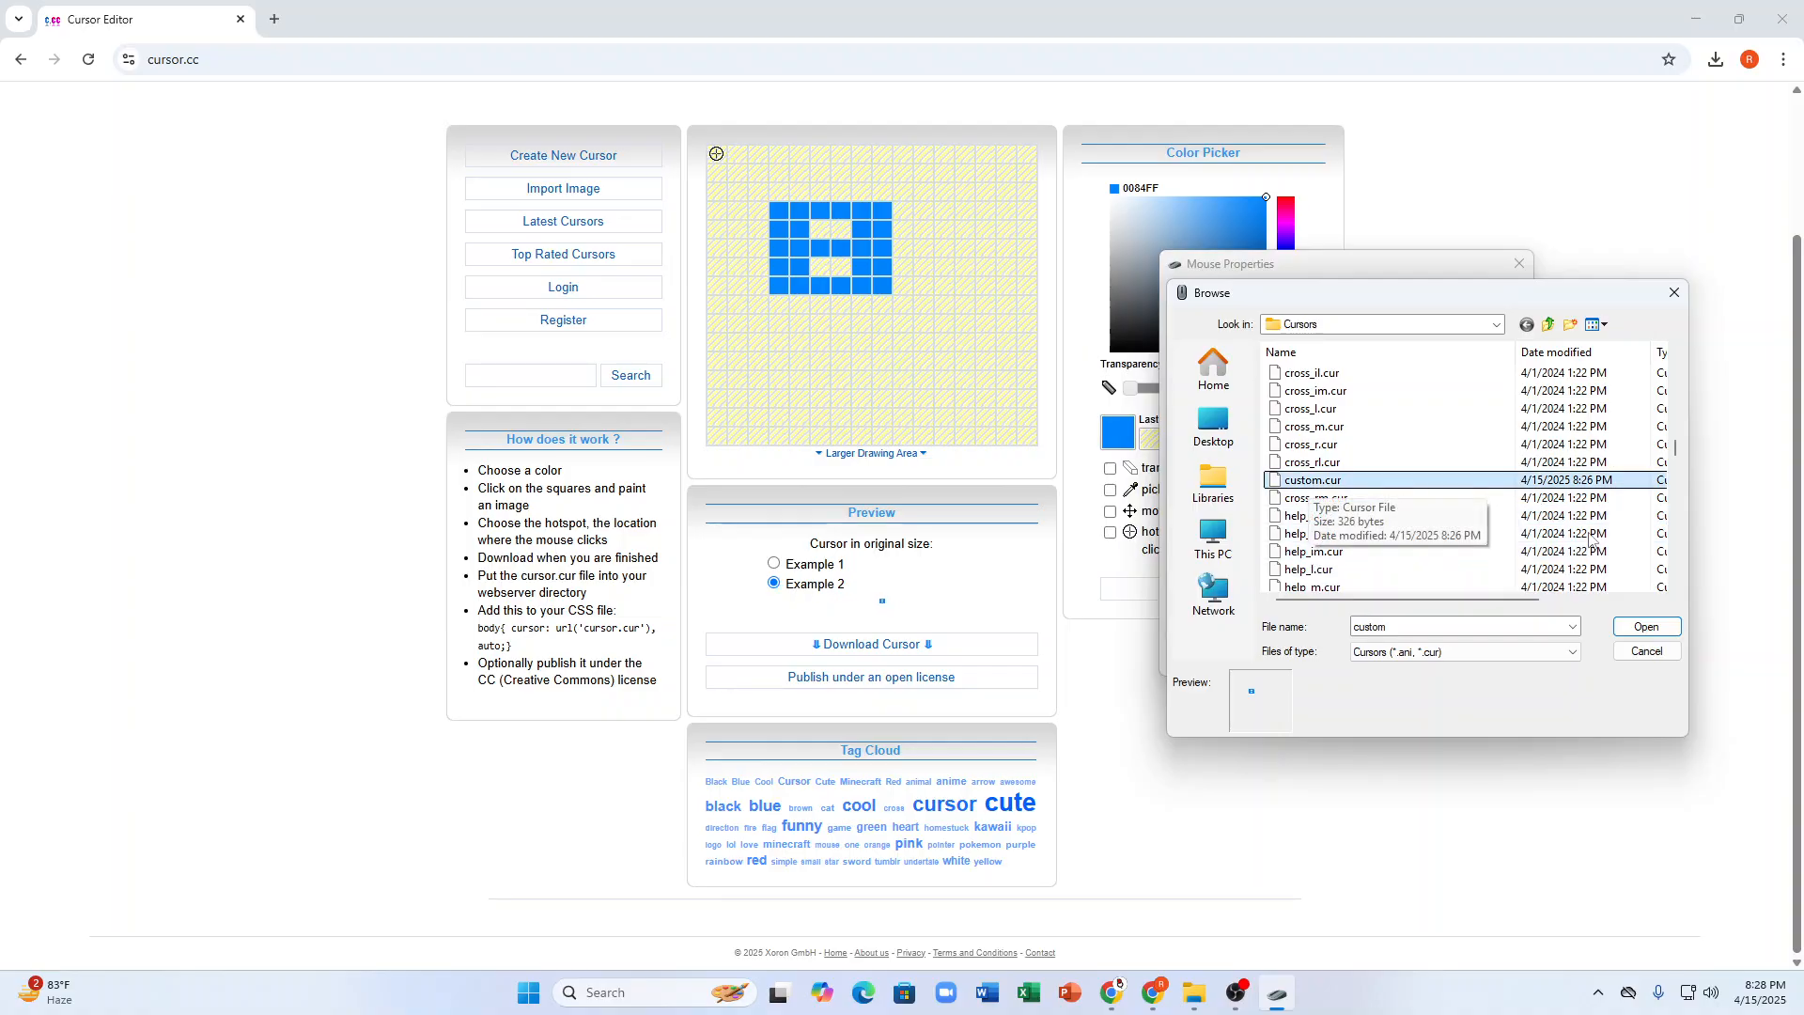
{"action": "left_click", "coordinate": [1643, 635]}
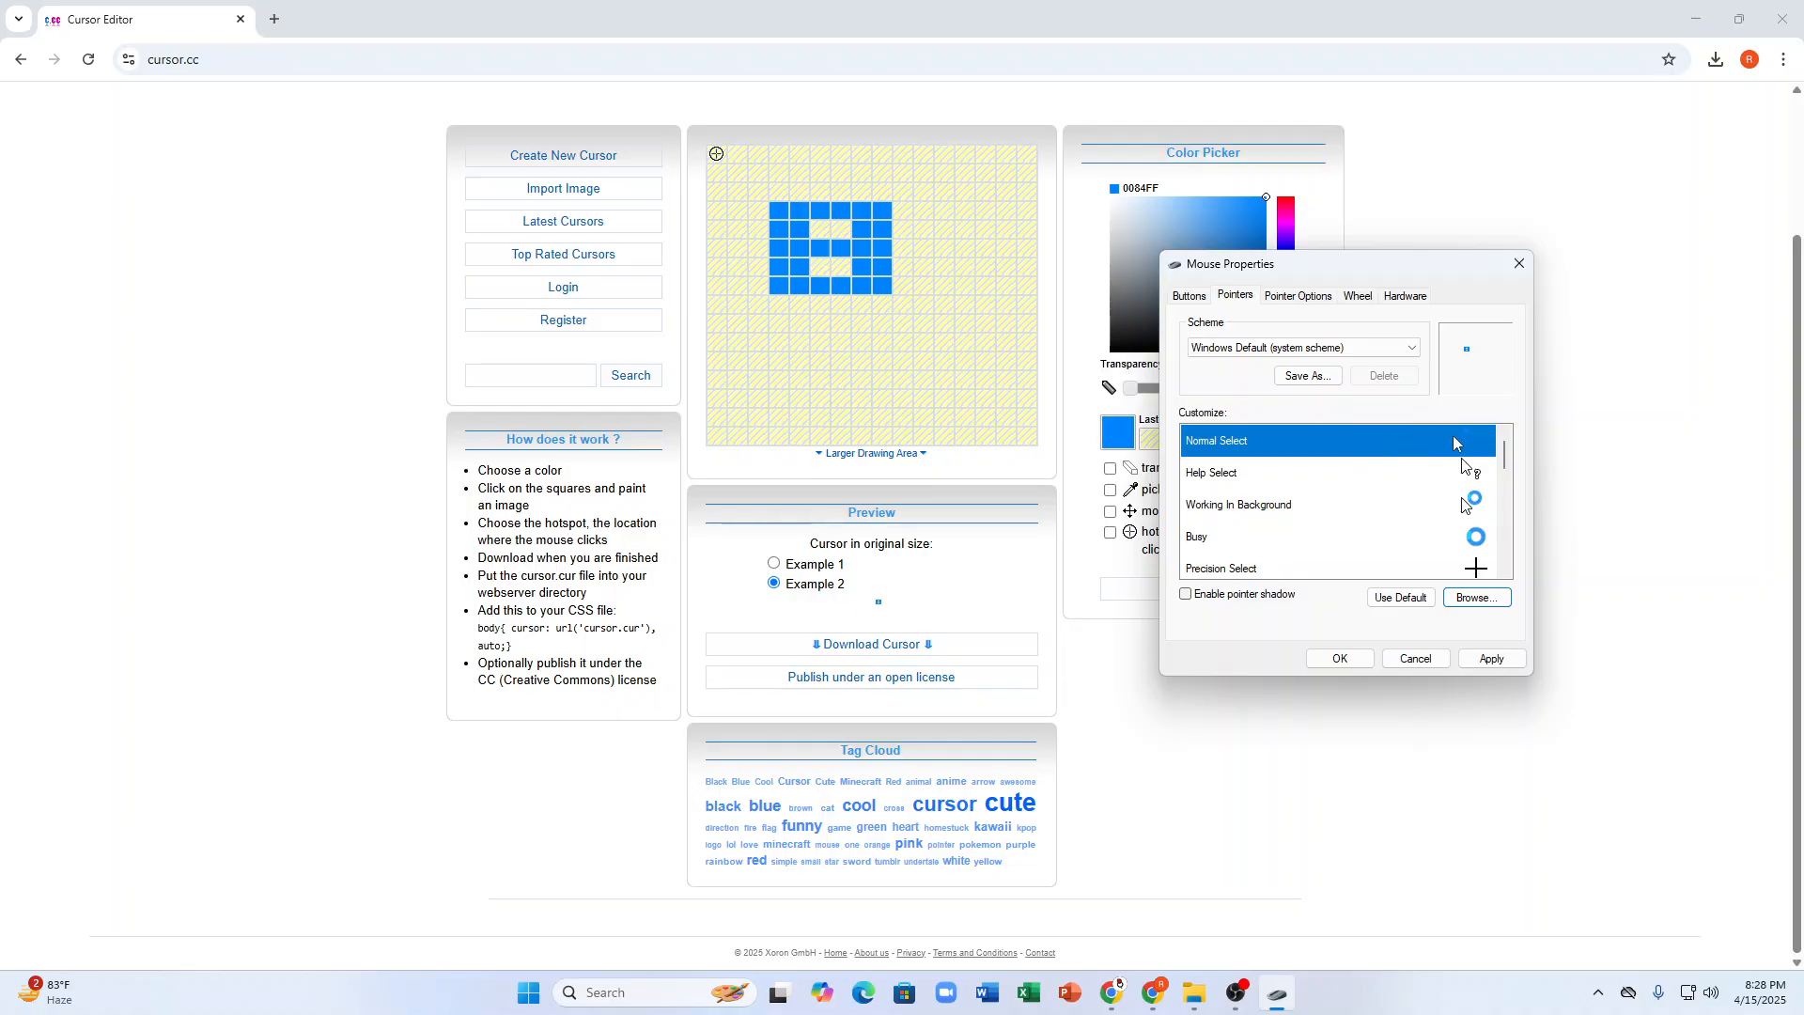
{"action": "left_click", "coordinate": [1491, 658]}
Use the custom pointer to paint blue pixels along the cursor grid's edges and a curved stroke below the letter B.
{"action": "mouse_move", "coordinate": [716, 153]}
{"action": "left_mouse_down"}
{"action": "mouse_move", "coordinate": [1015, 153]}
{"action": "mouse_move", "coordinate": [717, 165]}
{"action": "mouse_move", "coordinate": [715, 228]}
{"action": "left_mouse_up"}
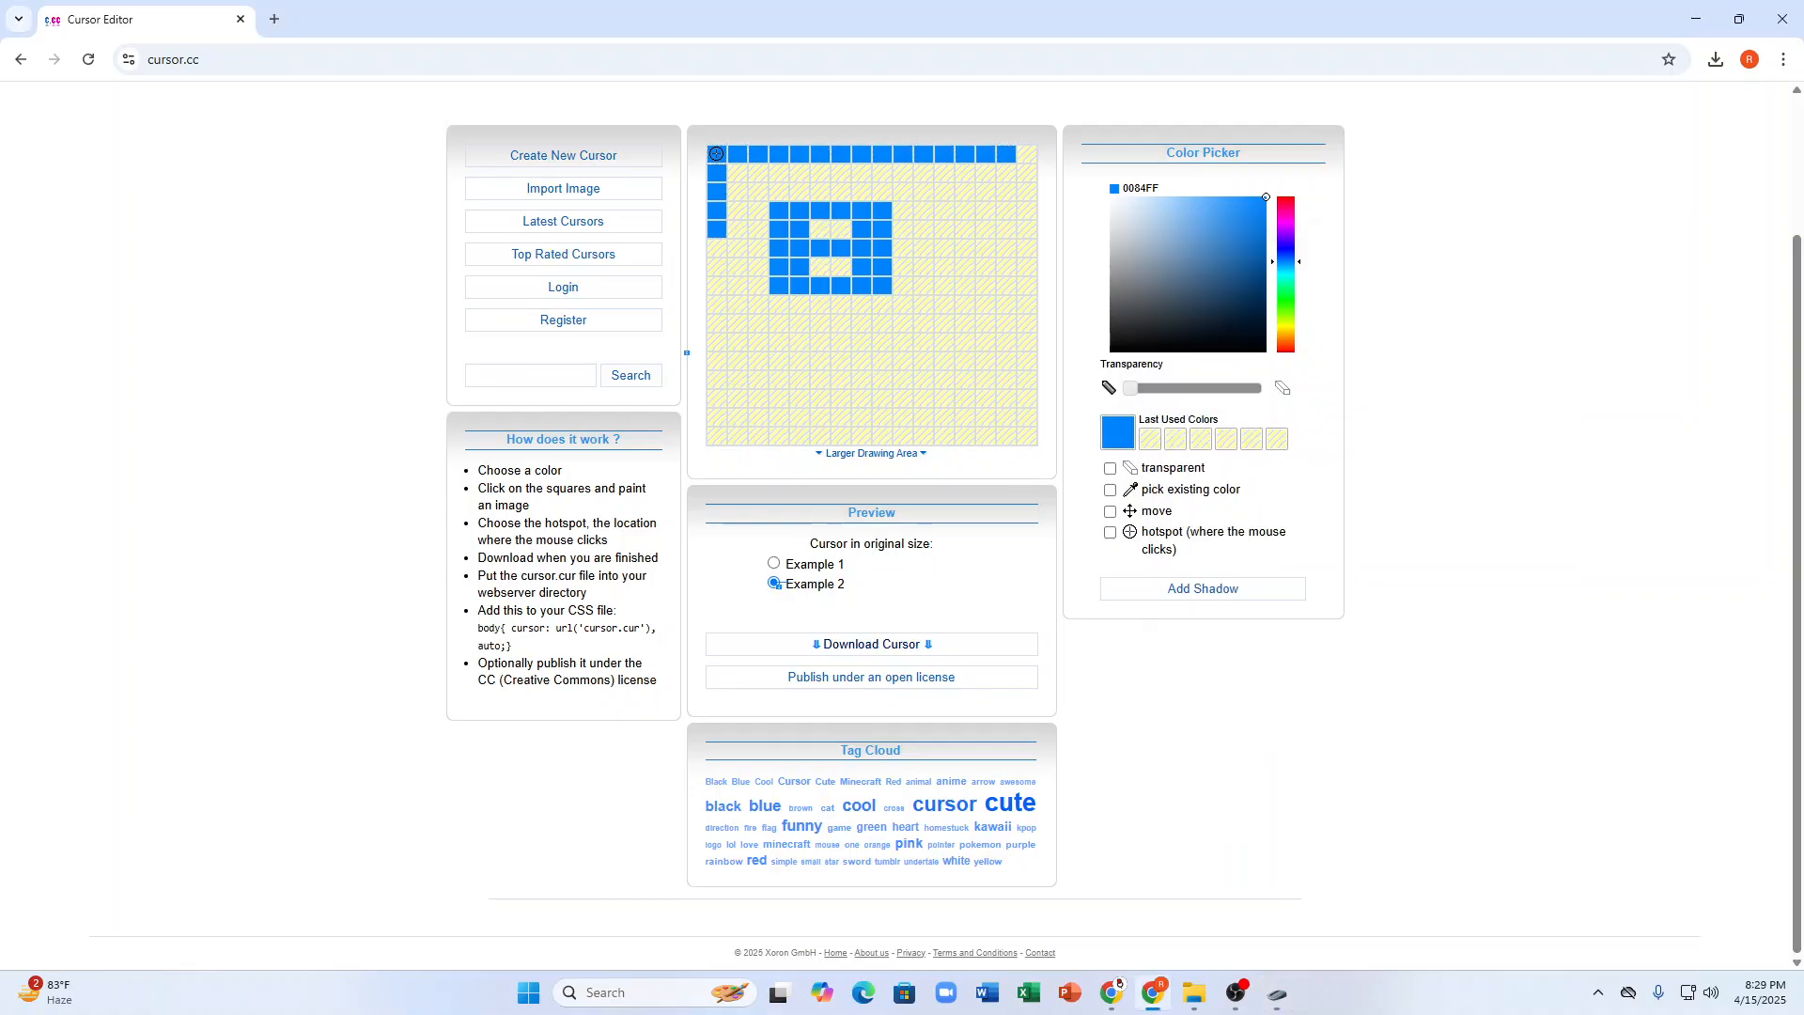
{"action": "left_click_drag", "start_coordinate": [716, 435], "coordinate": [737, 435]}
{"action": "left_click", "coordinate": [1027, 435]}
{"action": "left_click_drag", "start_coordinate": [1031, 189], "coordinate": [1027, 153]}
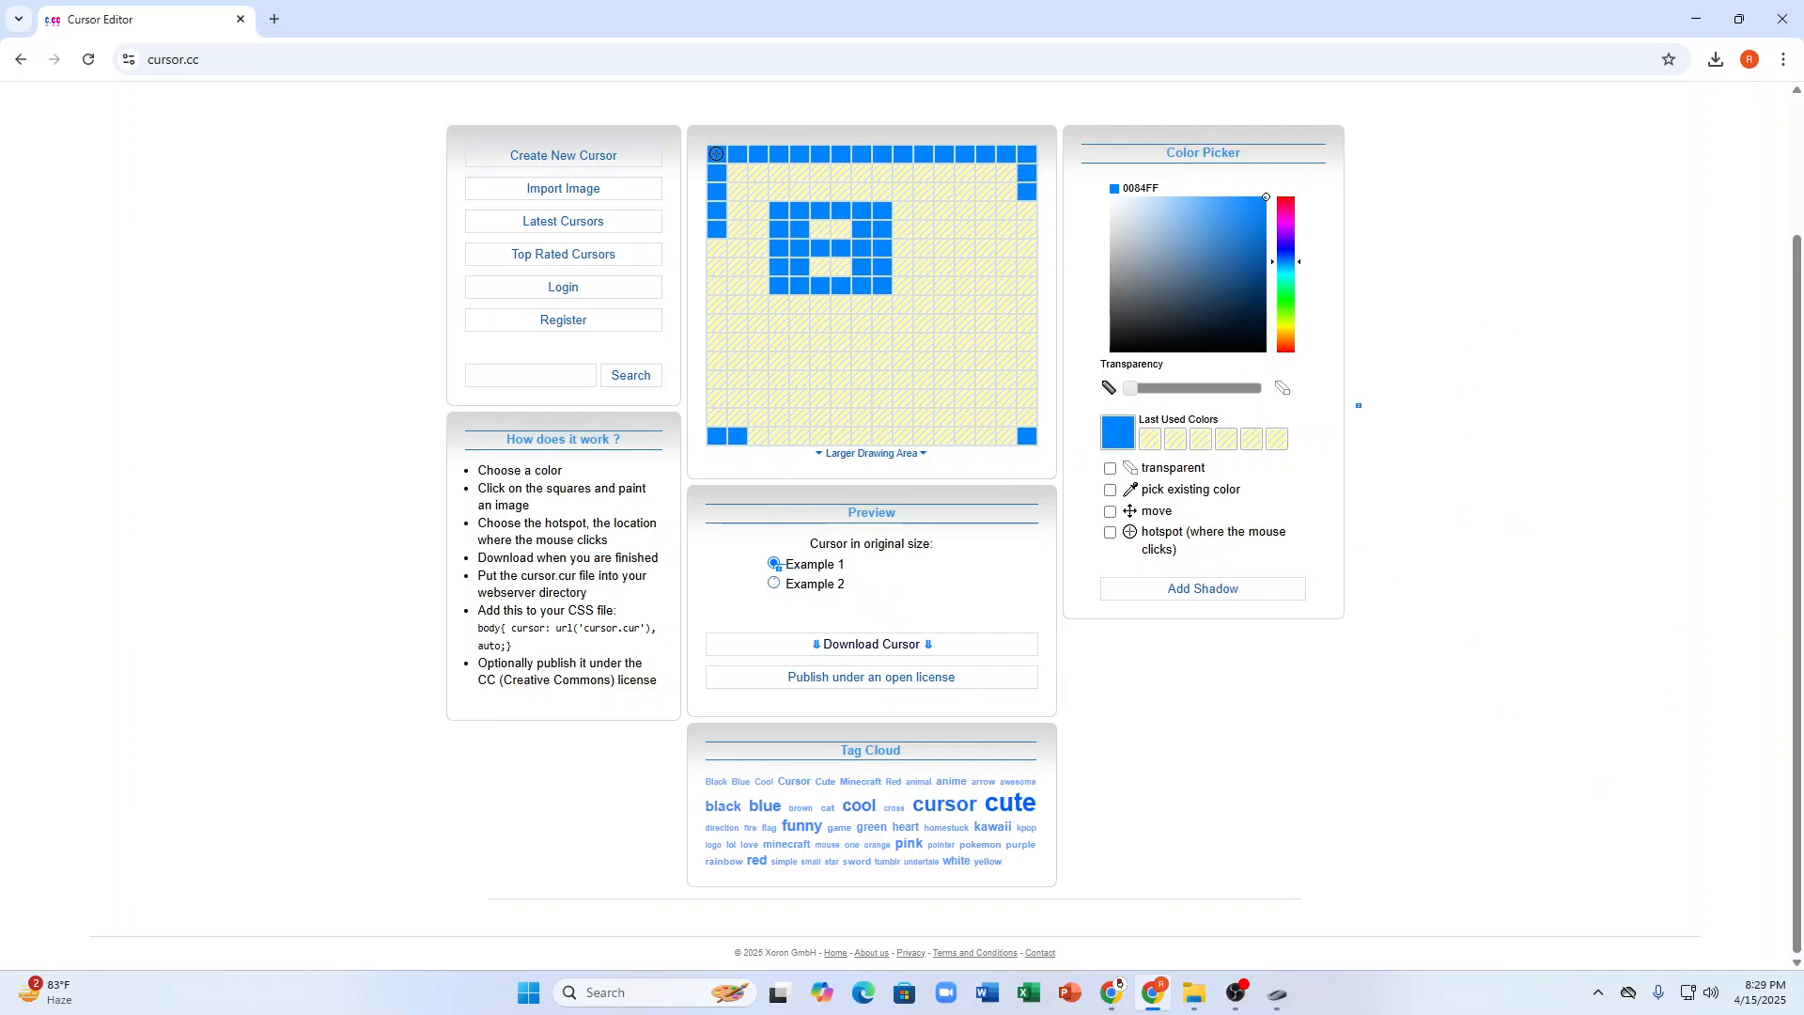
{"action": "mouse_move", "coordinate": [717, 242]}
{"action": "left_mouse_down"}
{"action": "mouse_move", "coordinate": [708, 409]}
{"action": "mouse_move", "coordinate": [1011, 444]}
{"action": "mouse_move", "coordinate": [1038, 274]}
{"action": "mouse_move", "coordinate": [1032, 226]}
{"action": "left_mouse_up"}
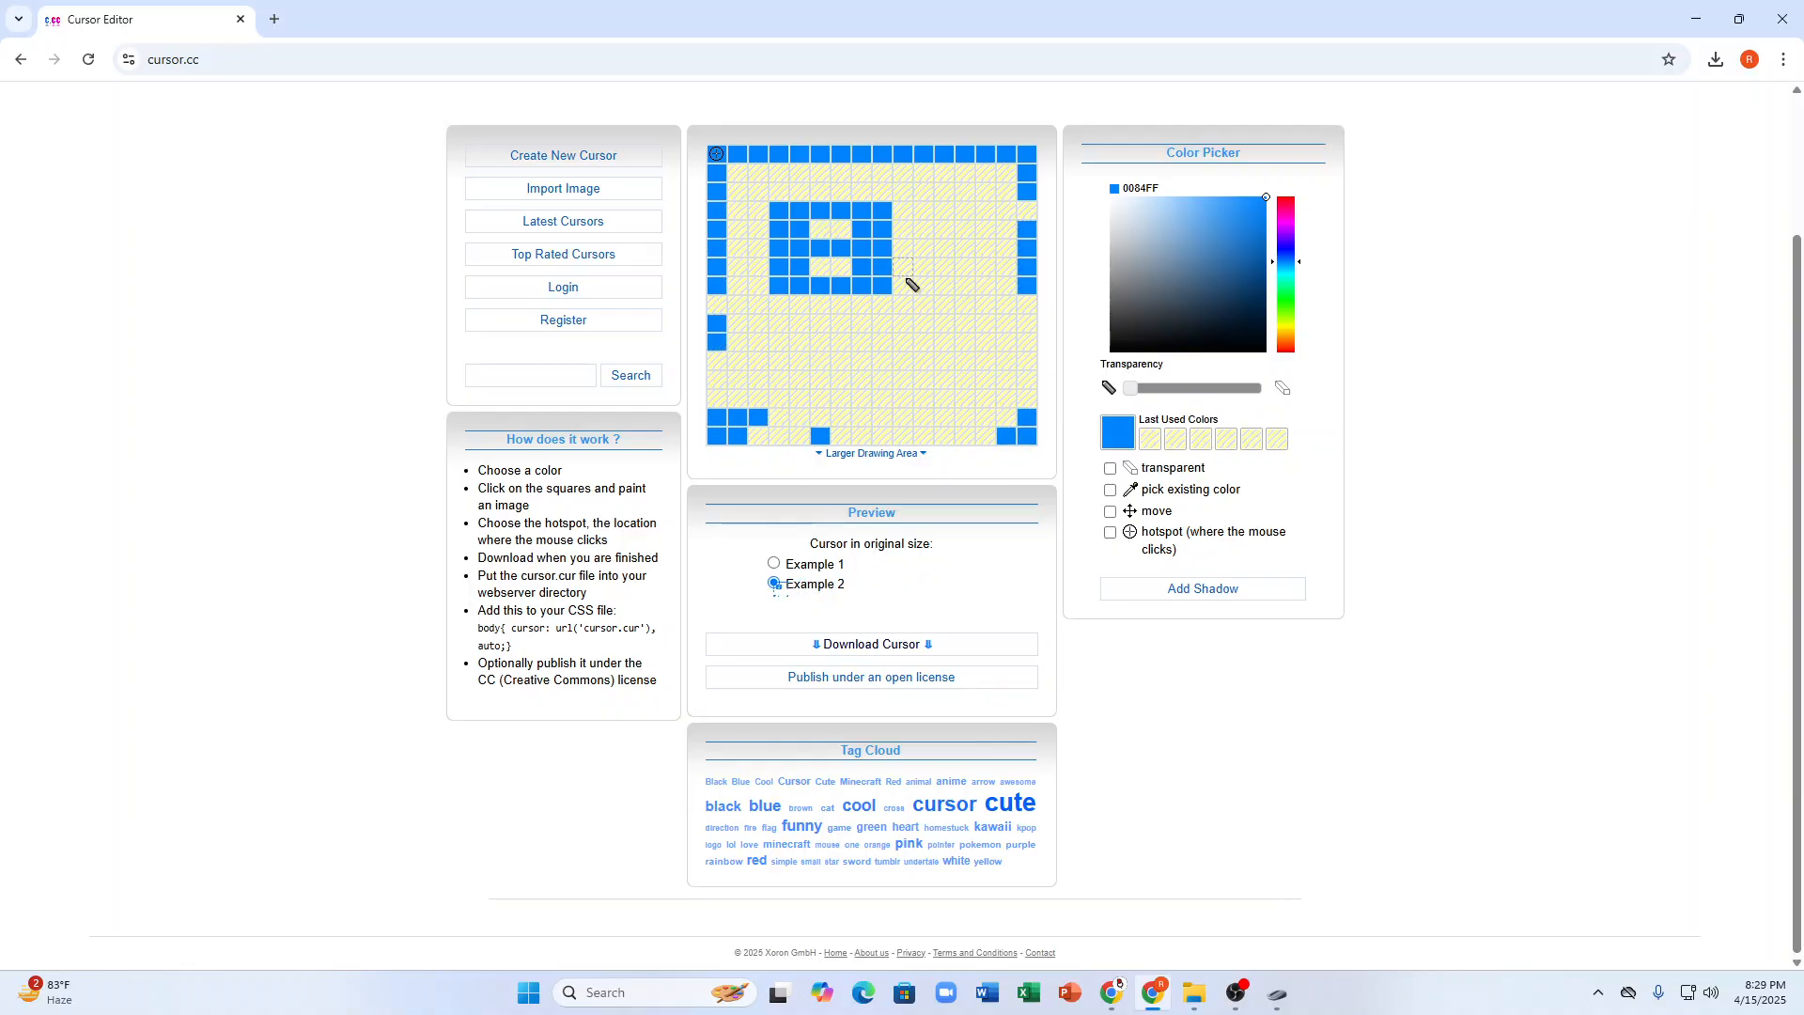
{"action": "mouse_move", "coordinate": [779, 323]}
{"action": "left_mouse_down"}
{"action": "mouse_move", "coordinate": [783, 363]}
{"action": "mouse_move", "coordinate": [1055, 198]}
{"action": "mouse_move", "coordinate": [1007, 172]}
{"action": "left_mouse_up"}
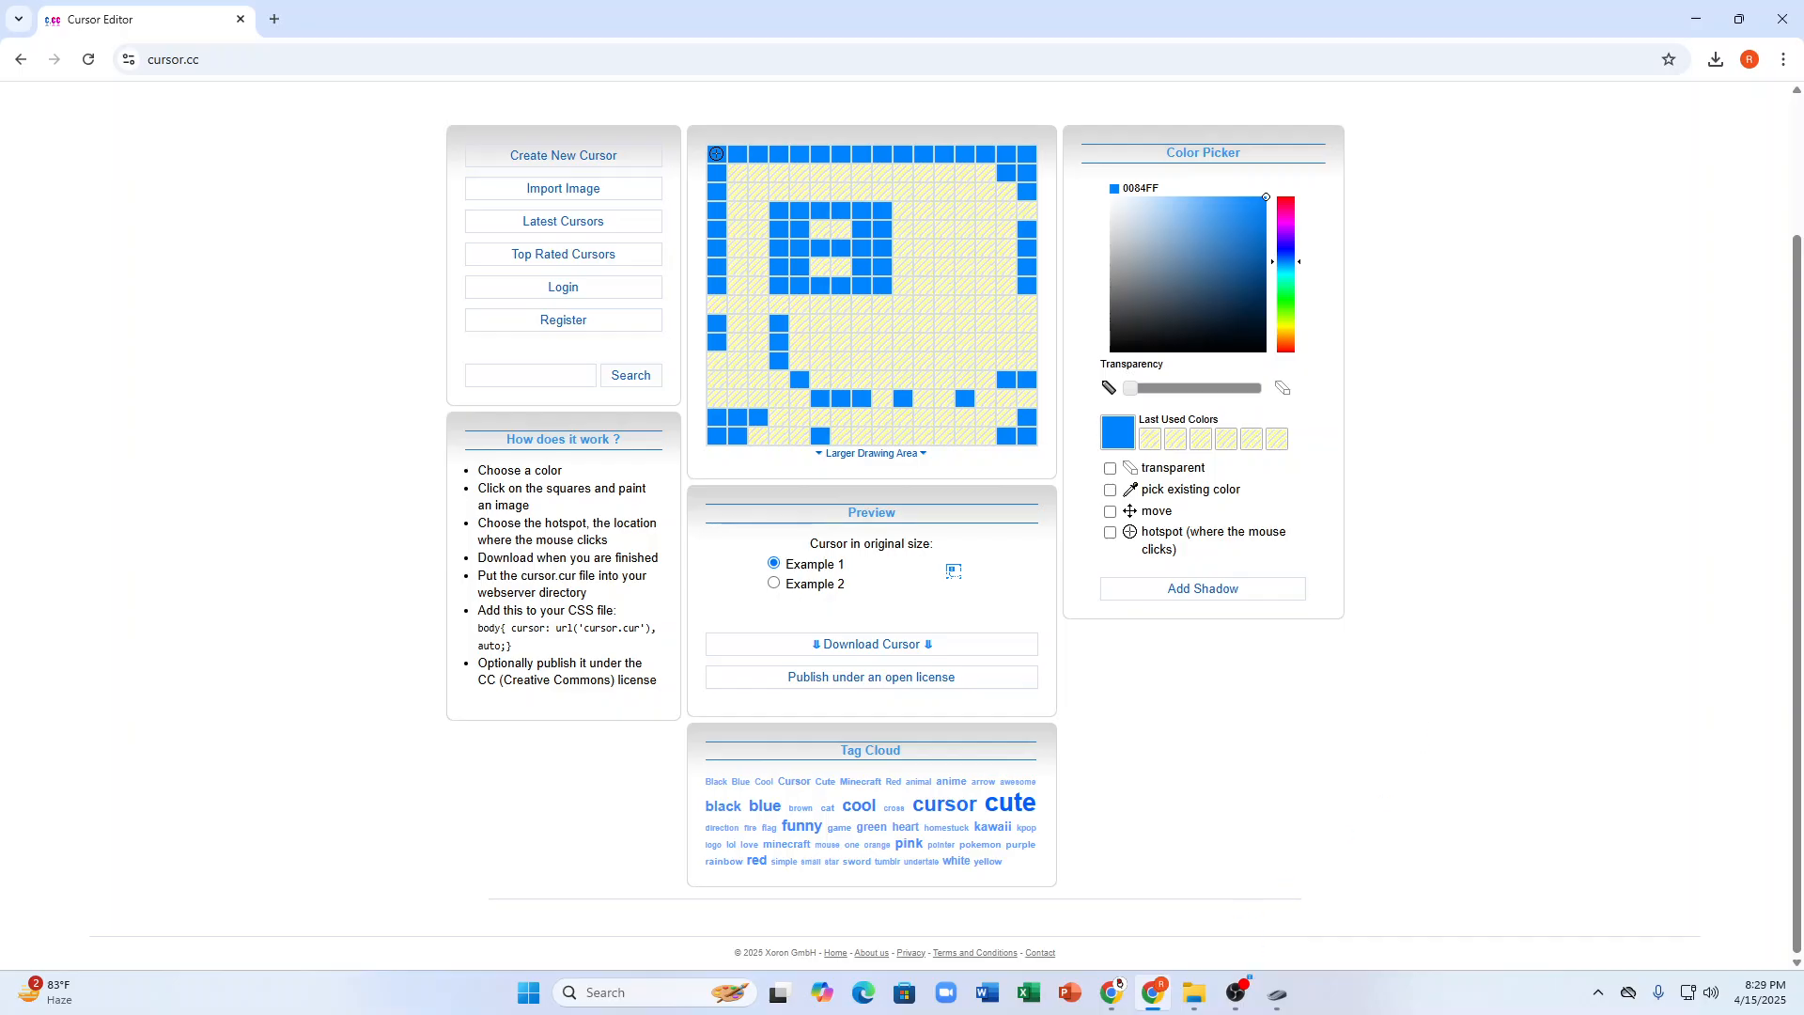
Restore the Normal Select pointer to its default in Mouse Properties, apply it, and close the dialog.
{"action": "left_click", "coordinate": [1276, 994]}
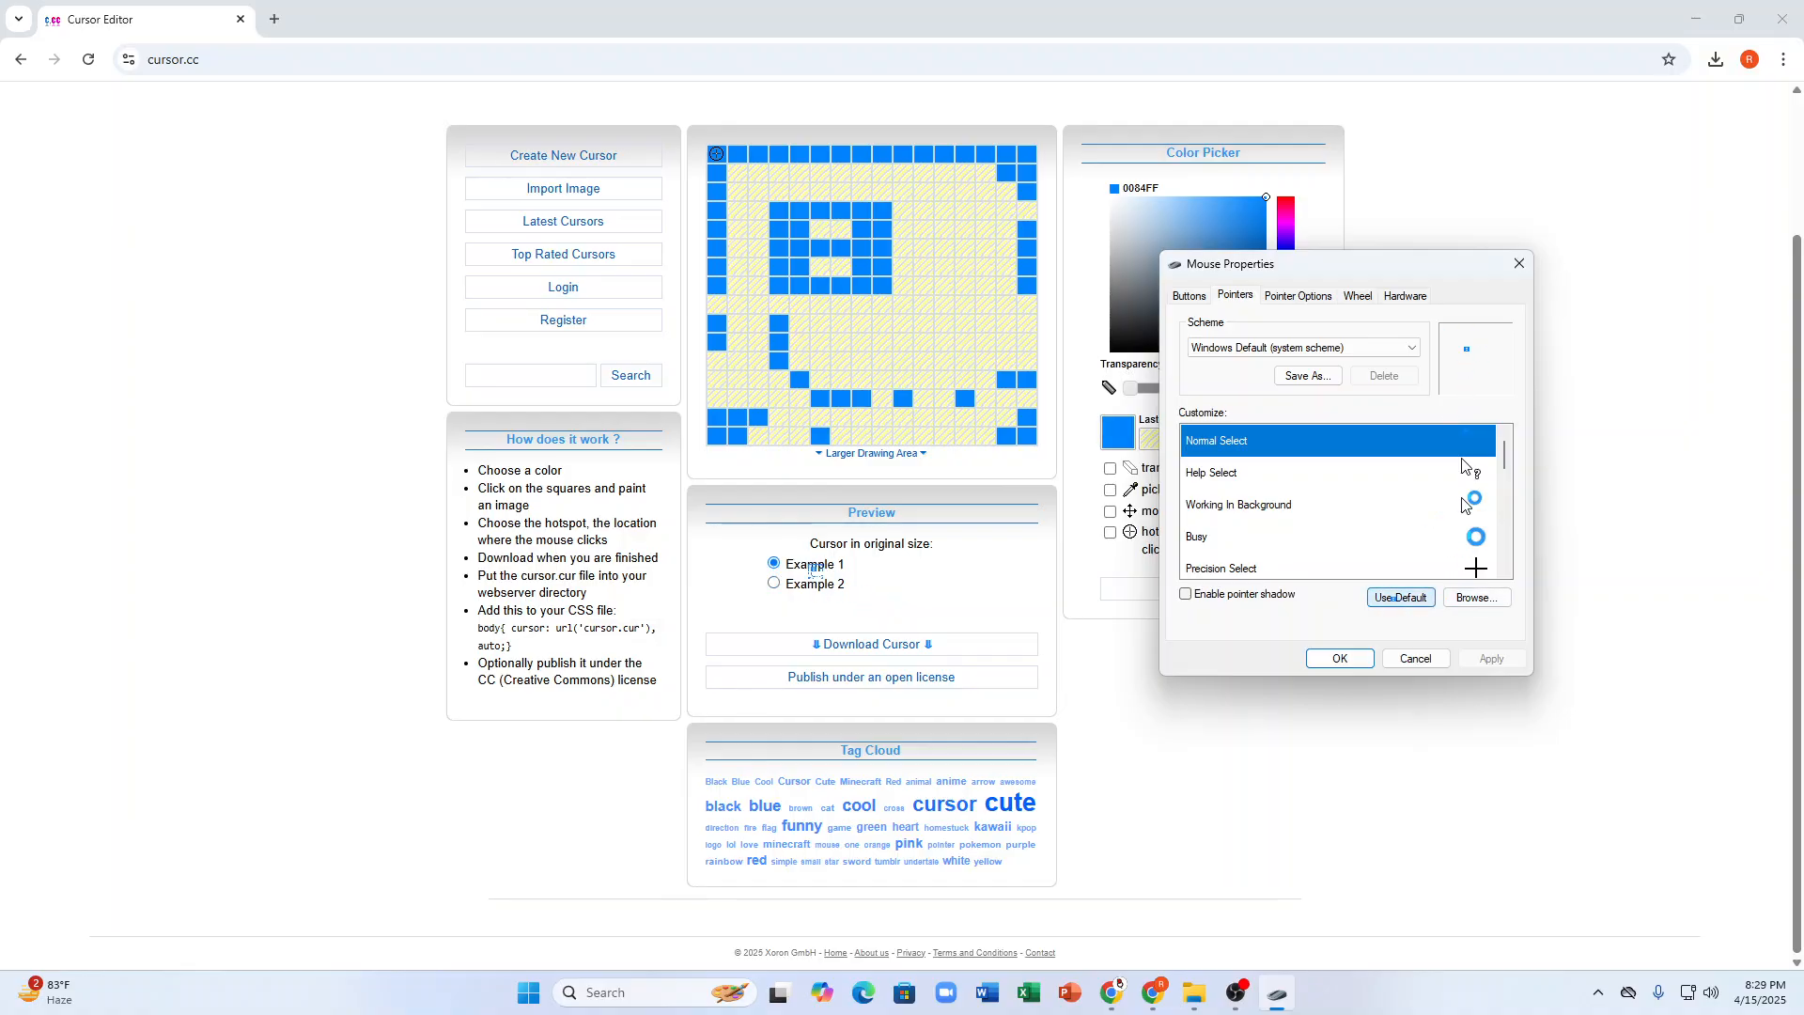
{"action": "left_click", "coordinate": [1394, 597]}
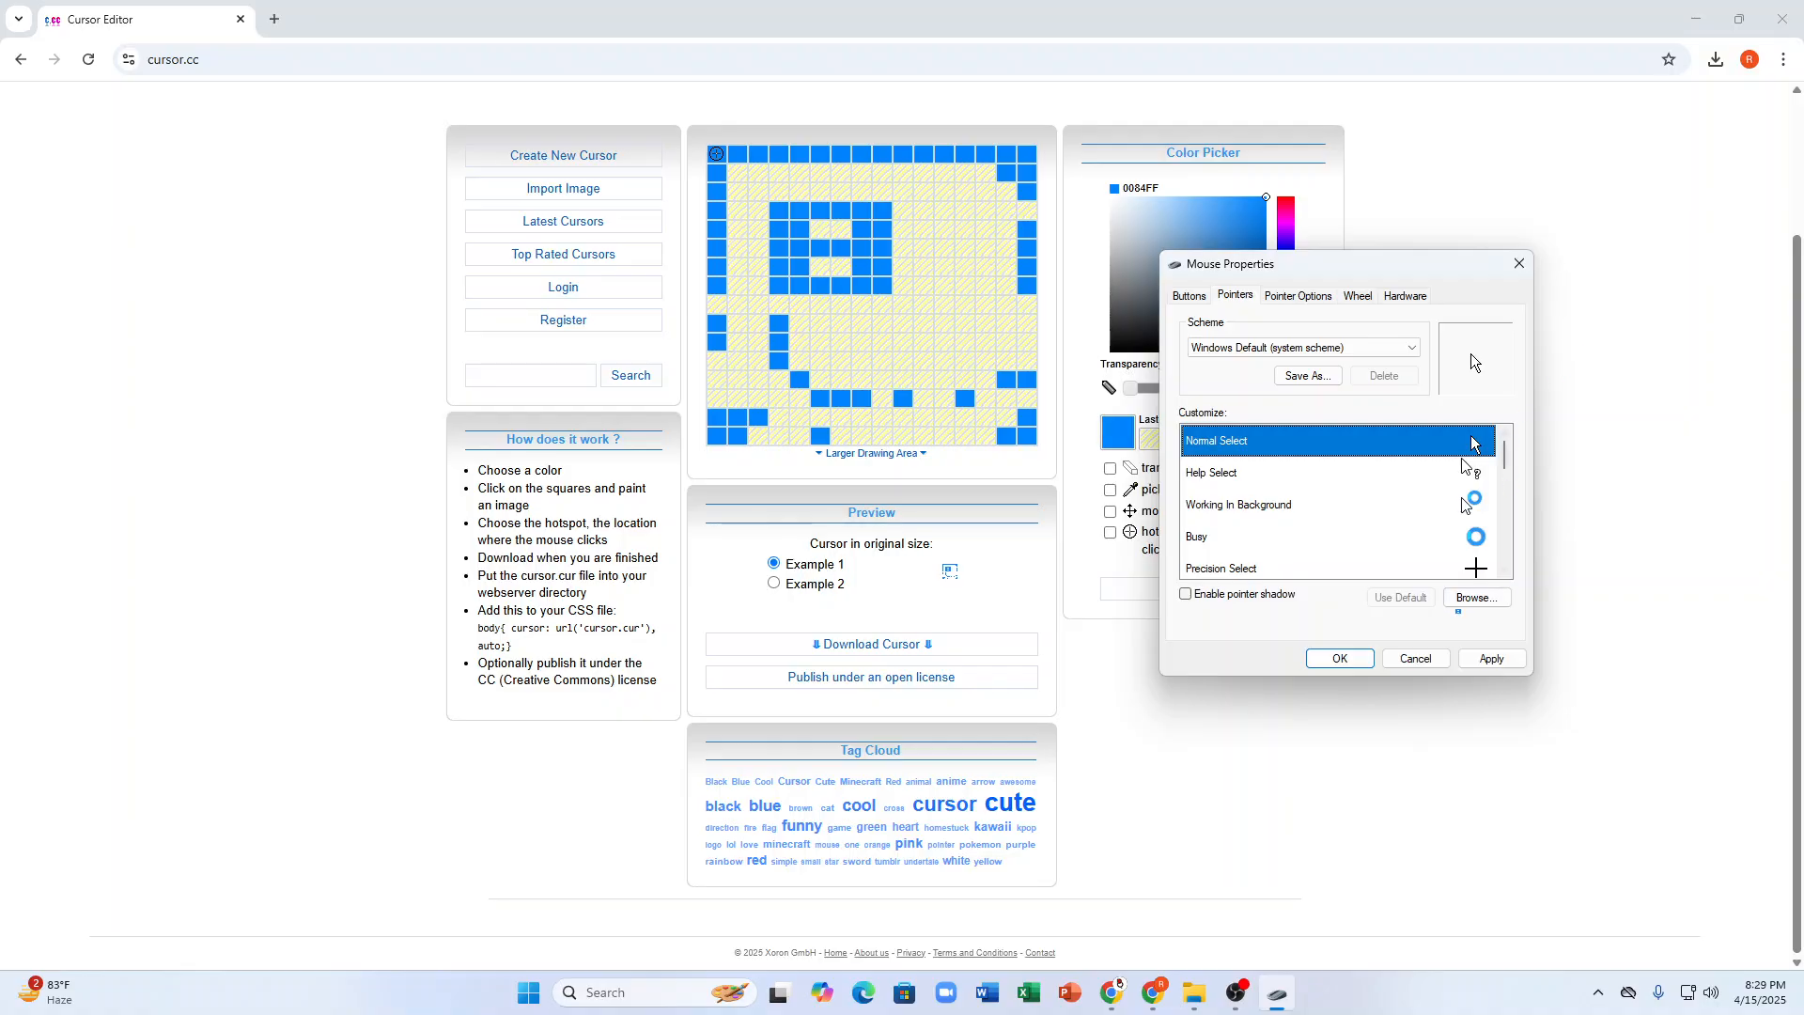
{"action": "left_click", "coordinate": [1492, 659]}
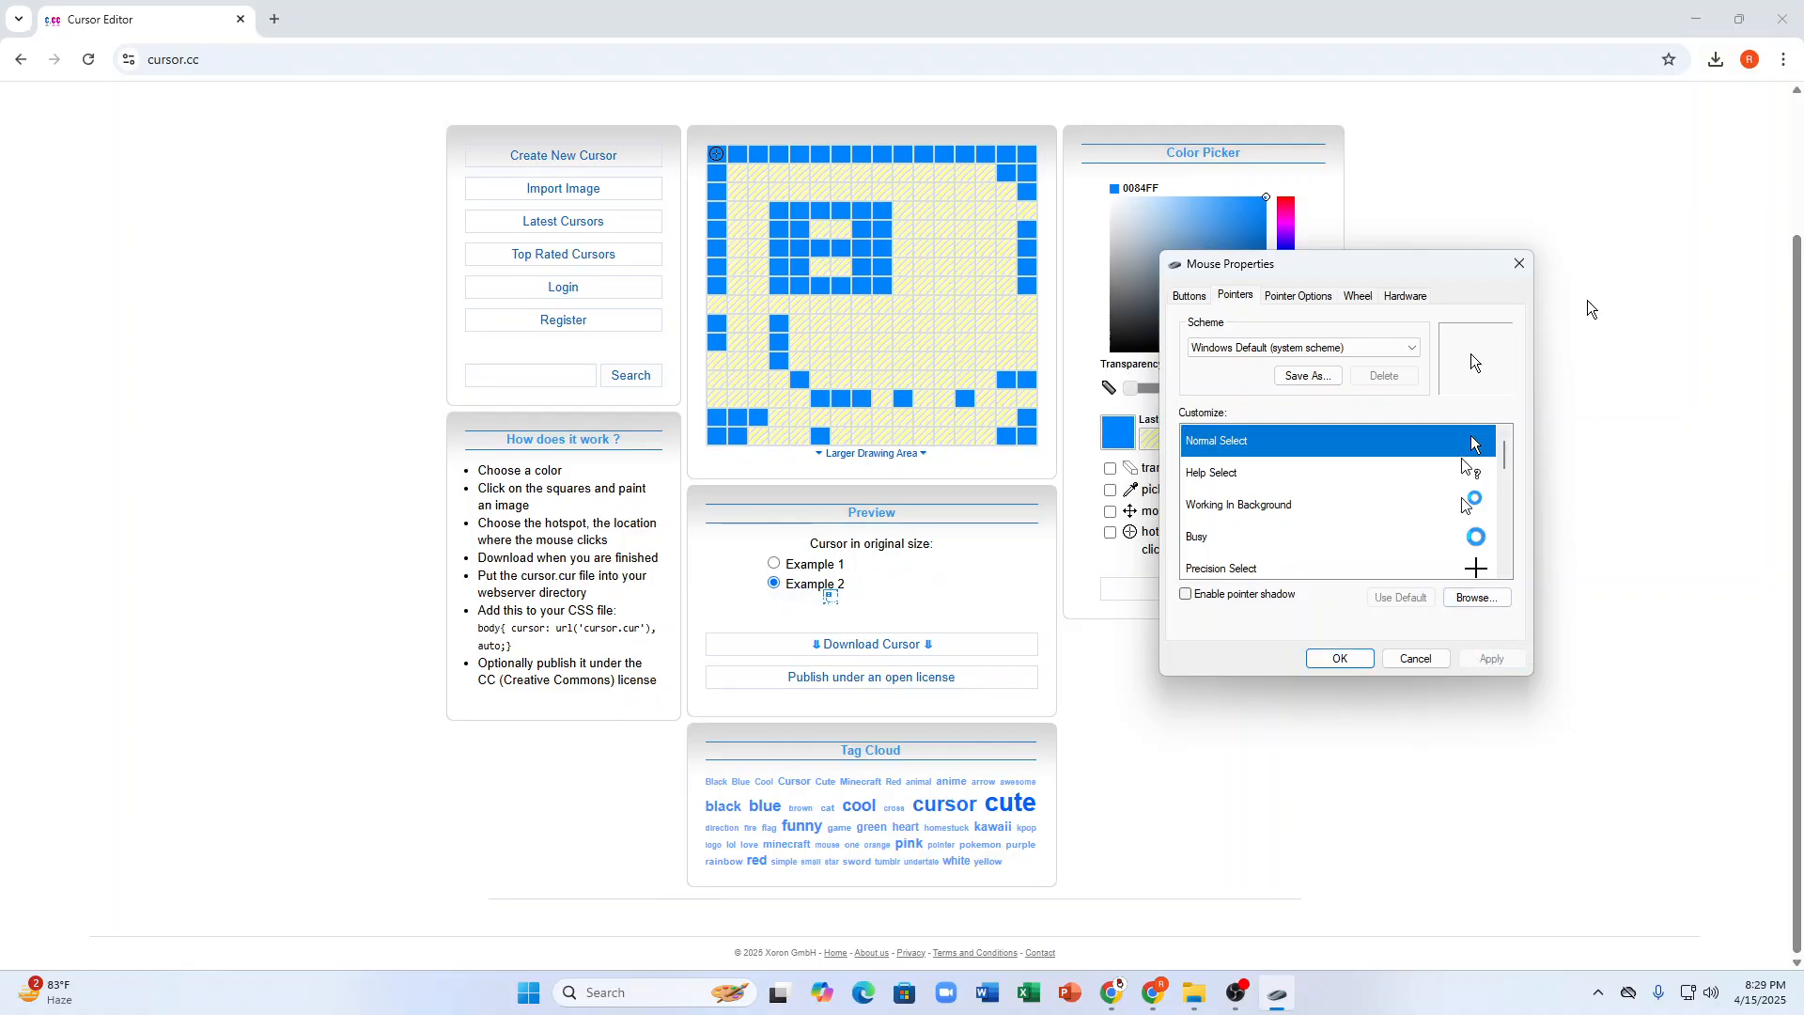
{"action": "left_click", "coordinate": [1519, 263]}
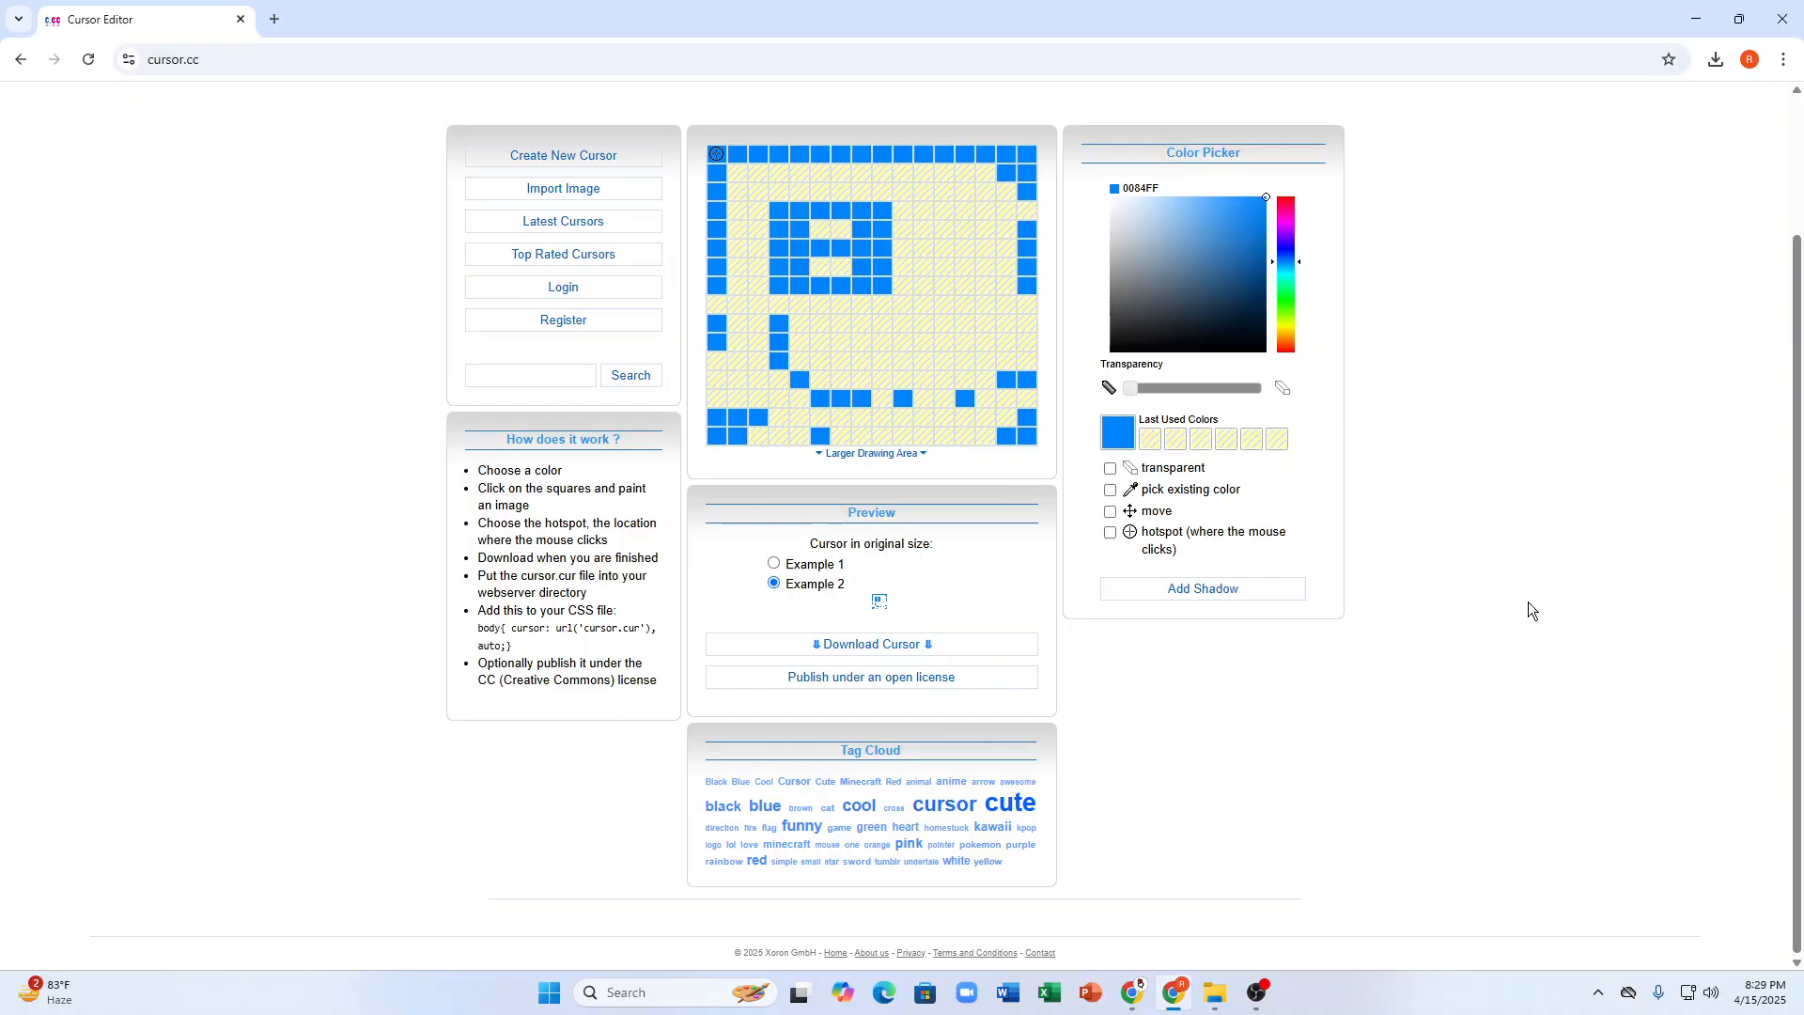
{"action": "left_click", "coordinate": [770, 560]}
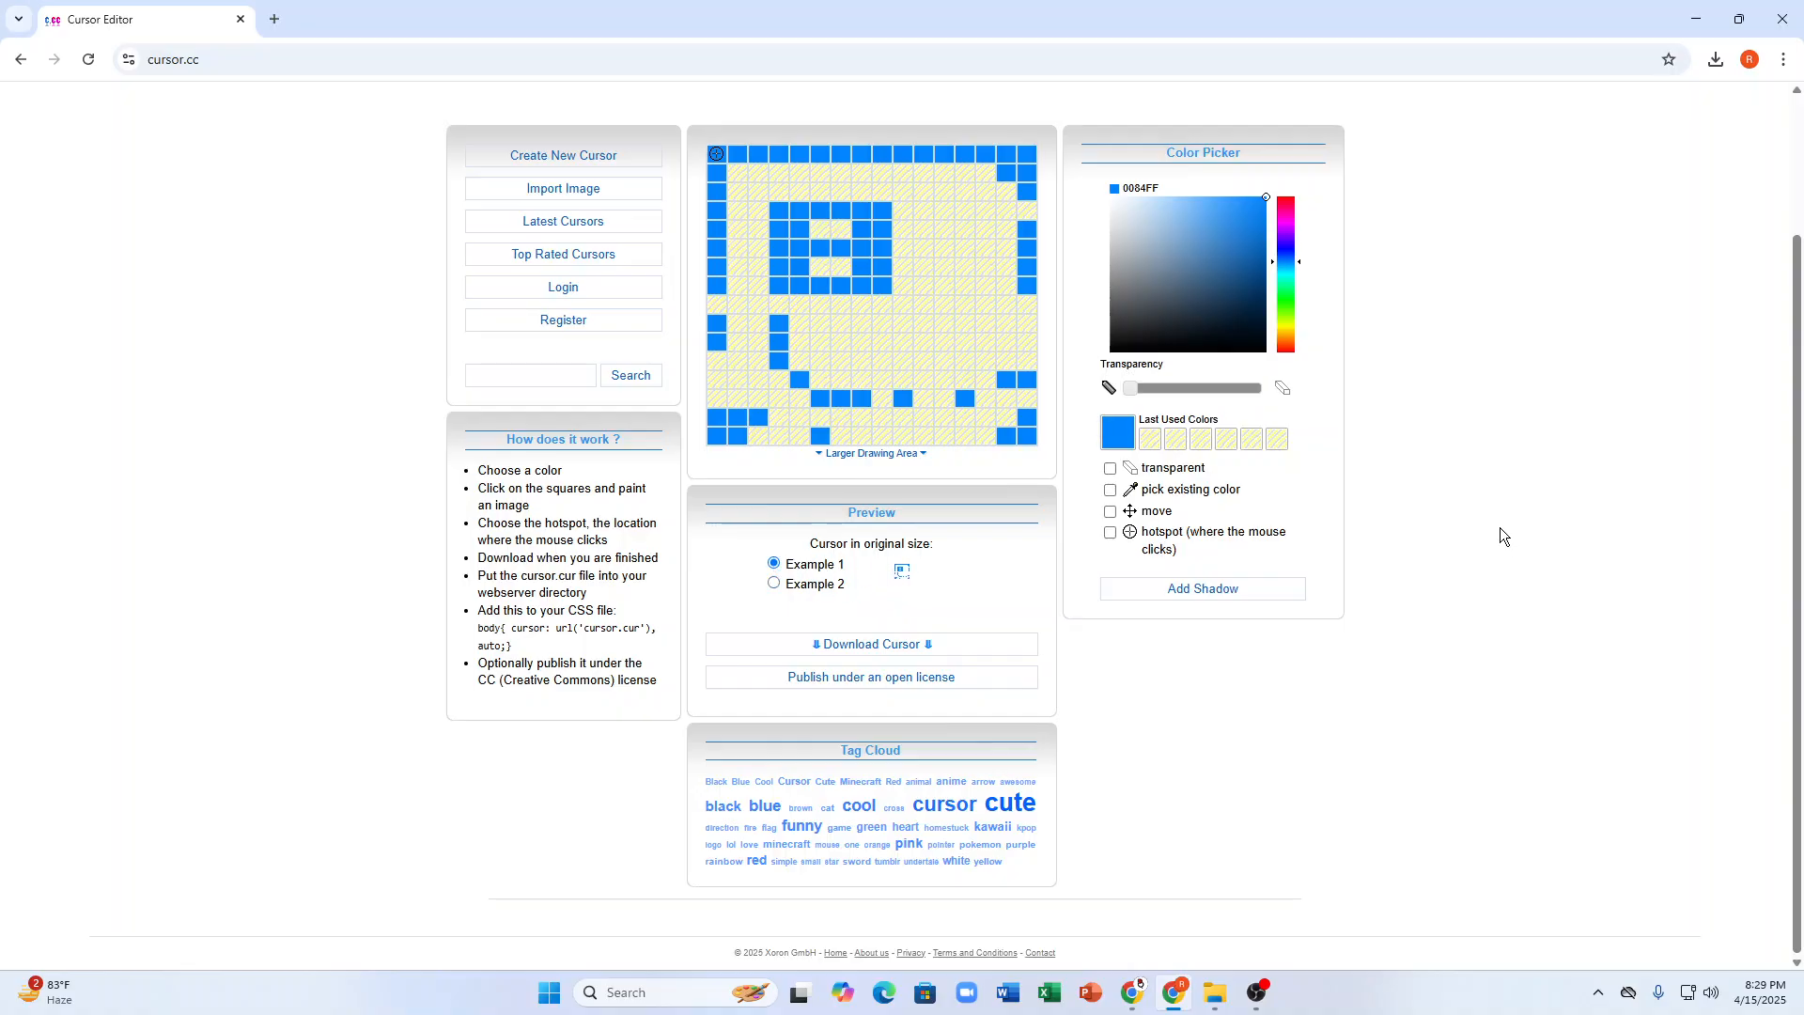